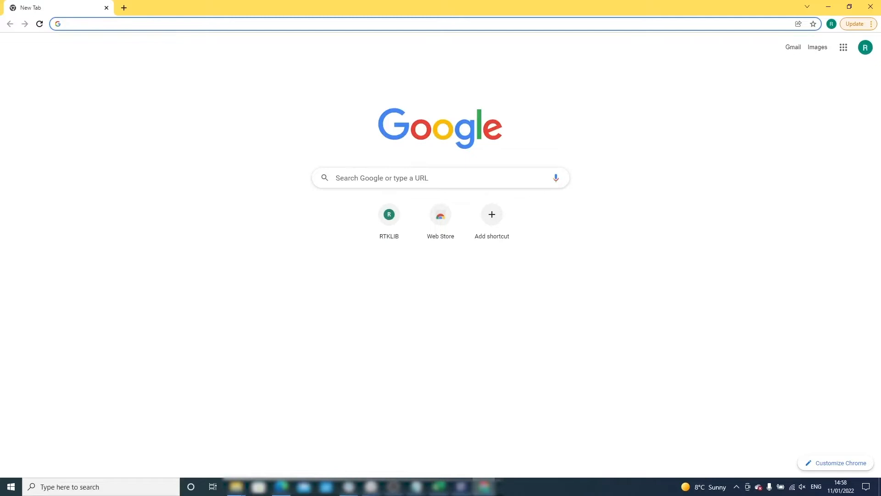
# Search Google for "terrasolid uav bundle" and open Terrasolid's UAV Trial page from the results.
pyautogui.click(388, 183)
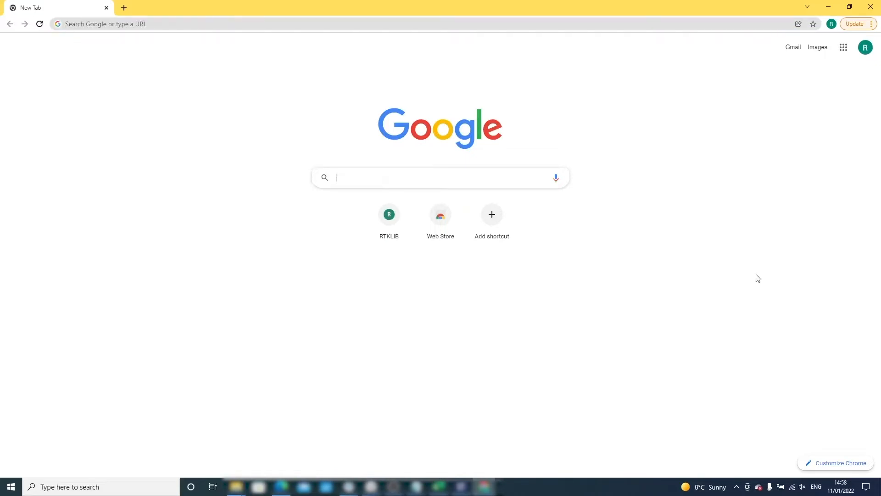
pyautogui.write('terra')
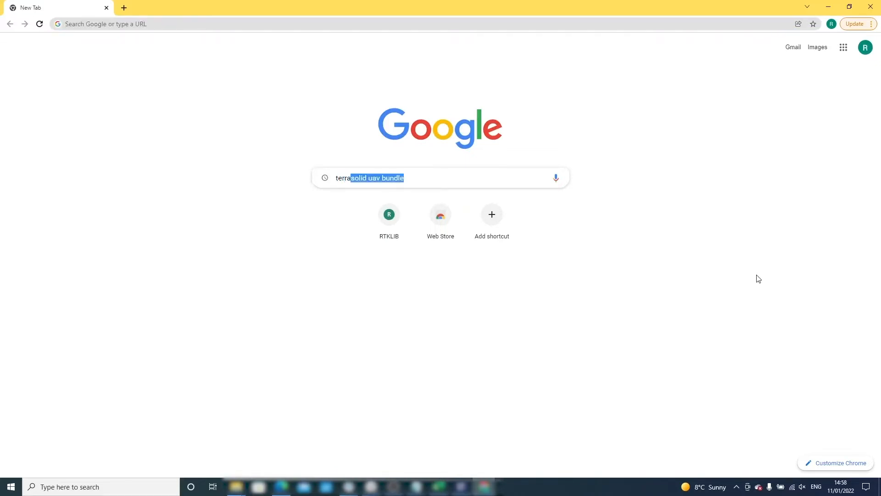
pyautogui.write('solid uav bundle')
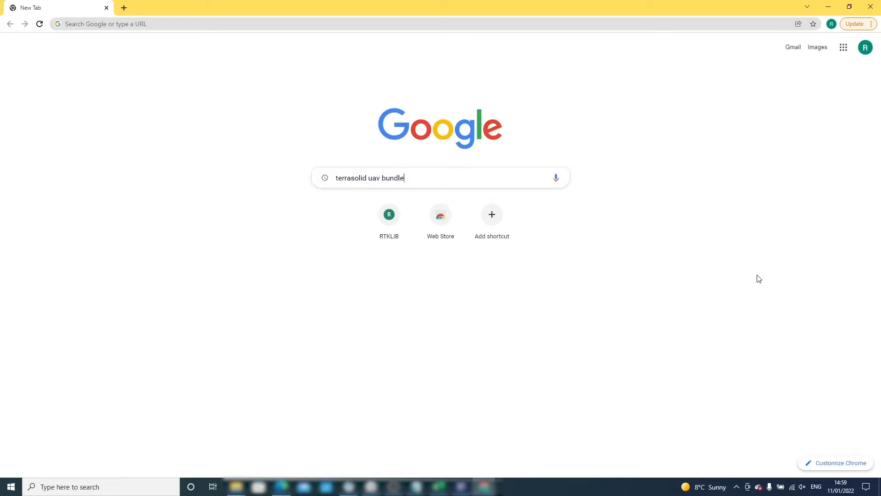
pyautogui.press('Return')
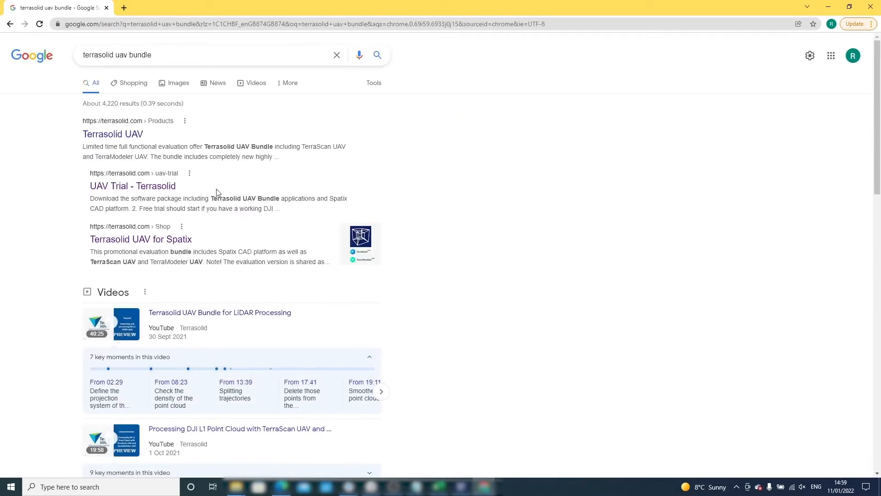
pyautogui.click(137, 188)
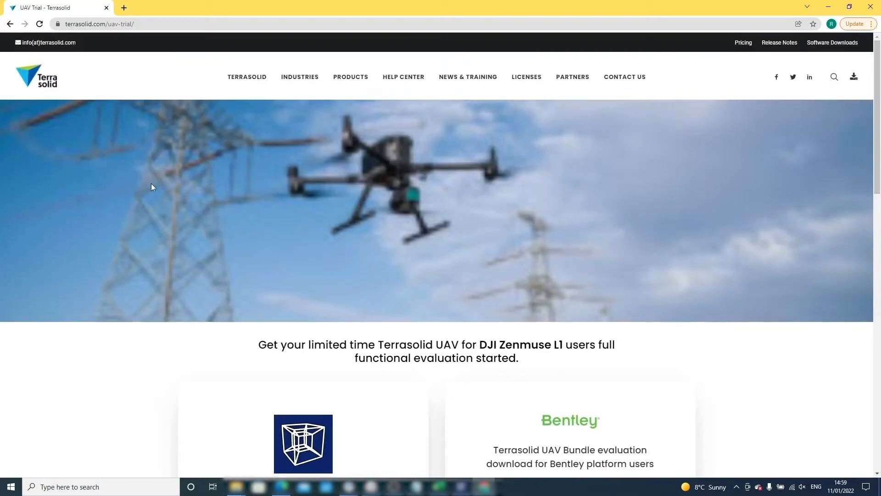
# Review the trial requirements and open the download page for the UAV evaluation with Spatix.
pyautogui.scroll(-2, 224, 198)
pyautogui.scroll(-3, 225, 199)
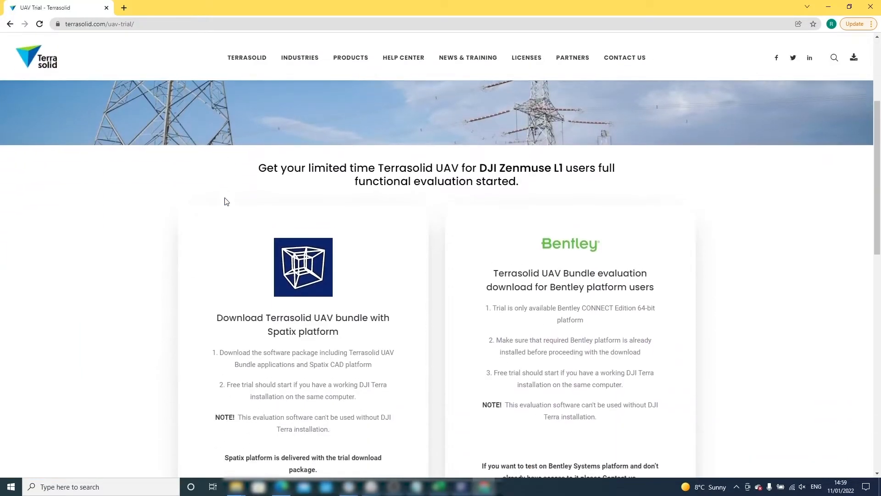
pyautogui.scroll(-1, 228, 202)
pyautogui.scroll(1, 228, 202)
pyautogui.scroll(-1, 228, 202)
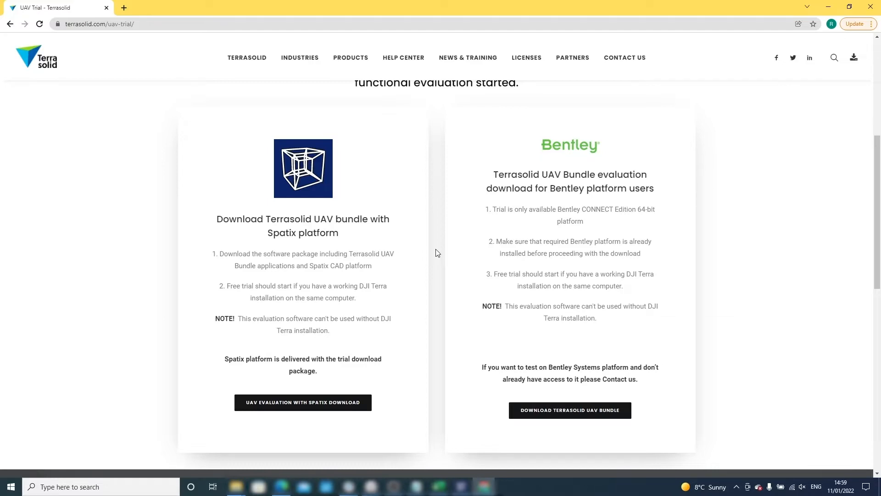
pyautogui.click(309, 405)
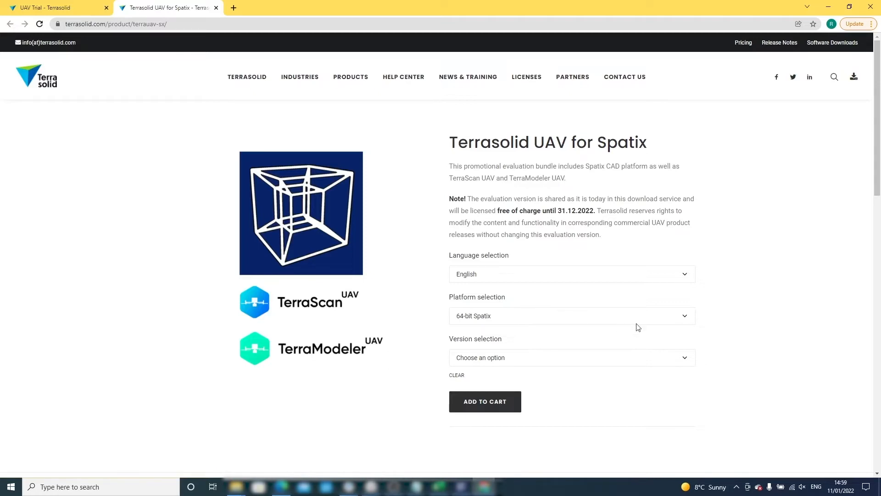
# Select version 021.039 of Terrasolid UAV for Spatix, add it to the cart and proceed to the download contact form.
pyautogui.click(686, 363)
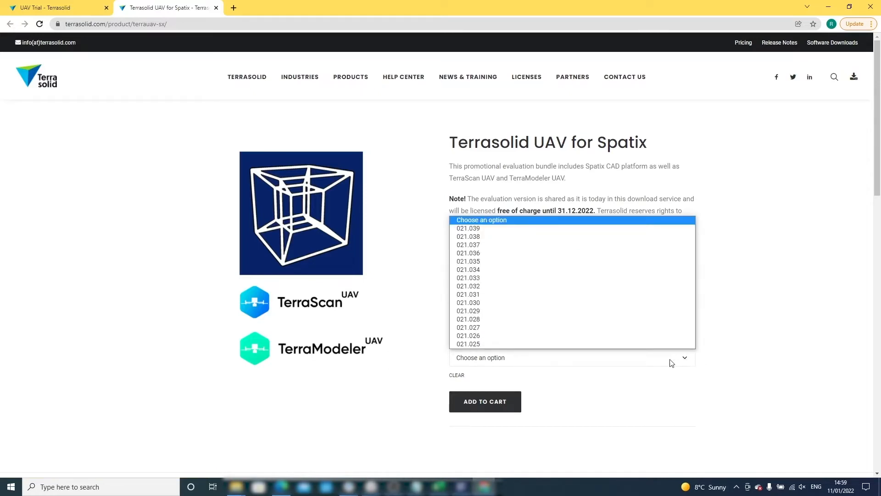
pyautogui.click(468, 230)
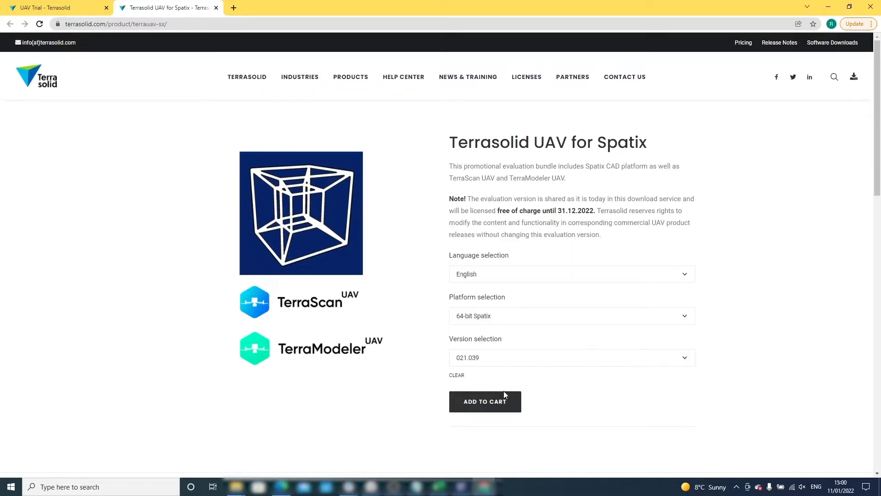
pyautogui.click(504, 403)
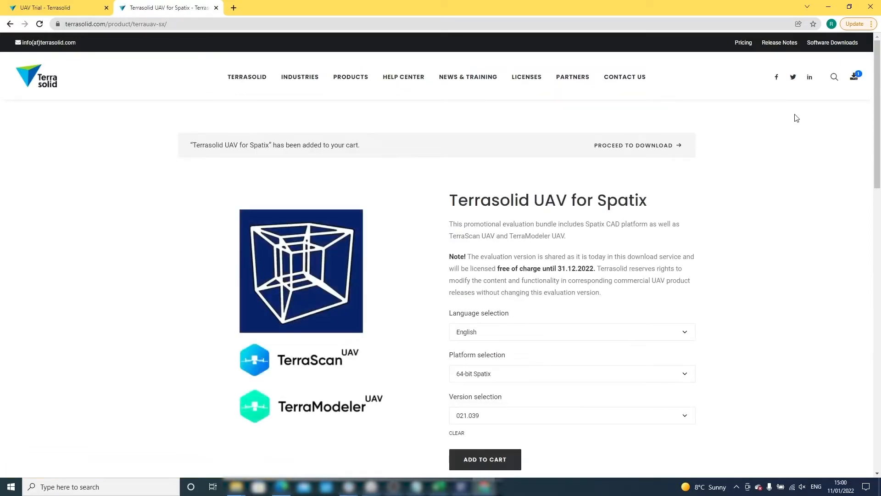
pyautogui.click(634, 146)
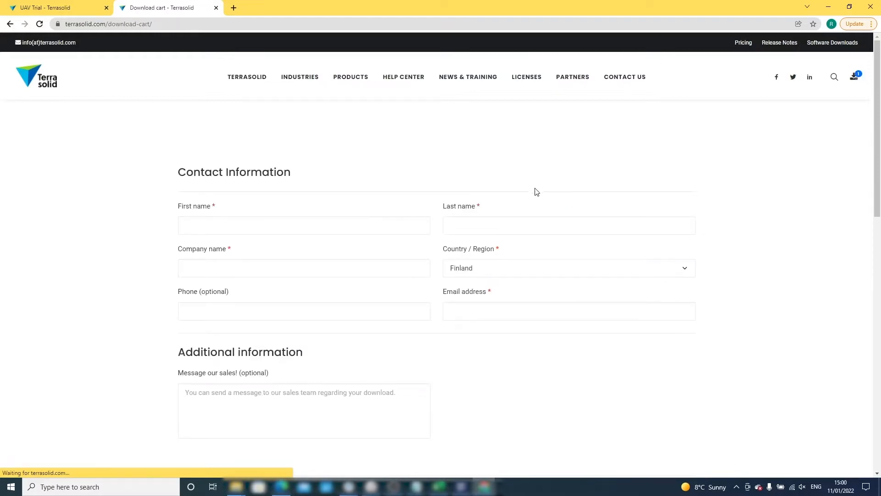
pyautogui.scroll(-1, 537, 191)
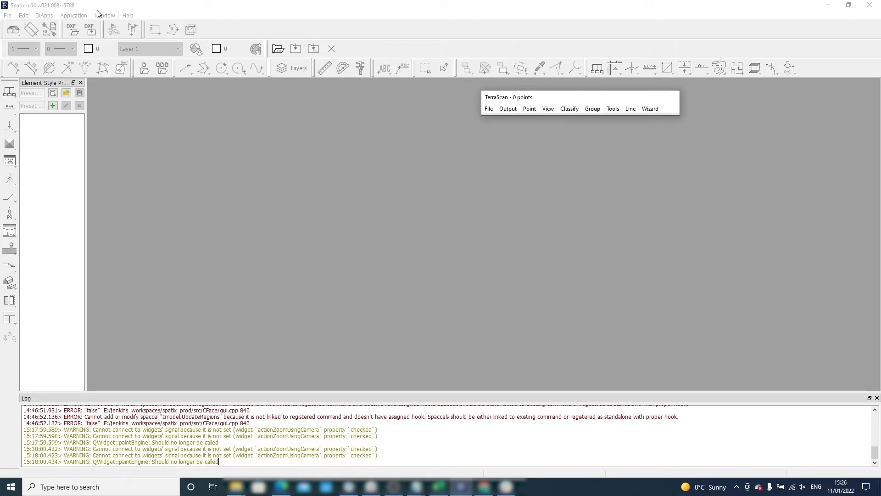
# In Spatix, open the TerraScan main window and move it to the upper part of the workspace.
pyautogui.click(83, 14)
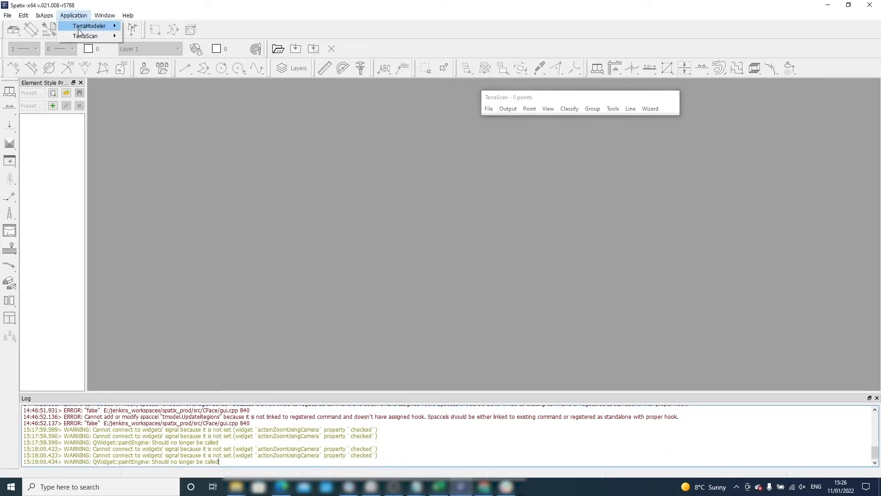
pyautogui.moveTo(79, 36)
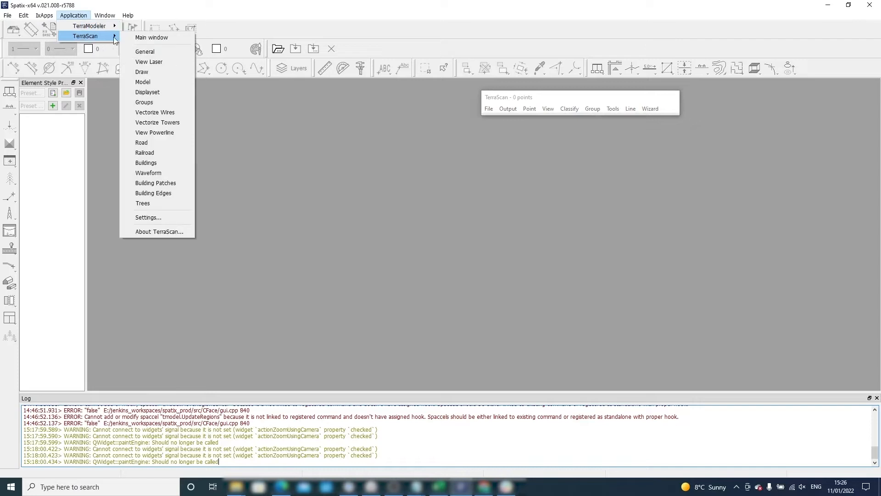
pyautogui.click(137, 38)
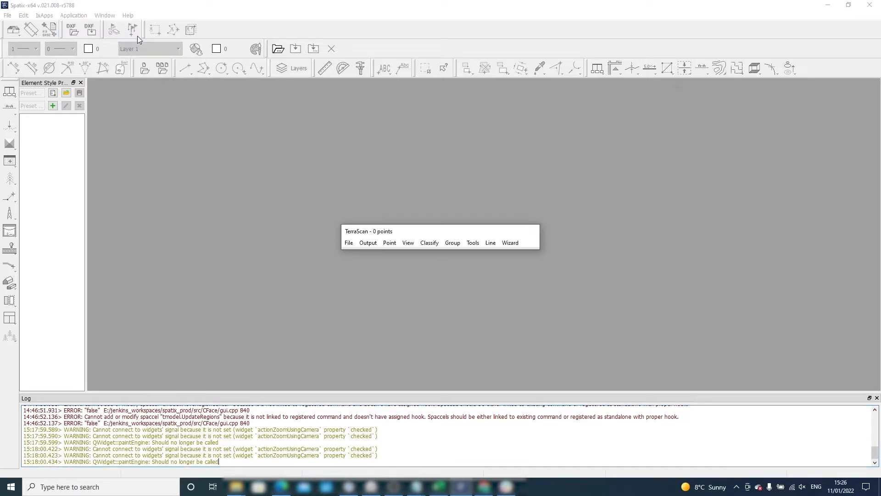
pyautogui.moveTo(405, 231); pyautogui.dragTo(559, 89)
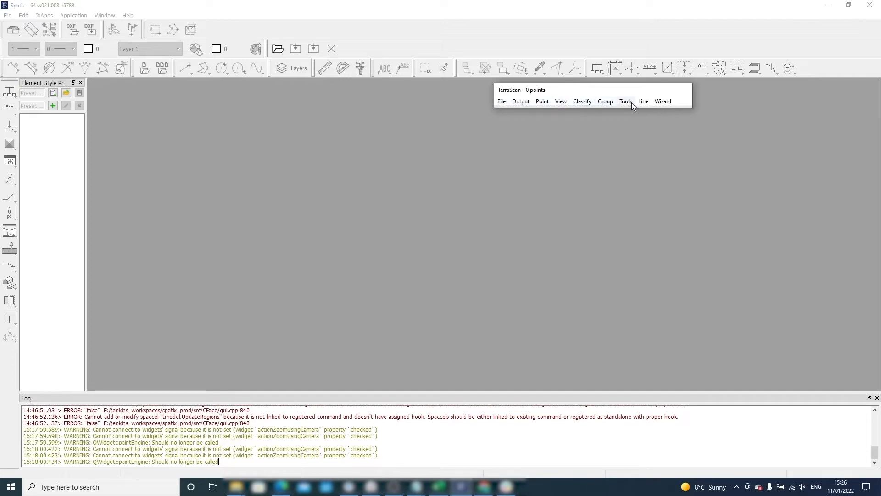
# Start a new drone project with the DJI L1 scanner system and name it "Zenmuse L1 Surveying Course".
pyautogui.click(661, 102)
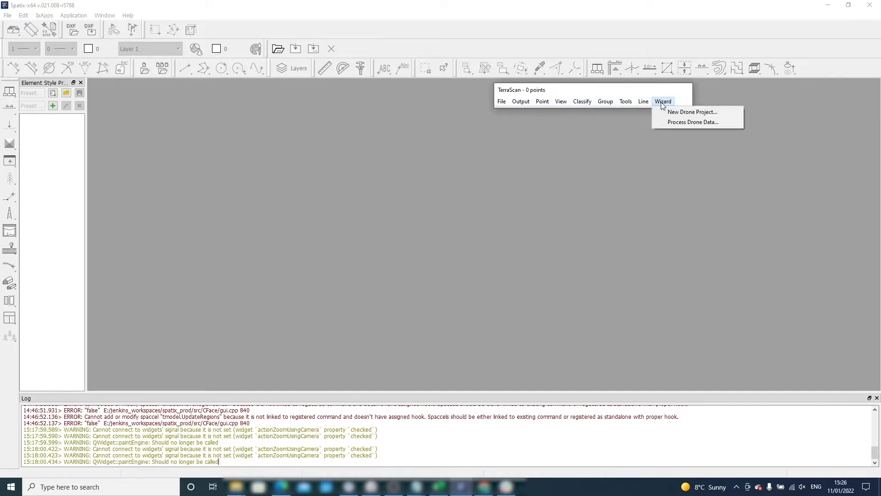
pyautogui.click(670, 111)
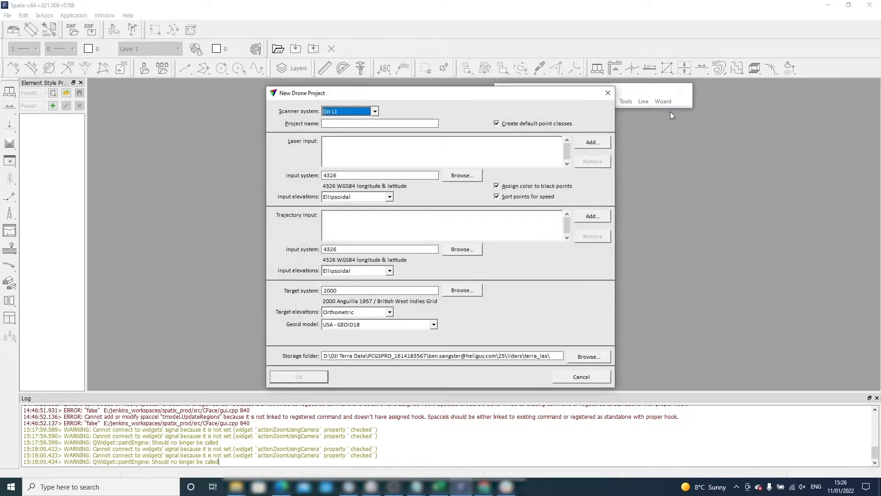
pyautogui.click(375, 112)
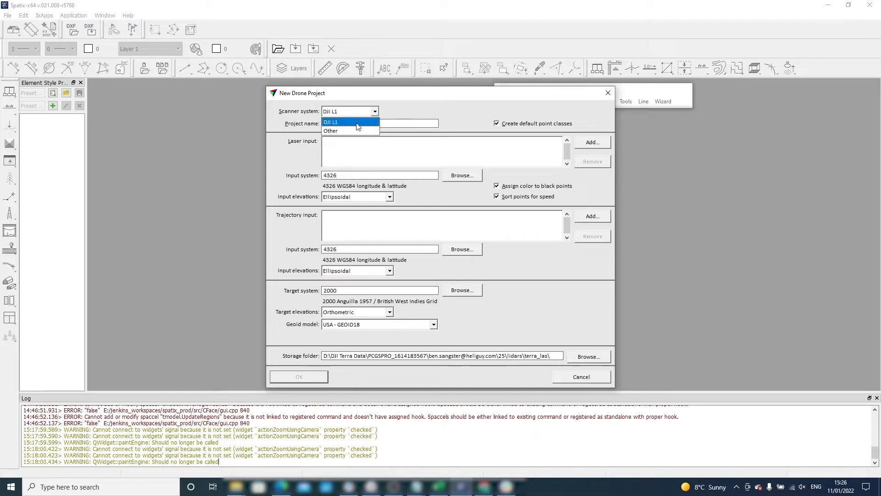
pyautogui.click(357, 122)
pyautogui.click(352, 126)
pyautogui.write('Zenmuse L1 Surveying Course')
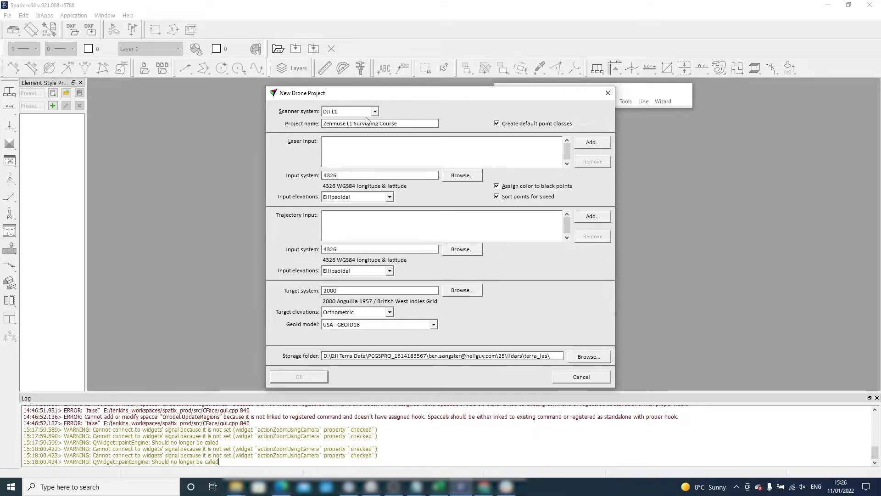
# Add cloud_-5c936be9.las from folder 25\lidars\terra_las as the laser input and keep its input elevations Ellipsoidal.
pyautogui.click(592, 145)
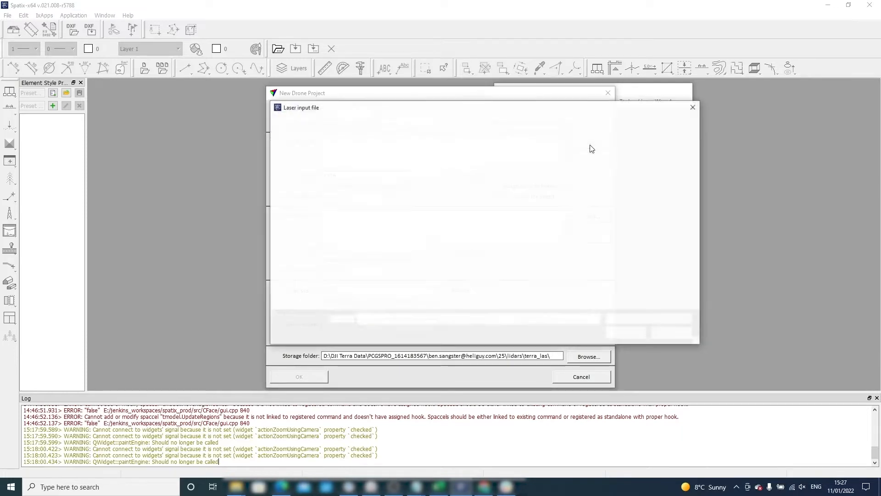
pyautogui.click(406, 127)
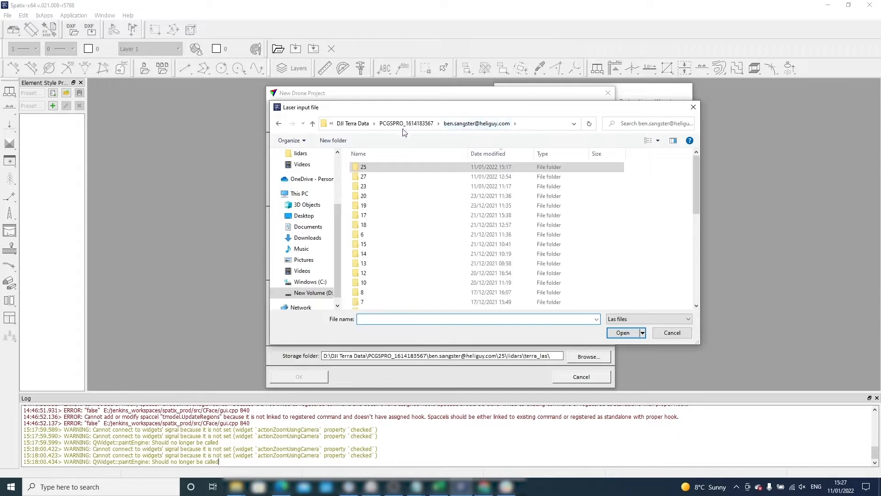
pyautogui.doubleClick(370, 168)
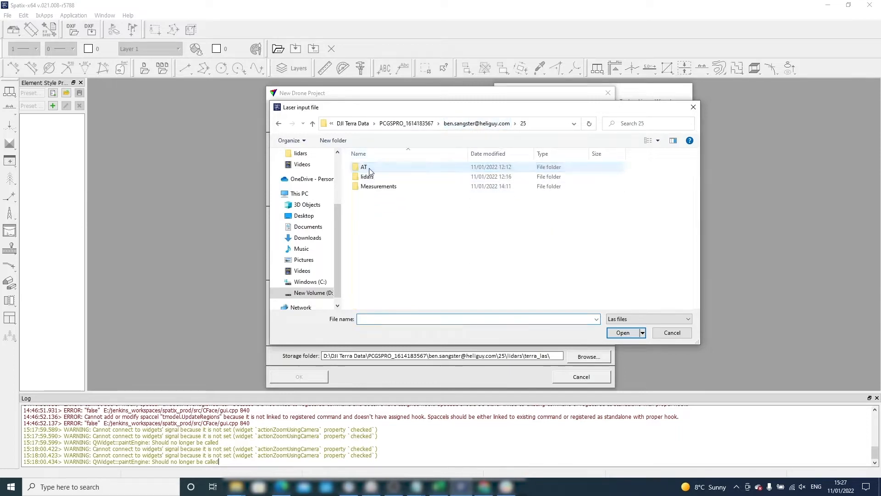
pyautogui.doubleClick(418, 177)
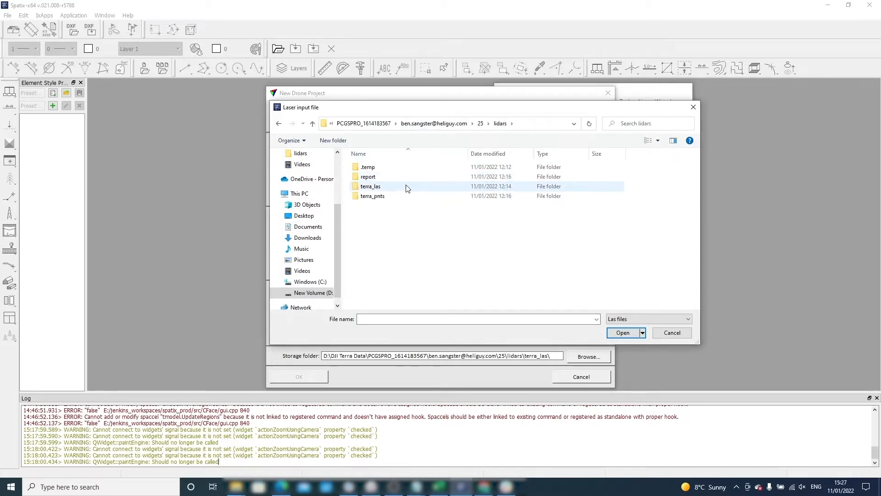
pyautogui.doubleClick(404, 191)
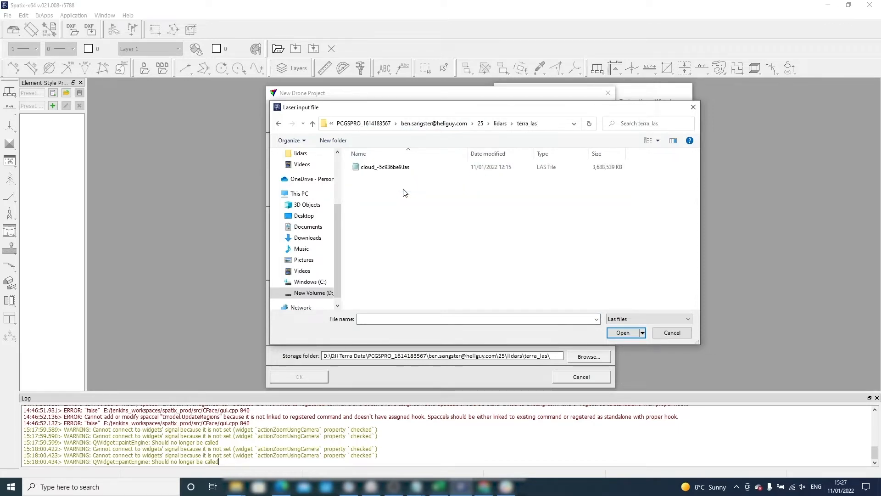
pyautogui.click(402, 168)
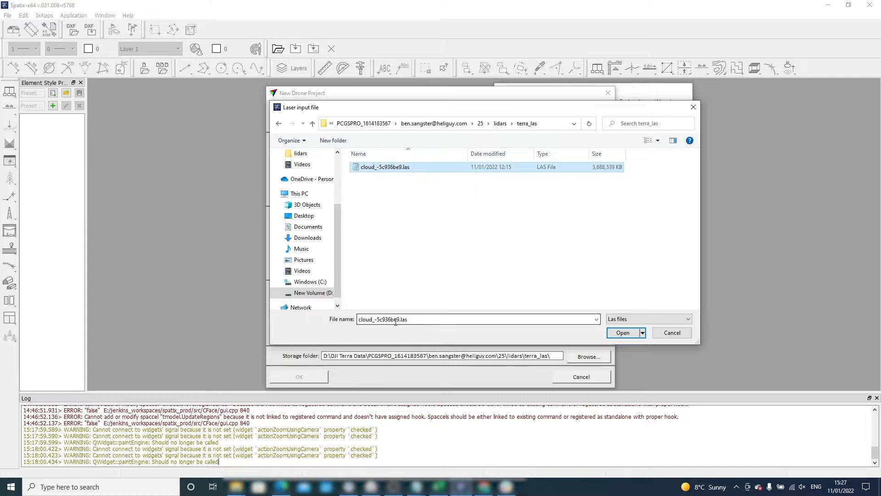
pyautogui.click(623, 333)
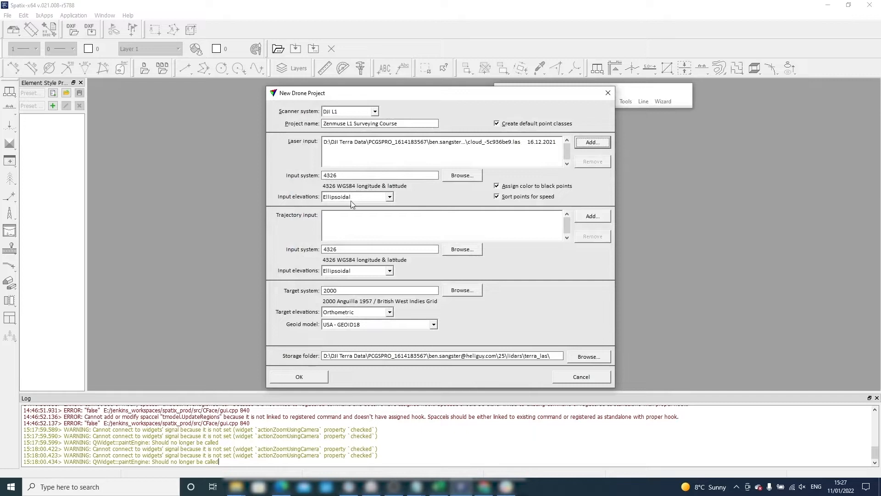
pyautogui.click(385, 198)
pyautogui.click(387, 205)
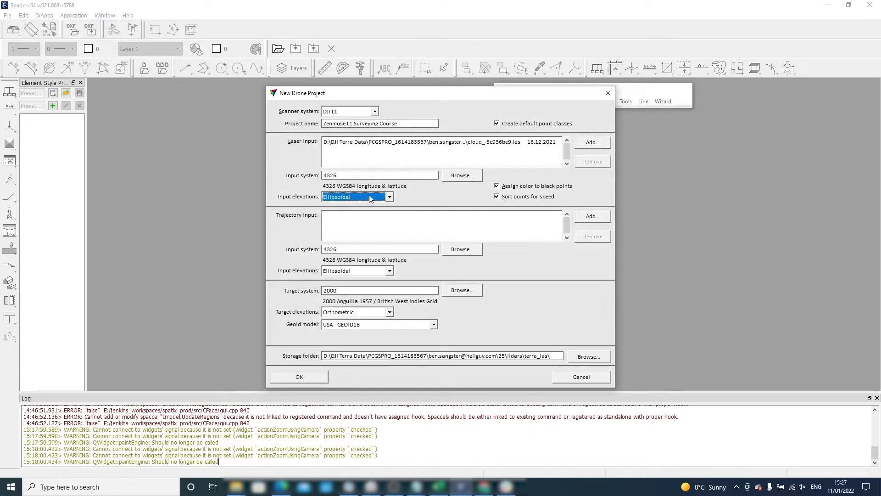
pyautogui.click(592, 216)
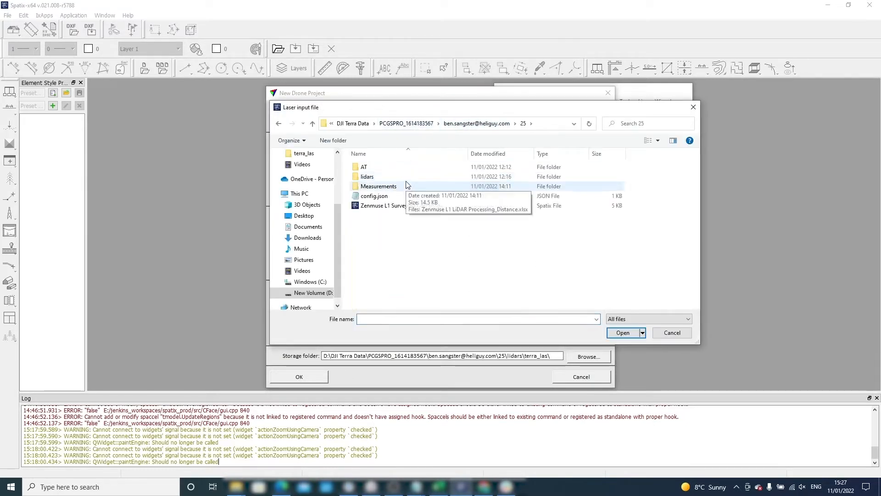
pyautogui.doubleClick(408, 177)
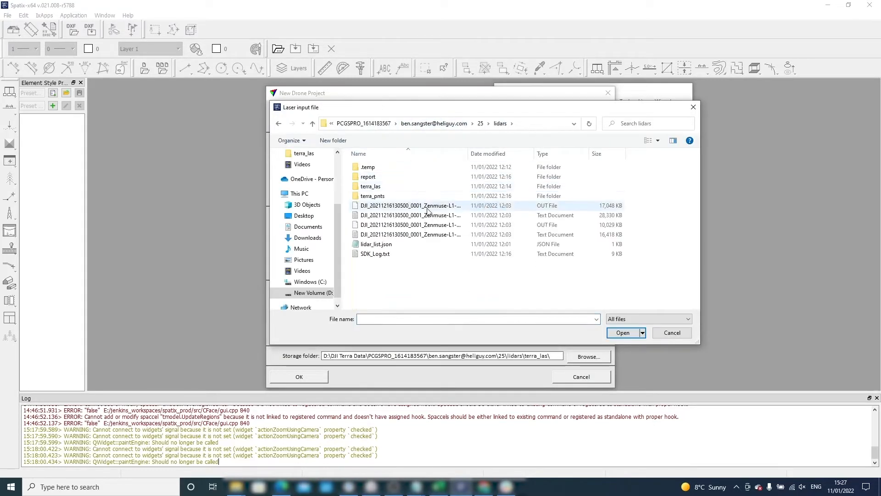
pyautogui.click(462, 207)
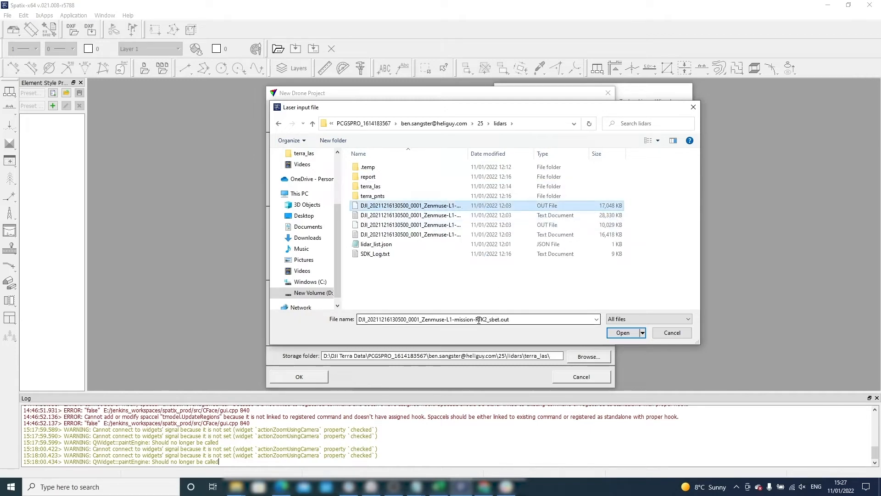
pyautogui.click(621, 333)
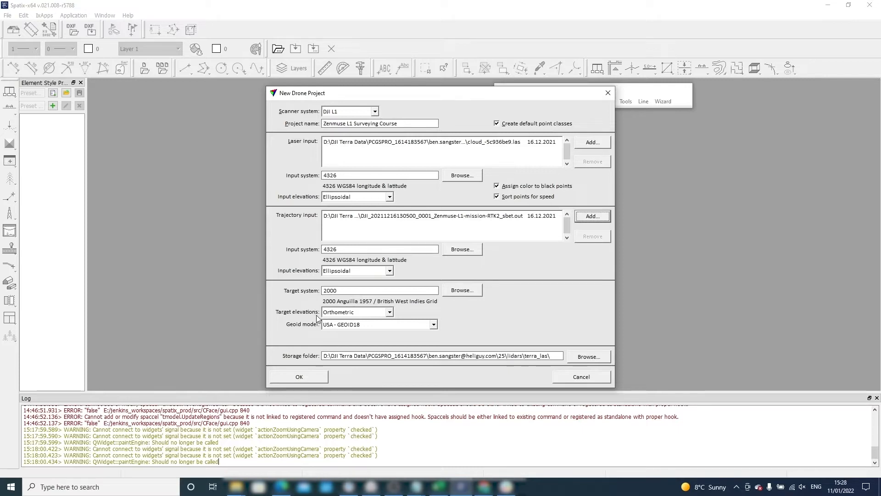
# Set the target system to 27700 OSGB36 / British National Grid, found by searching OSGB36, and keep the target elevations Orthometric.
pyautogui.click(389, 313)
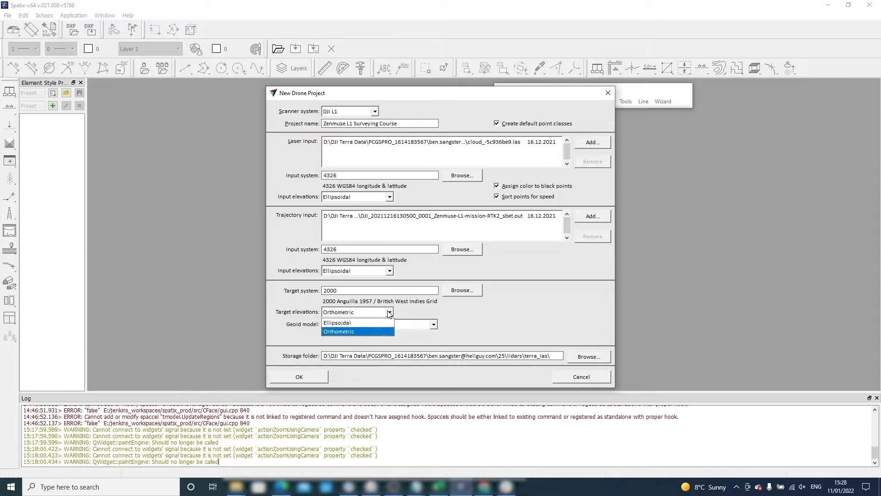
pyautogui.click(389, 314)
pyautogui.click(462, 290)
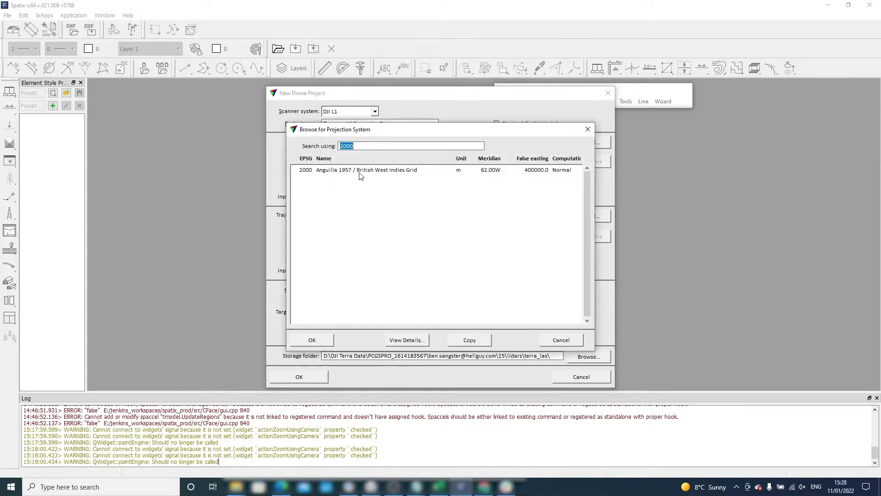
pyautogui.press('BackSpace')
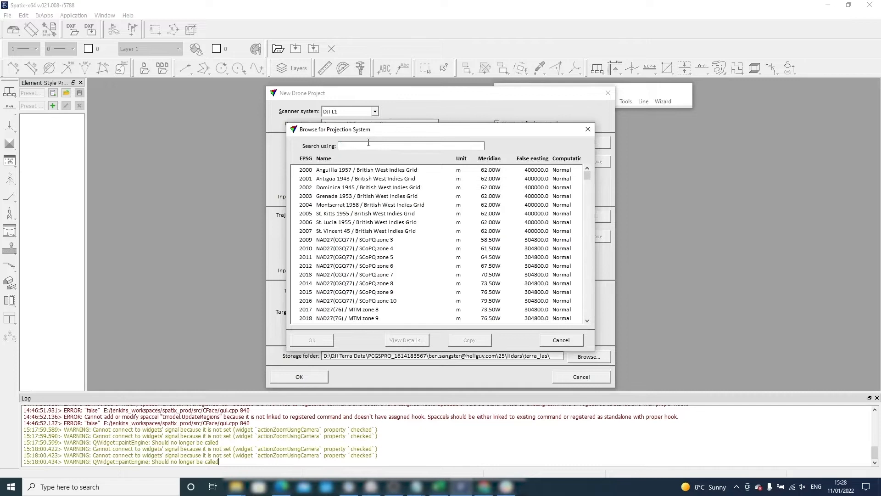
pyautogui.write('OSGB36')
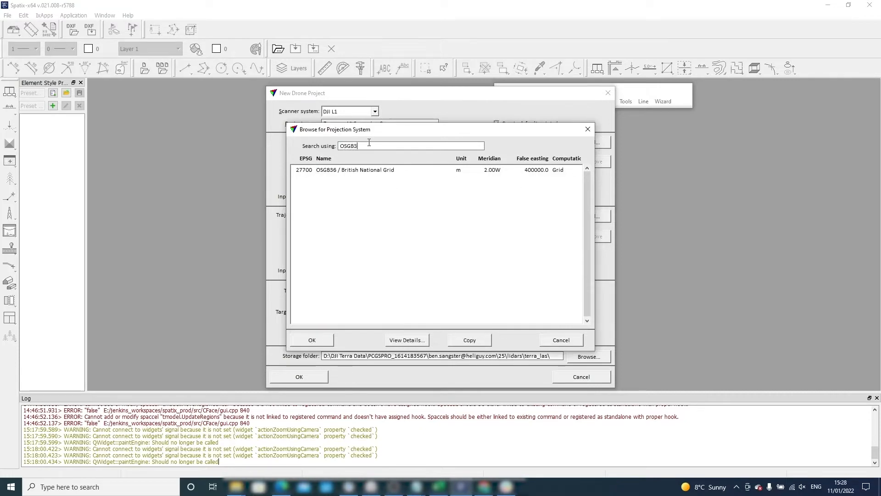
pyautogui.click(358, 172)
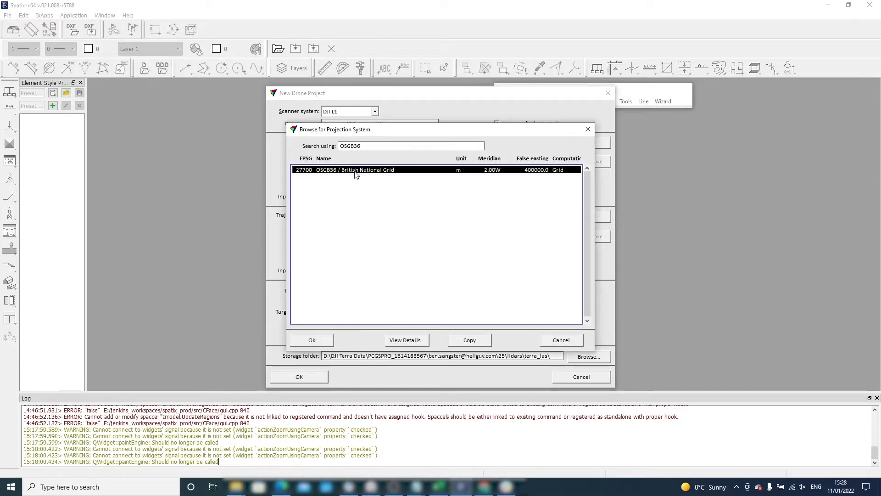
pyautogui.click(312, 340)
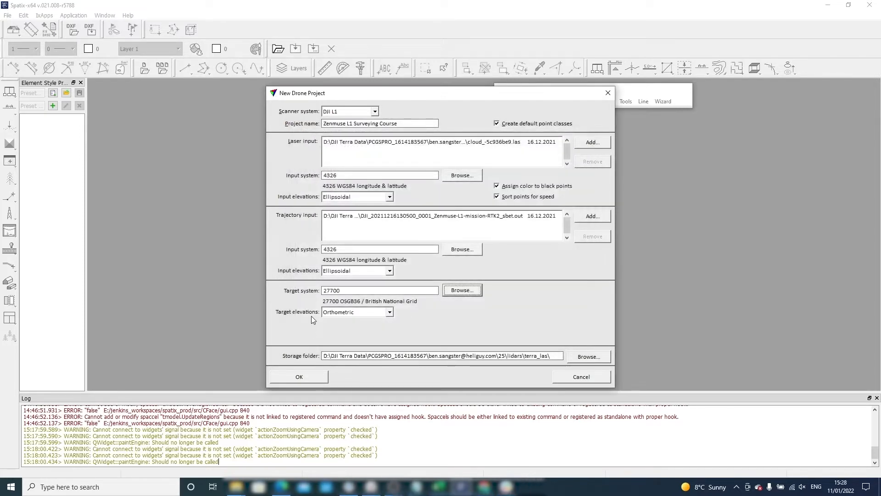
# Set folder 25\lidars\terra_las as the project's storage folder and create the drone project.
pyautogui.click(582, 356)
pyautogui.scroll(-4, 425, 261)
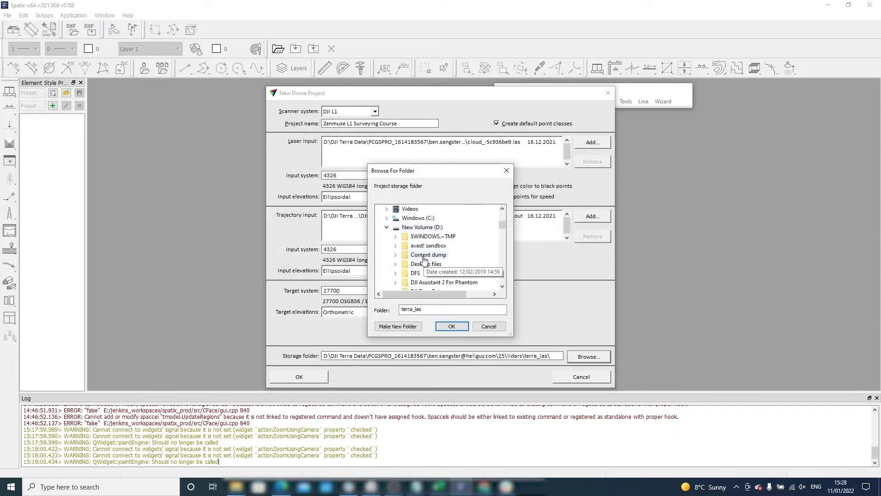
pyautogui.scroll(-7, 423, 259)
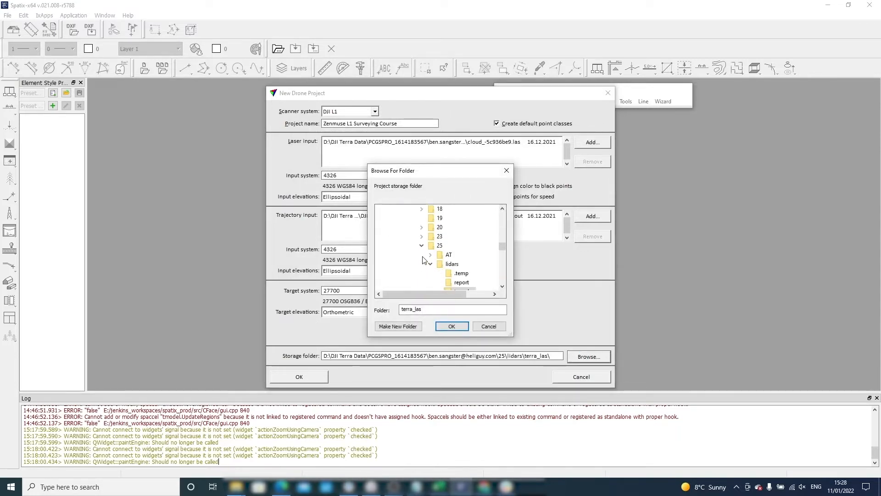
pyautogui.scroll(-2, 447, 285)
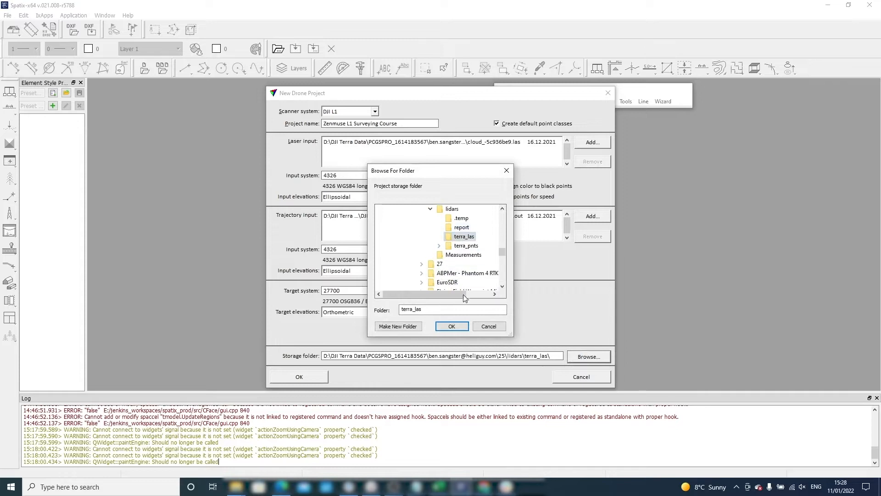
pyautogui.click(451, 326)
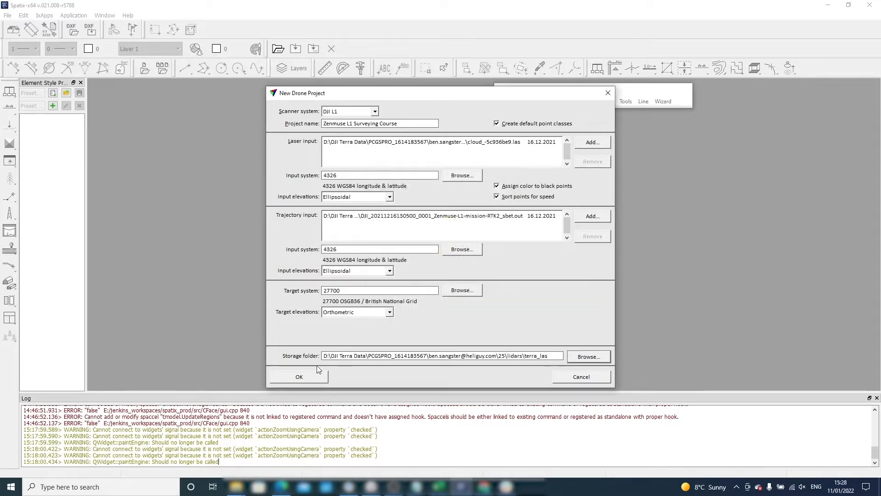
pyautogui.click(299, 376)
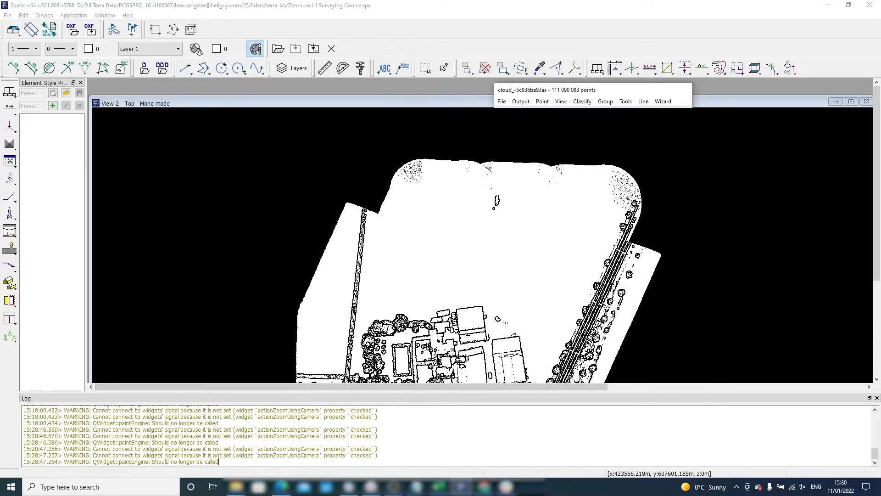
pyautogui.scroll(-7, 469, 245)
pyautogui.click(469, 245)
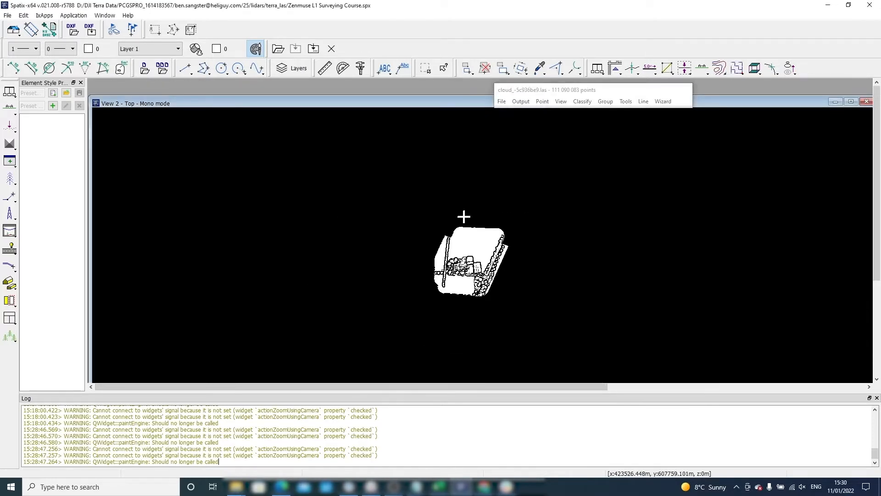
pyautogui.moveTo(471, 250); pyautogui.dragTo(439, 224, button='middle')
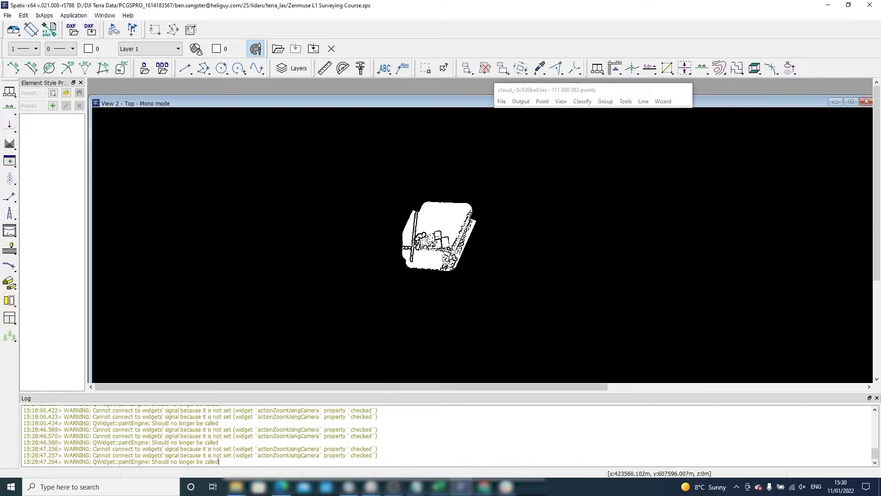
pyautogui.scroll(4, 439, 224)
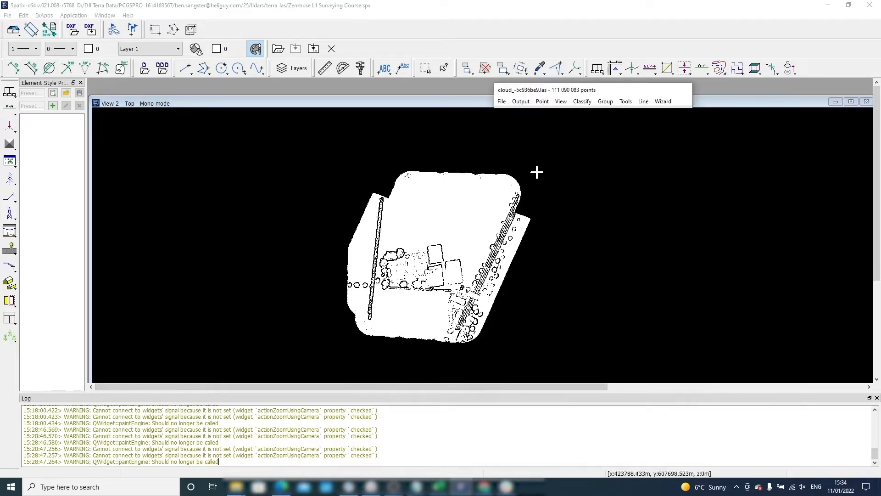
# Save all points of any class from all flightlines in LAS 1.4 format as "Zenmuse L1 Surveying Course - Raw" in the lidars folder.
pyautogui.click(502, 102)
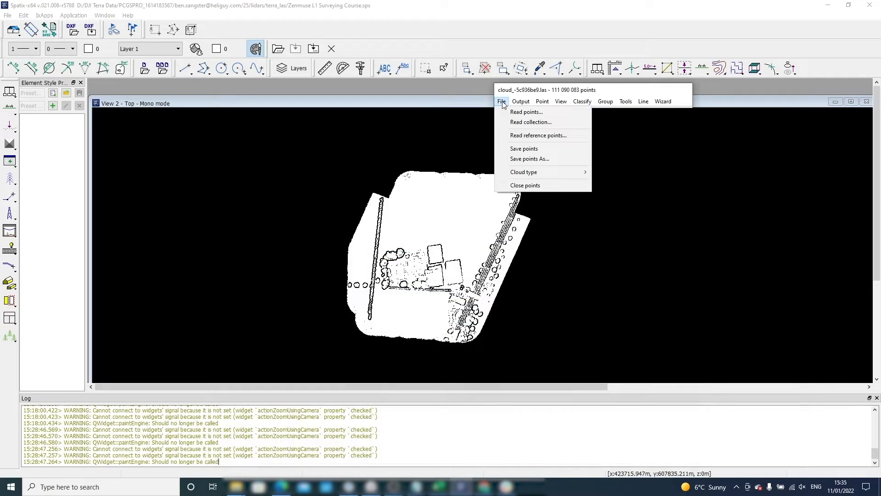
pyautogui.click(516, 159)
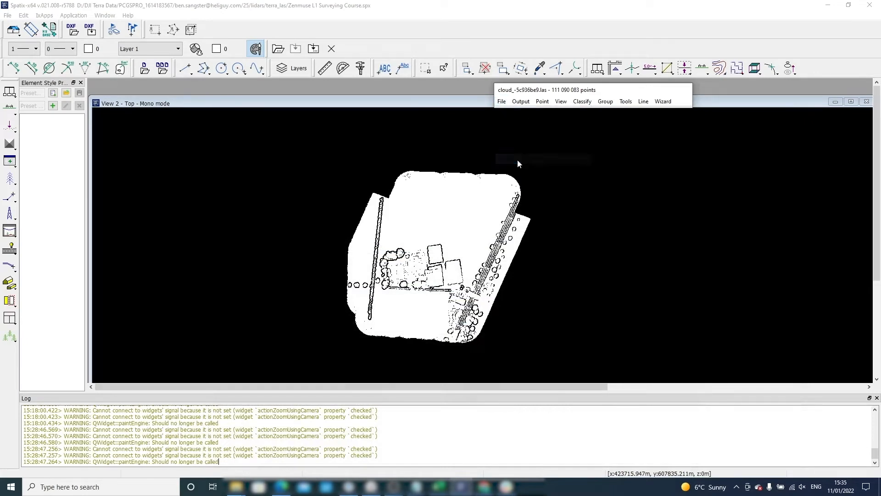
pyautogui.click(471, 183)
pyautogui.click(470, 193)
pyautogui.click(470, 196)
pyautogui.click(470, 209)
pyautogui.click(471, 220)
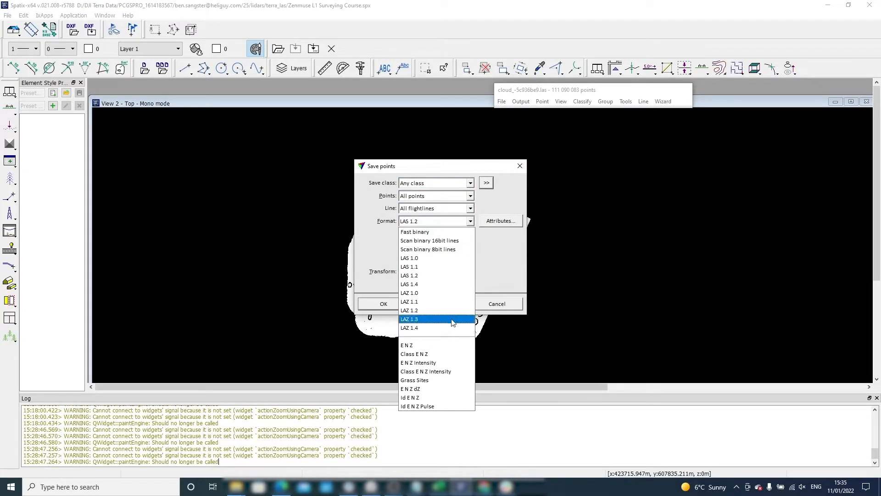
pyautogui.click(406, 284)
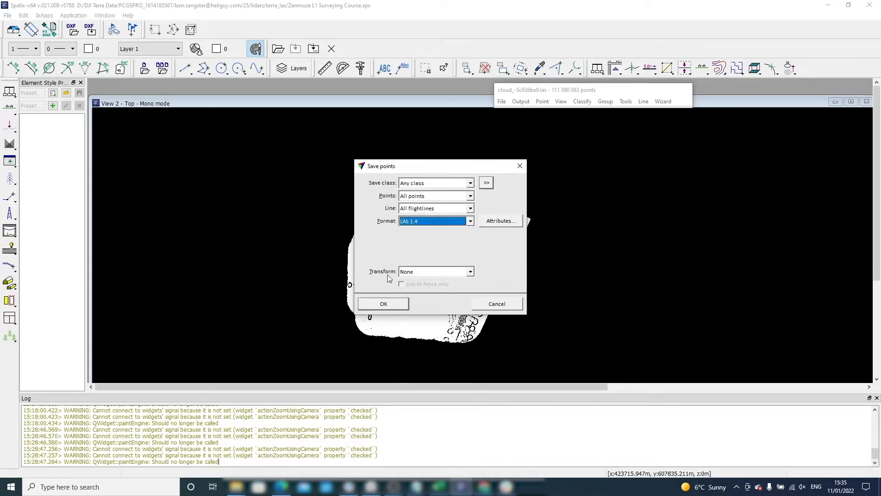
pyautogui.click(394, 305)
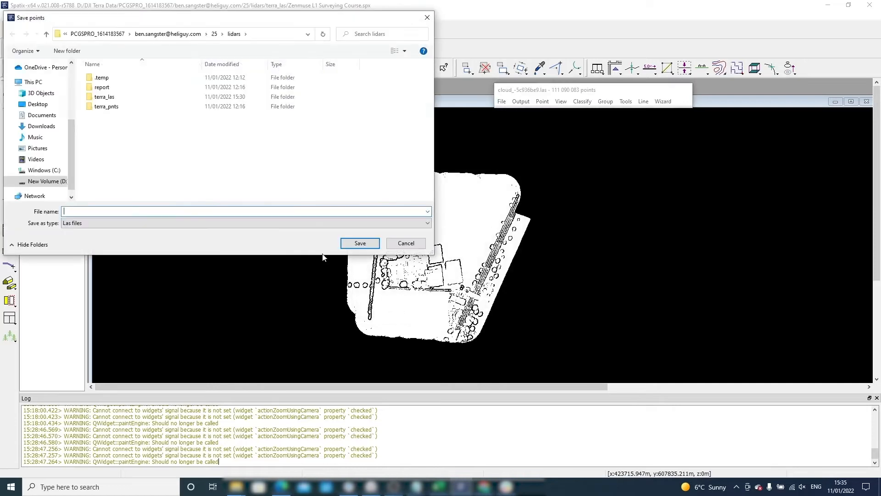
pyautogui.write('Zenmuse L1 Surveying Course - Raw')
pyautogui.click(360, 243)
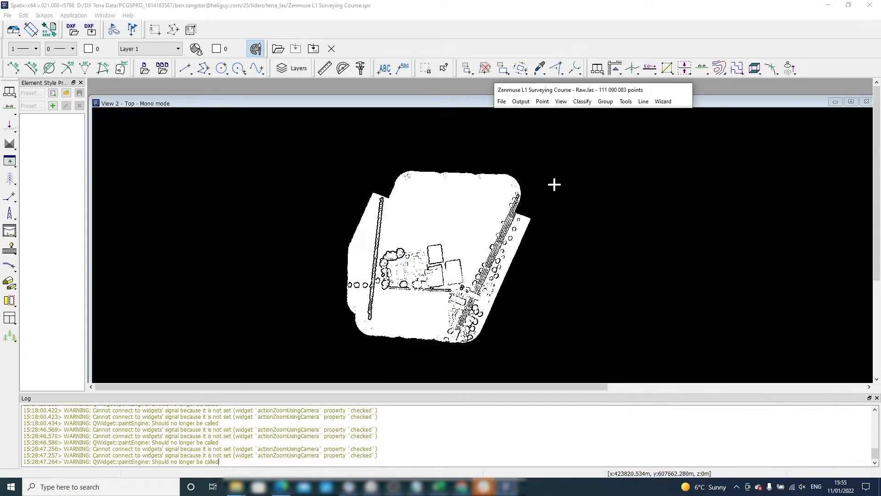
# Open the point display mode settings for view 2 and colour the points by Color.
pyautogui.click(561, 101)
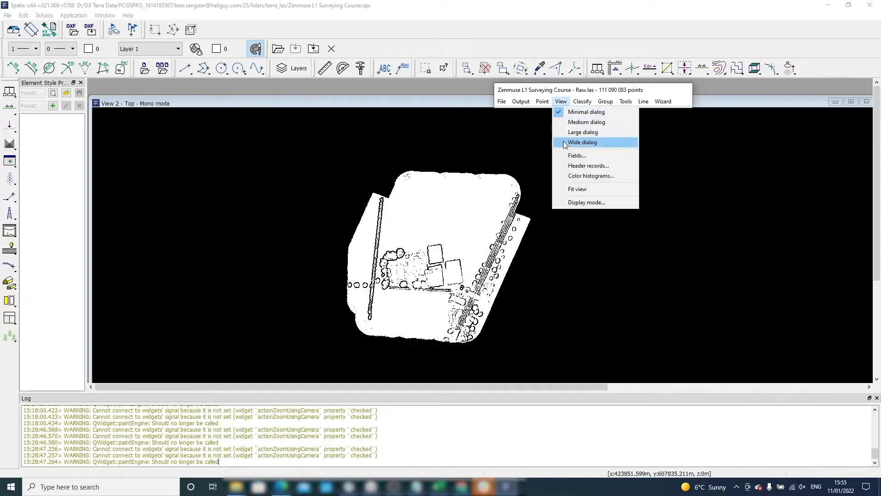
pyautogui.click(569, 202)
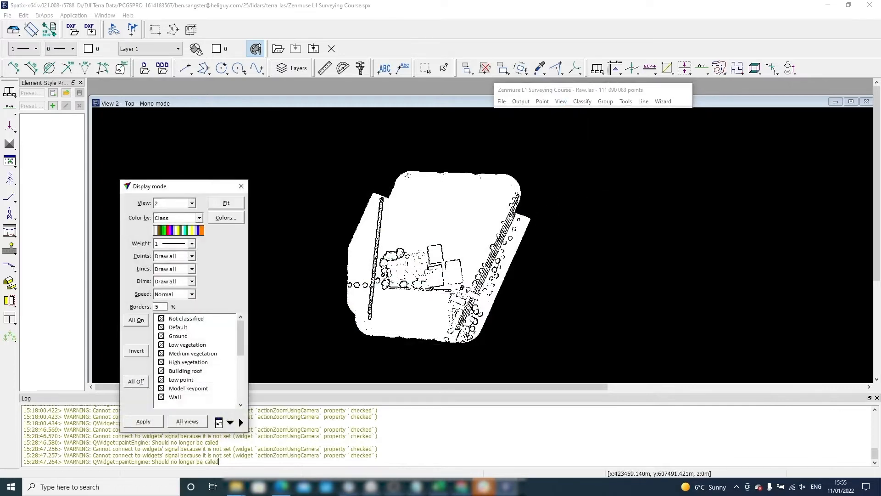
pyautogui.click(199, 219)
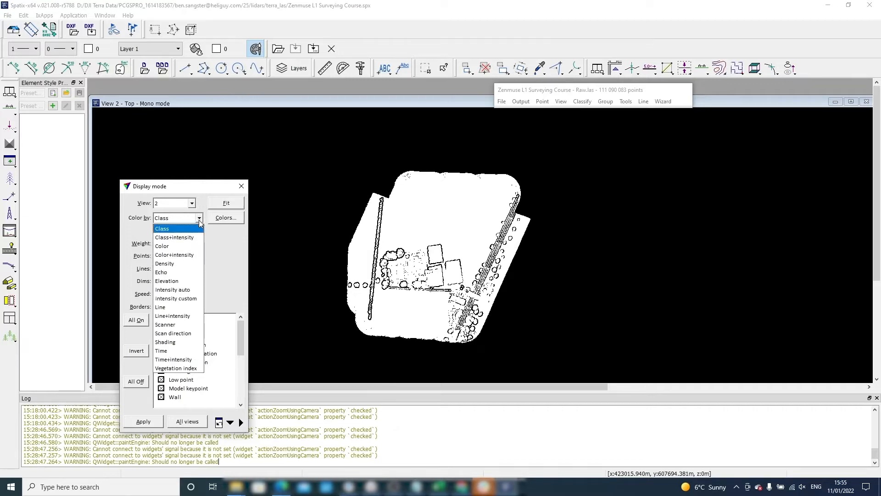
pyautogui.click(197, 246)
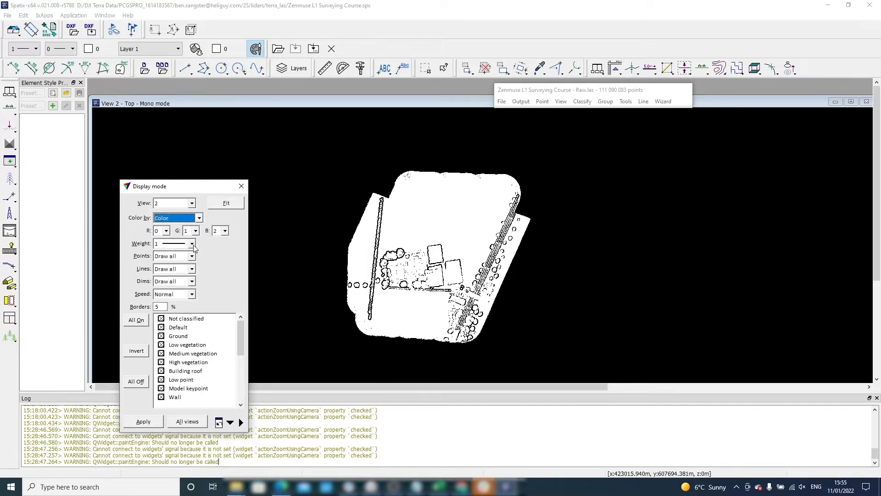
pyautogui.click(150, 422)
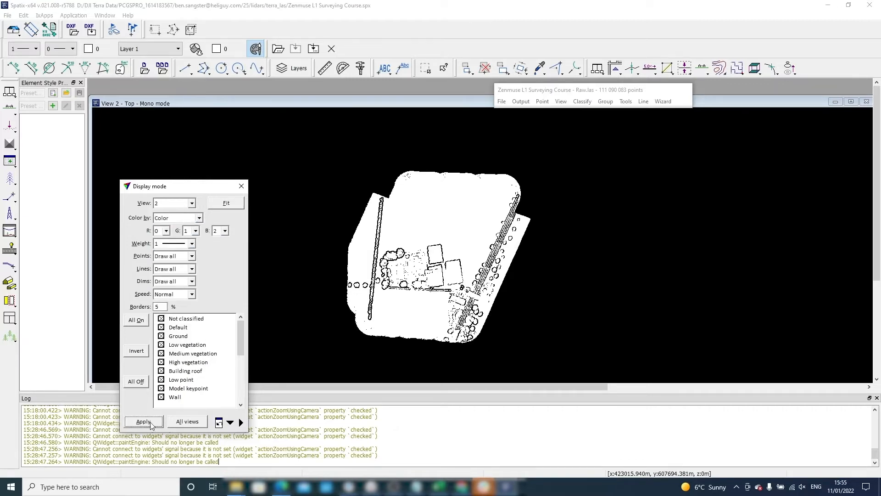
# Preview the points in view 2 coloured by Elevation and return them to Color.
pyautogui.click(199, 219)
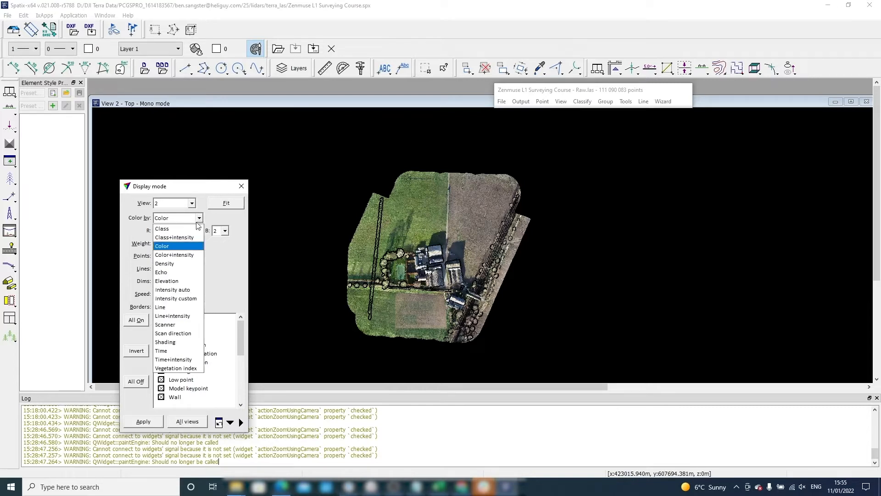
pyautogui.click(185, 282)
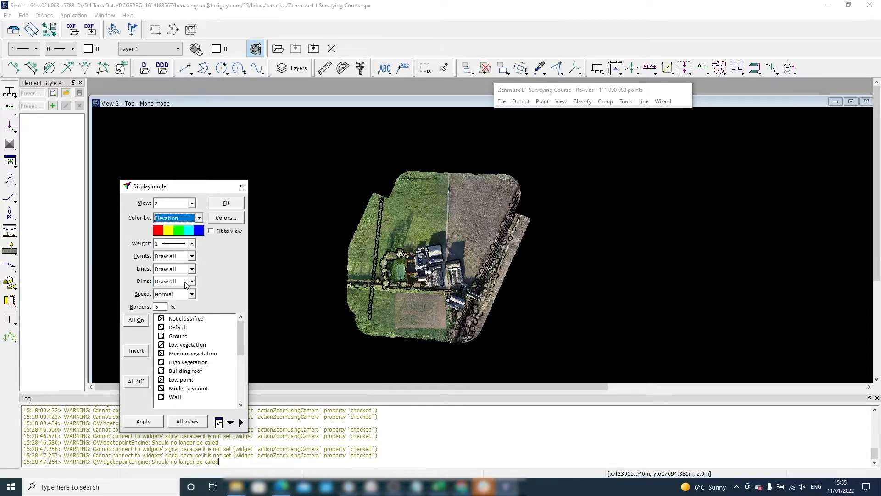
pyautogui.click(157, 421)
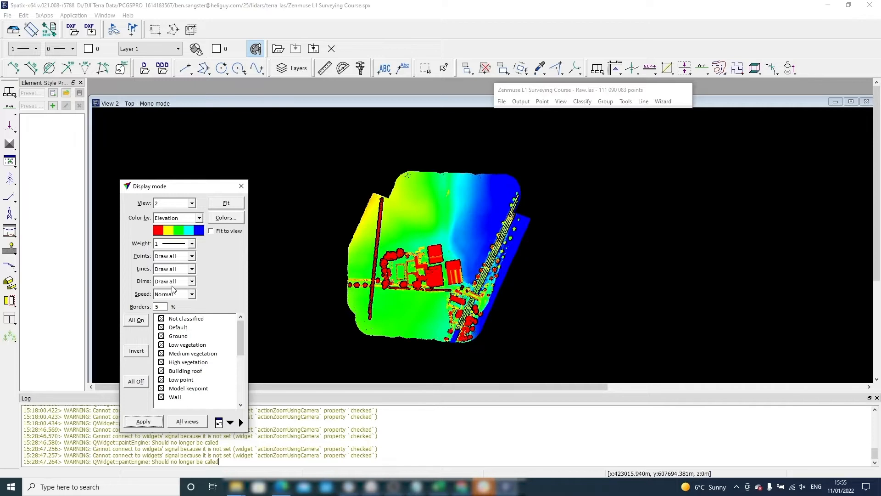
pyautogui.click(199, 218)
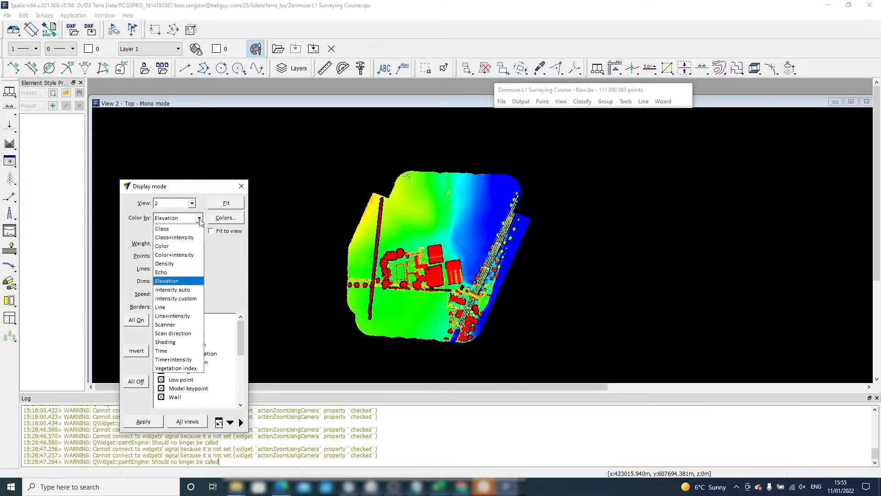
pyautogui.click(192, 248)
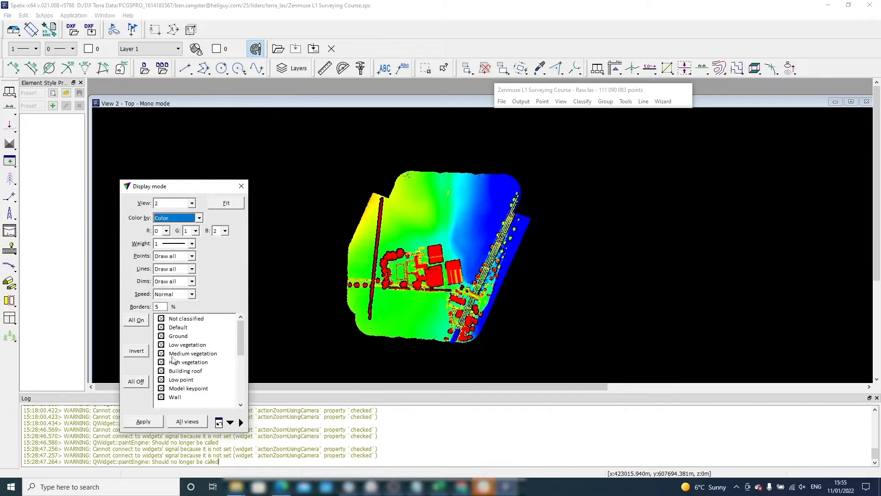
pyautogui.click(151, 425)
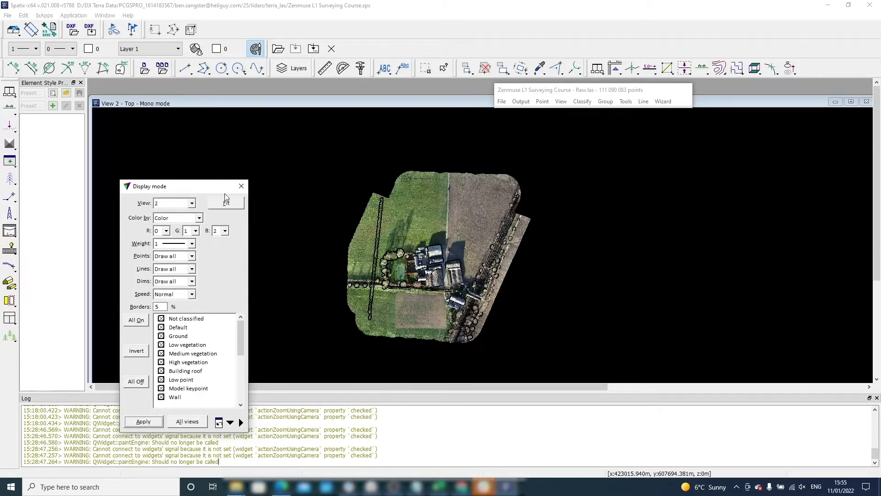
# Fit the point cloud to view 2 and close the display mode settings.
pyautogui.click(237, 201)
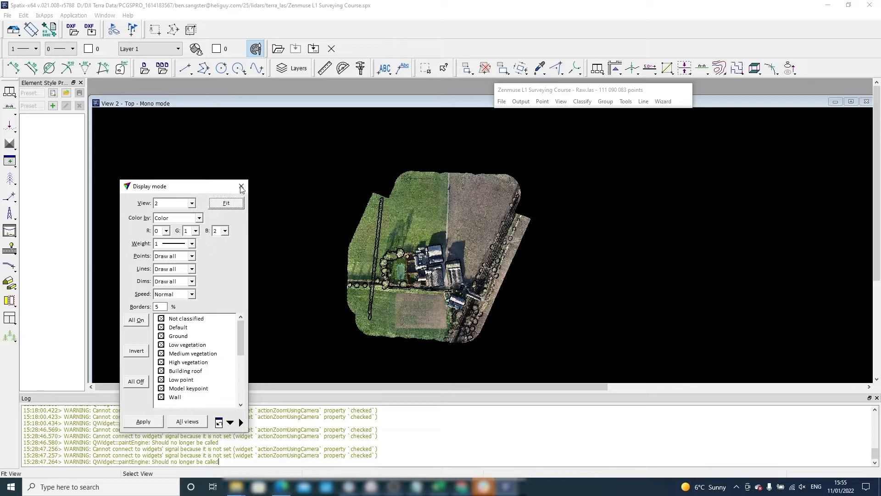
pyautogui.click(241, 185)
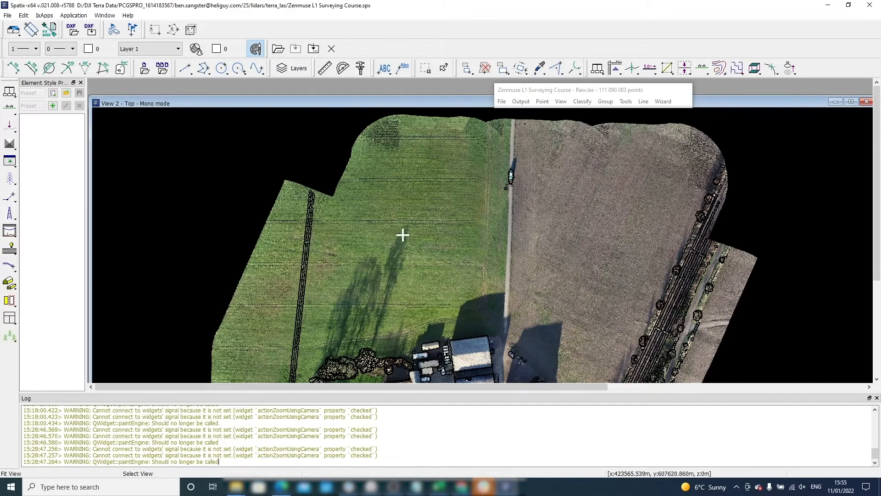
pyautogui.moveTo(477, 286); pyautogui.dragTo(457, 112, button='middle')
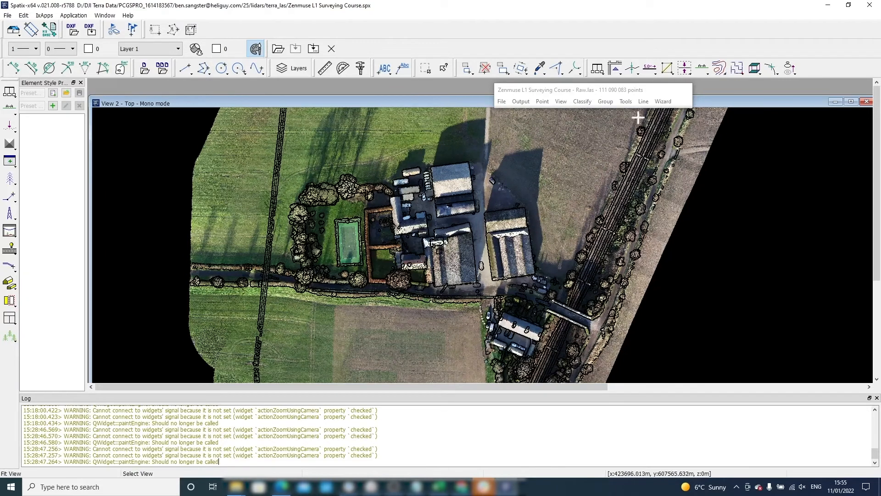
# Show the point cloud statistics, examine the point counts per class through the full class list, and close them.
pyautogui.click(664, 101)
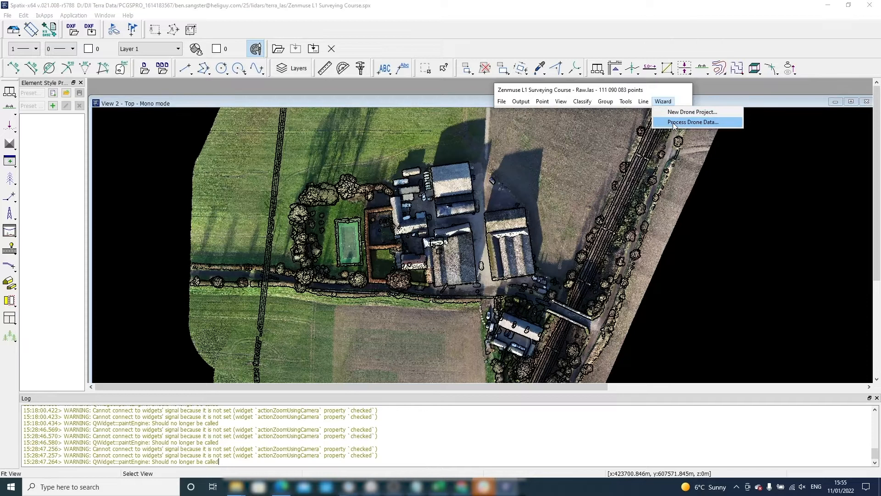
pyautogui.click(627, 101)
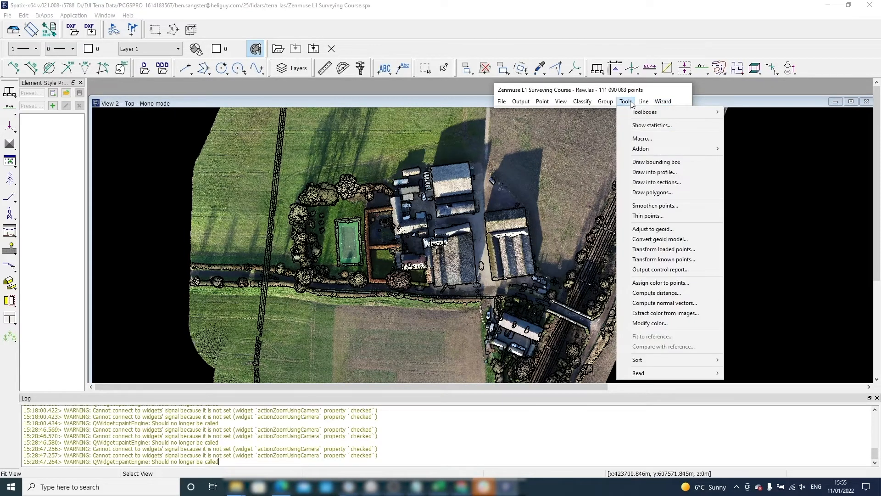
pyautogui.click(638, 126)
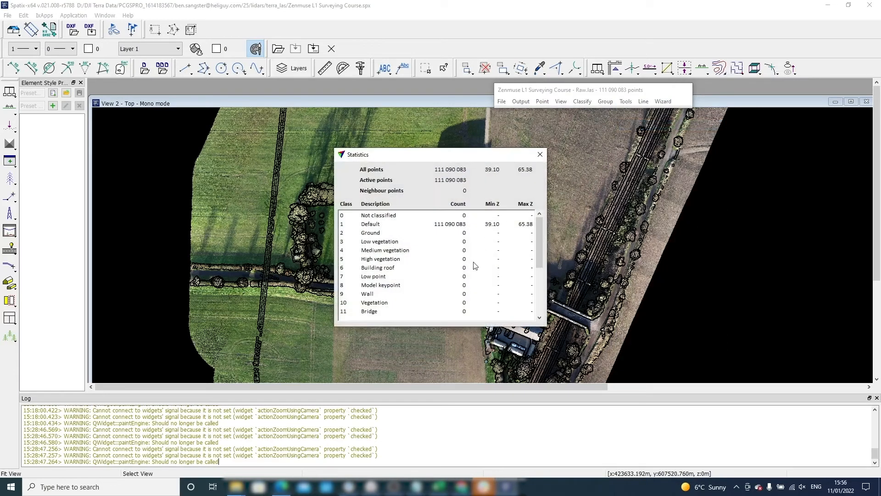
pyautogui.scroll(-4, 415, 255)
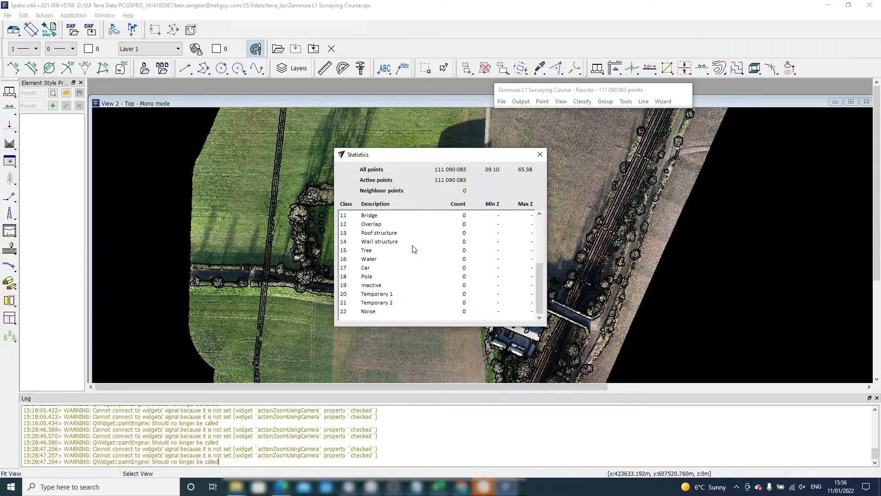
pyautogui.scroll(4, 416, 255)
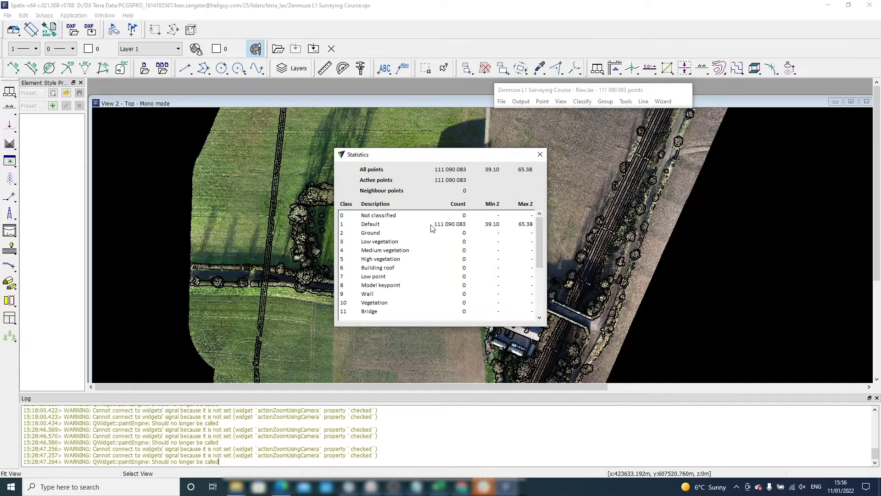
pyautogui.click(539, 155)
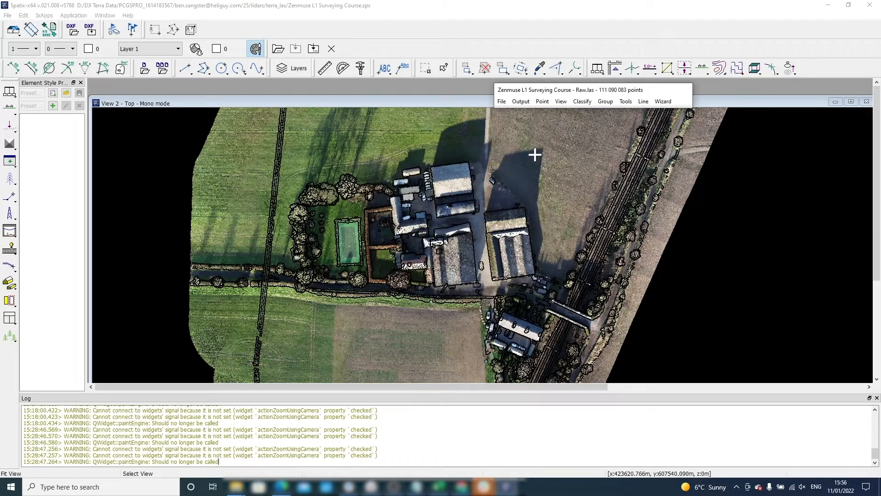
# Draw a vertical section about 76.7 m deep through the field and trees beside the farm, applied to View 2, and examine its full length.
pyautogui.click(11, 111)
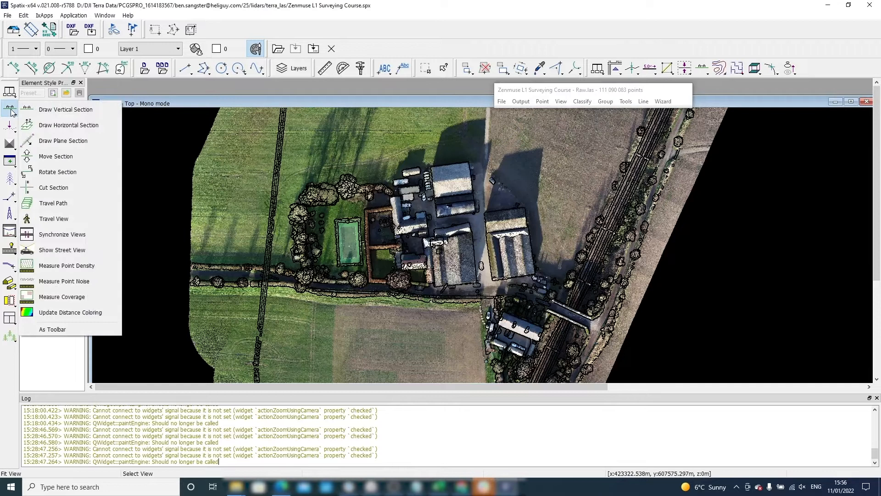
pyautogui.click(43, 111)
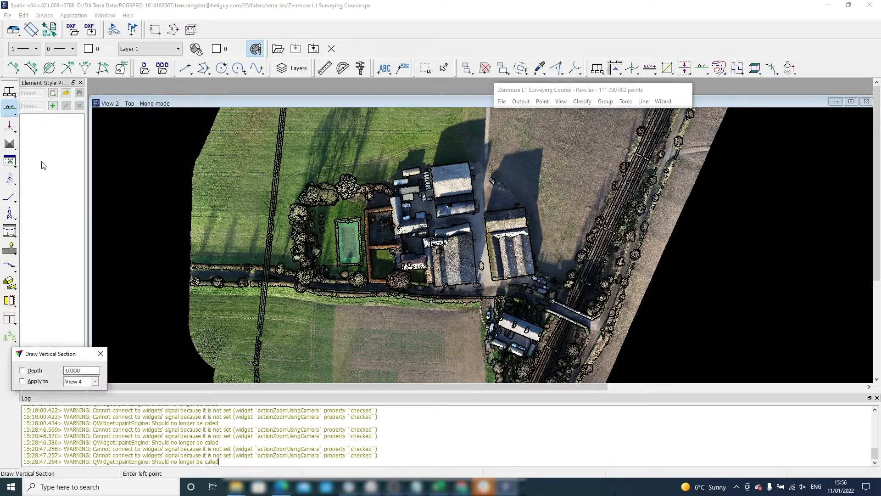
pyautogui.click(23, 380)
pyautogui.click(95, 385)
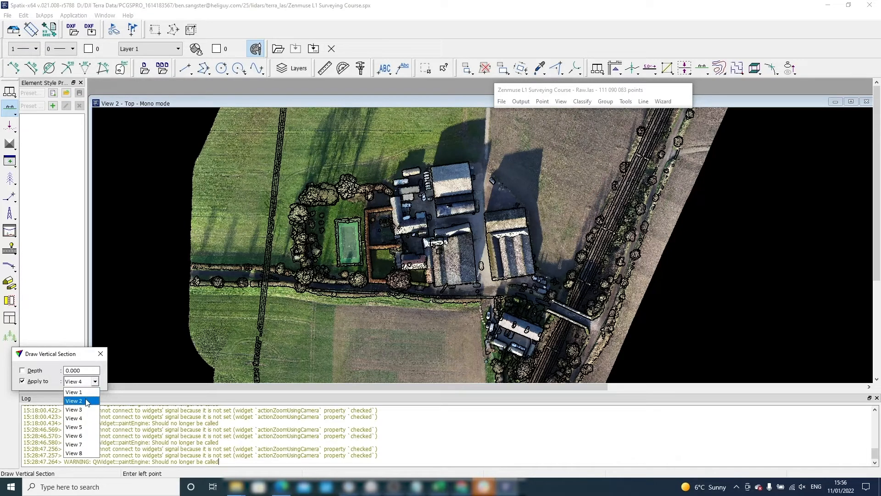
pyautogui.click(86, 401)
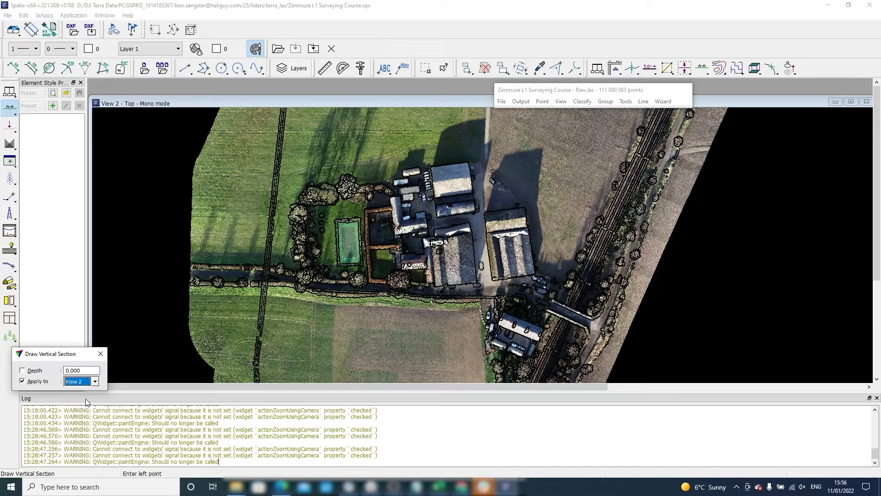
pyautogui.click(252, 180)
pyautogui.click(249, 202)
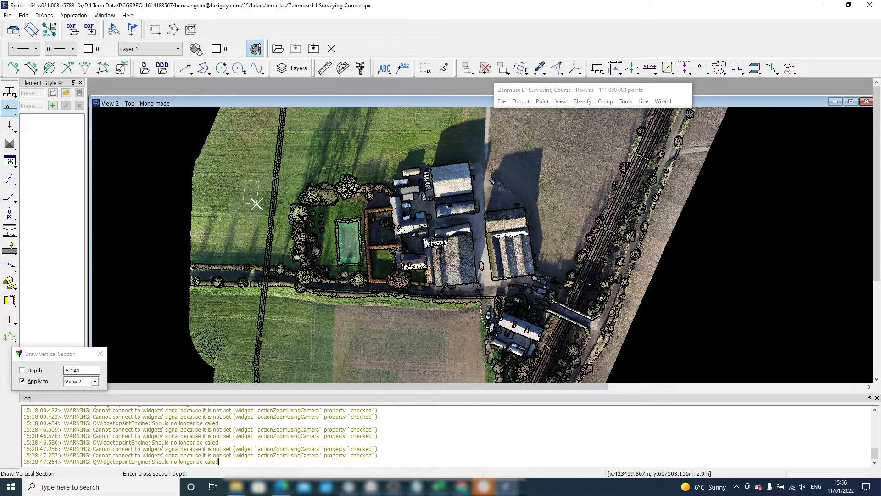
pyautogui.click(350, 218)
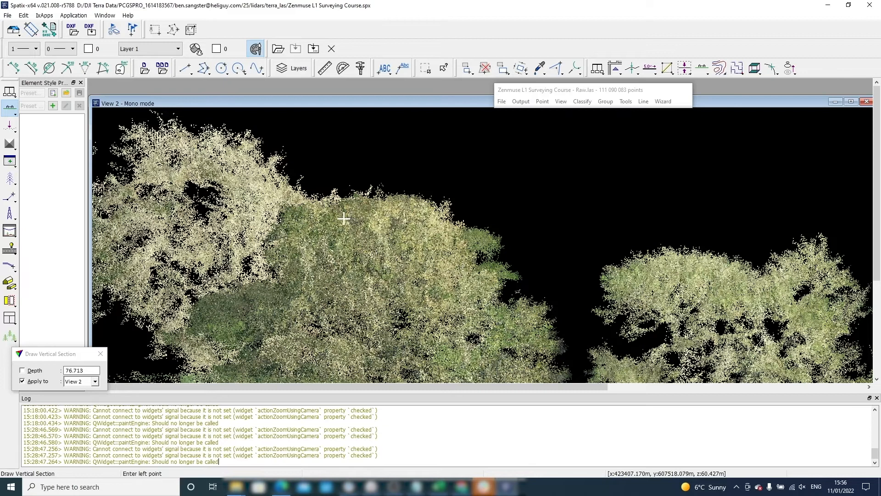
pyautogui.scroll(-5, 346, 221)
pyautogui.scroll(-3, 343, 224)
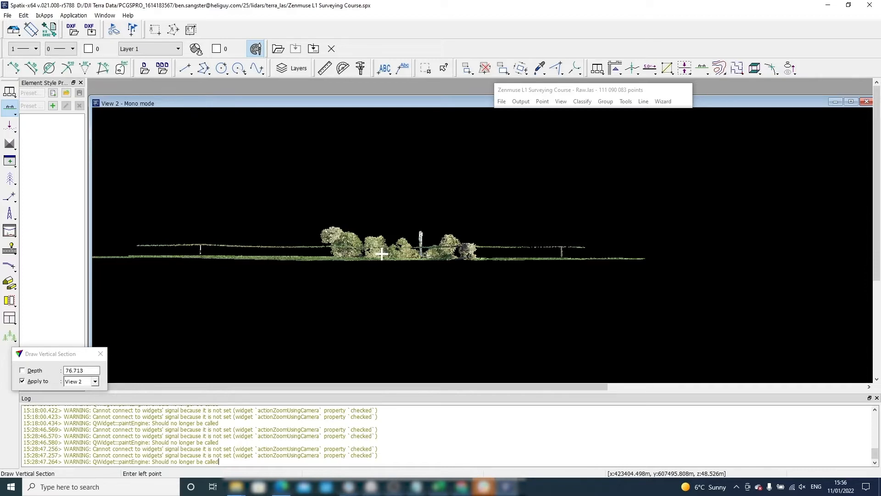
pyautogui.moveTo(381, 253); pyautogui.dragTo(476, 253, button='middle')
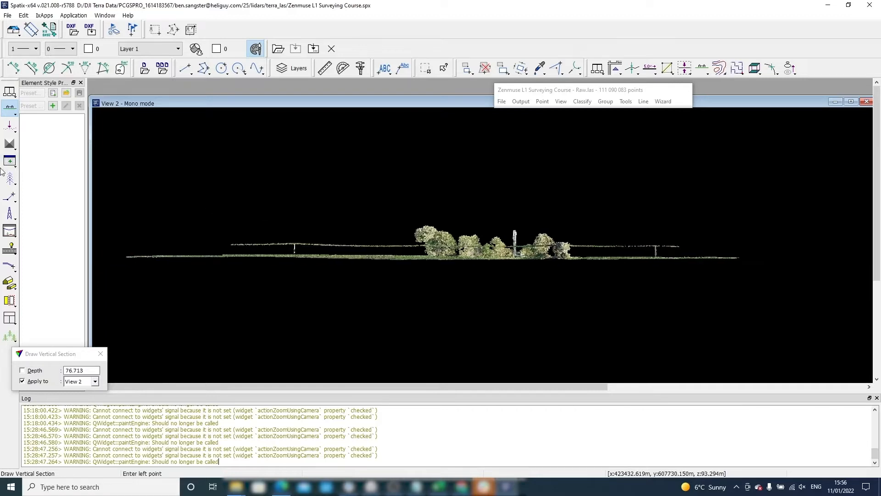
# Return View 2 to a top view by drawing a horizontal section about 32.6 m deep around the full height of the points.
pyautogui.click(9, 115)
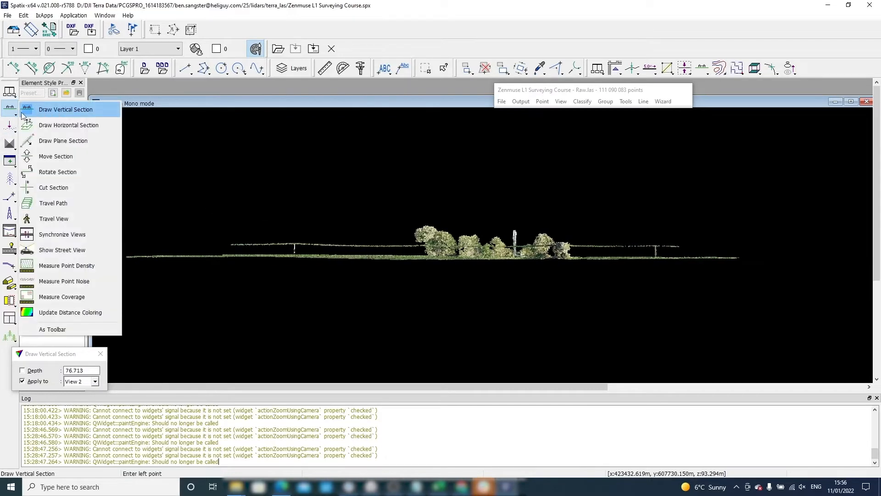
pyautogui.click(45, 126)
pyautogui.click(766, 234)
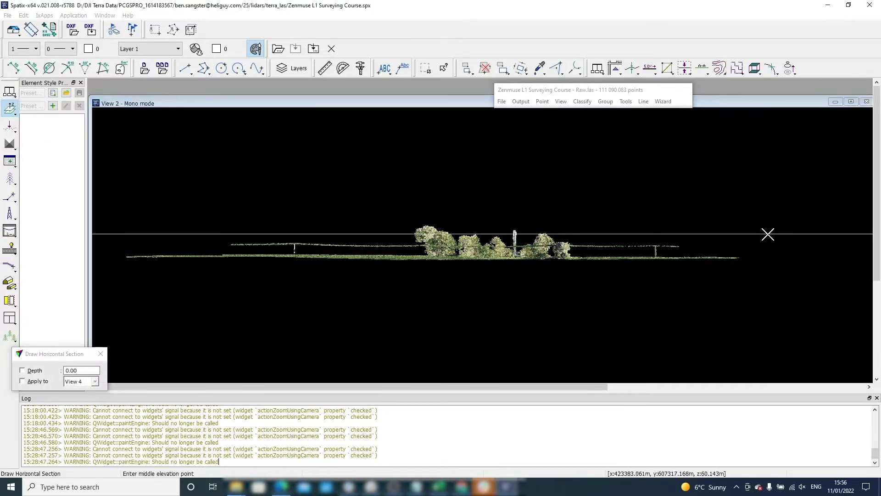
pyautogui.click(770, 286)
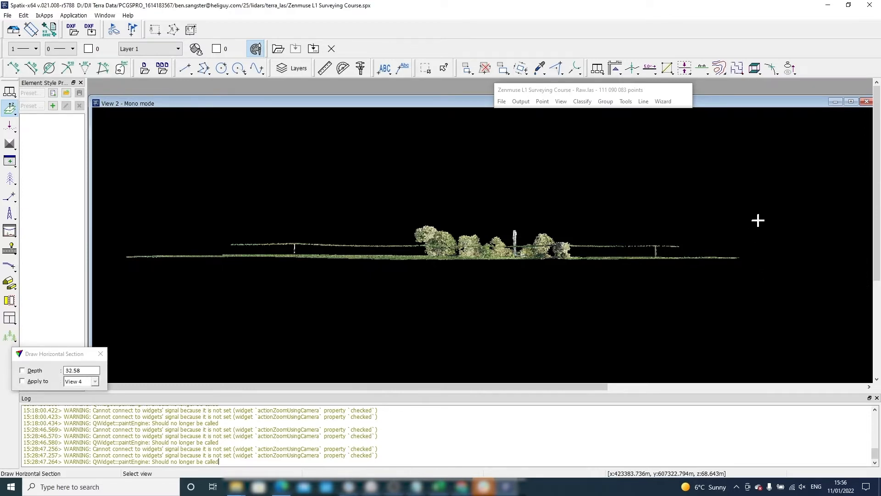
pyautogui.click(758, 261)
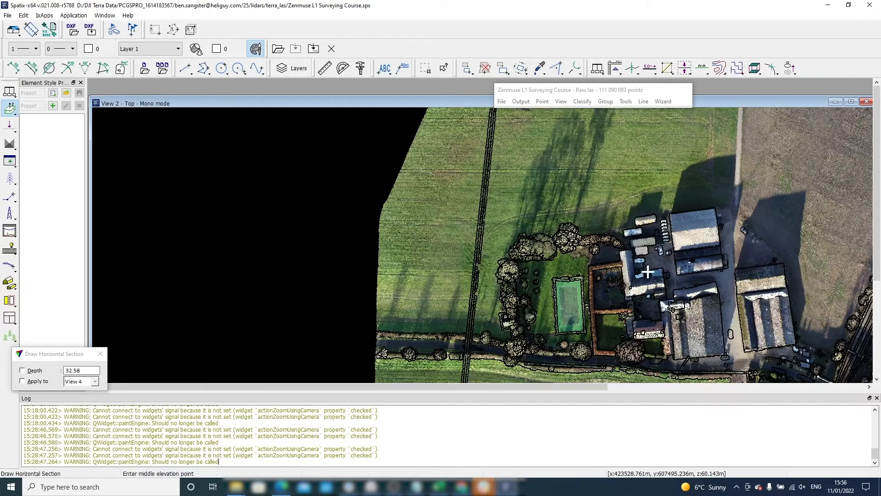
pyautogui.moveTo(647, 272); pyautogui.dragTo(426, 222, button='middle')
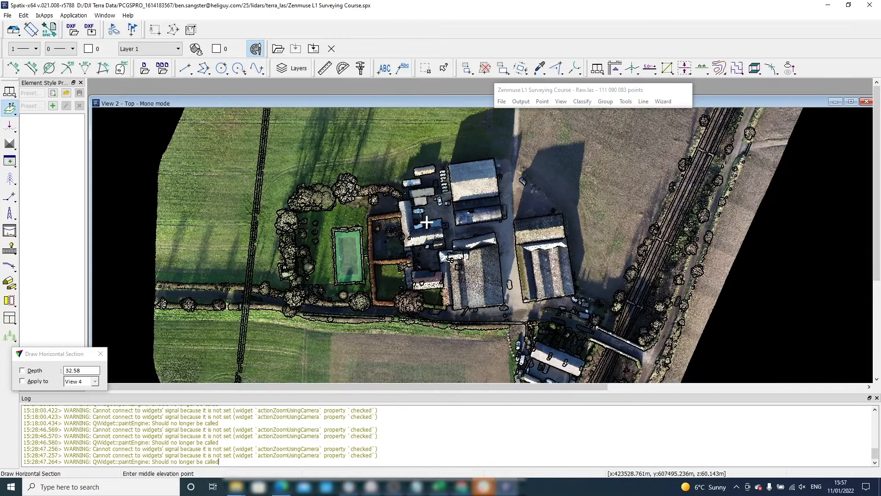
# Open a second mono view window and tile the two views.
pyautogui.click(10, 143)
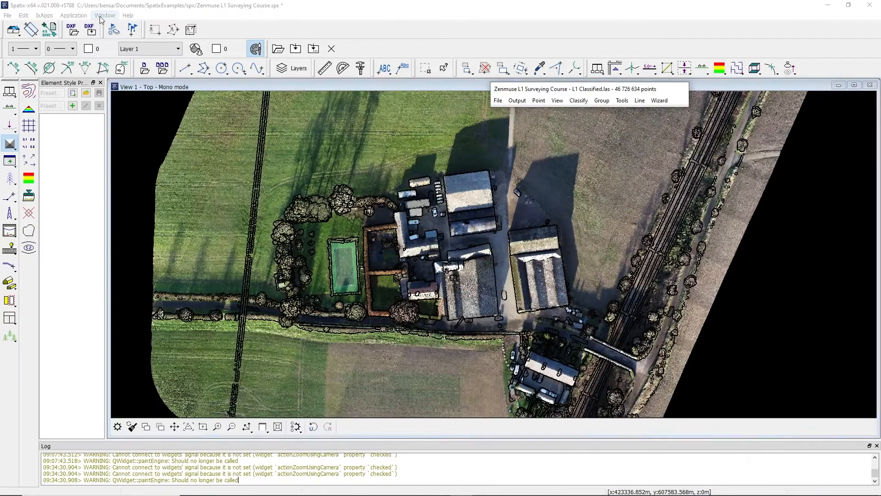
pyautogui.click(104, 16)
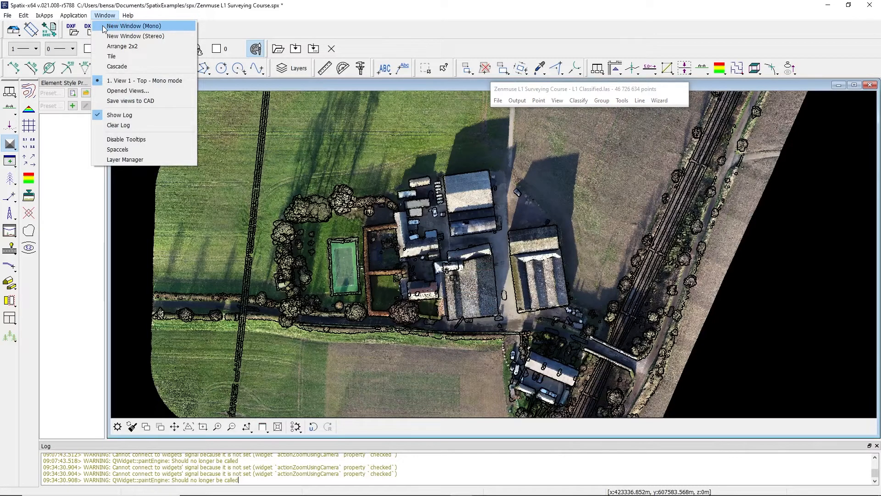
pyautogui.click(104, 28)
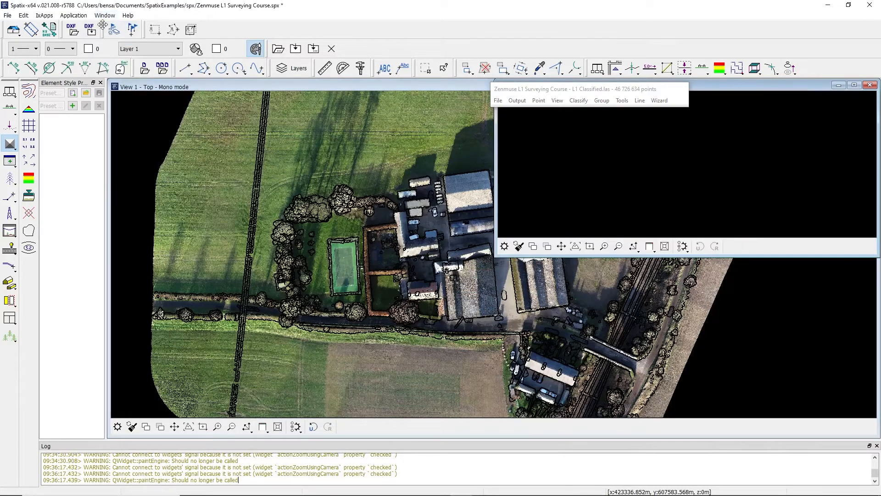
pyautogui.click(103, 17)
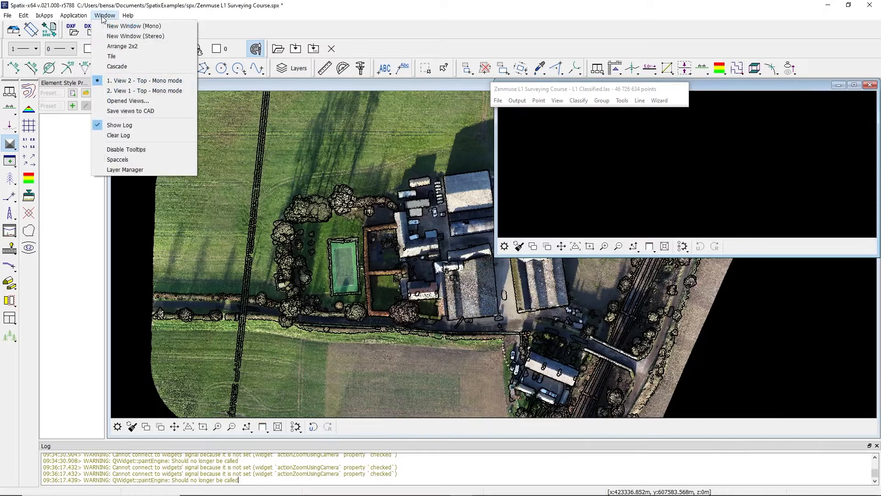
pyautogui.click(116, 59)
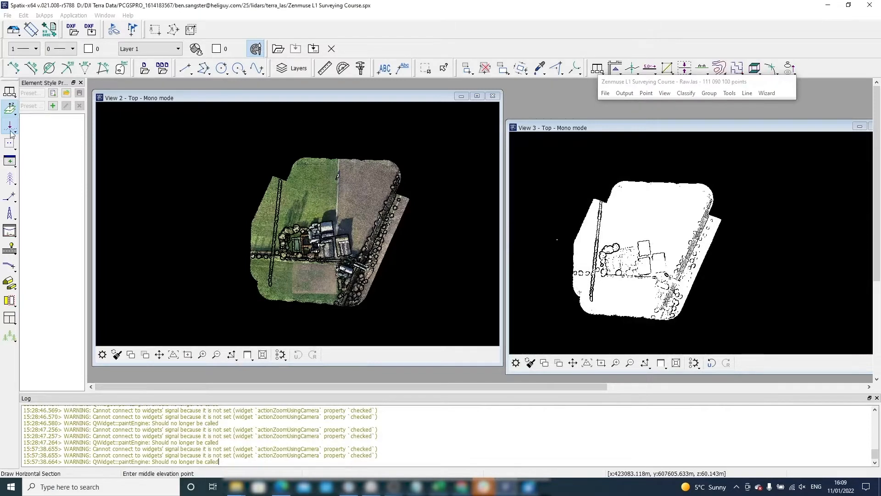
# Draw a vertical section about 579 m deep across the whole point cloud, applied to View 3, and examine the stray points below the ground.
pyautogui.click(14, 131)
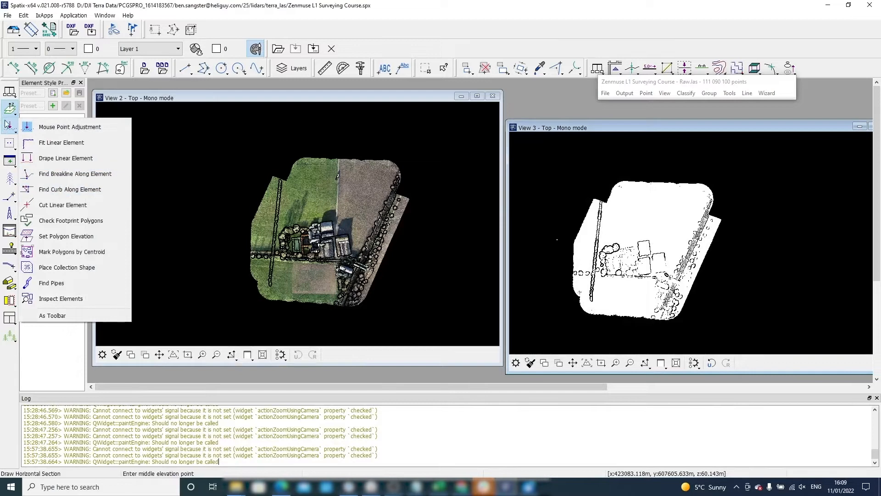
pyautogui.click(14, 113)
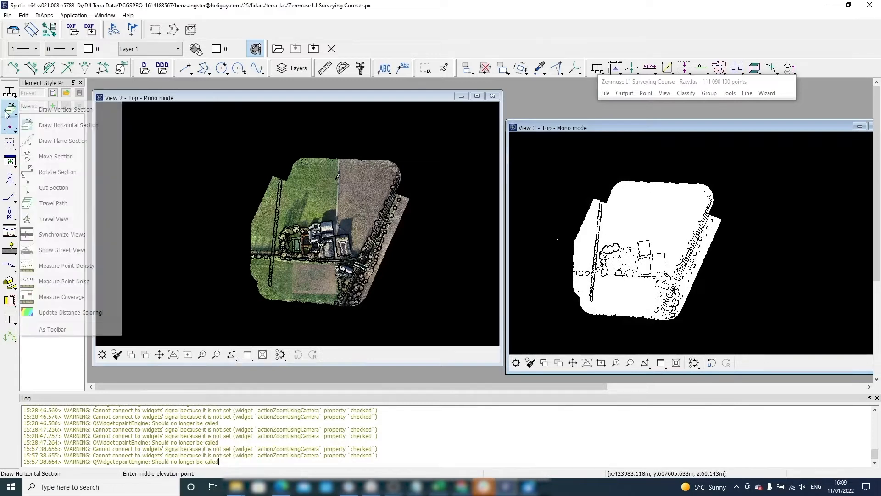
pyautogui.click(60, 110)
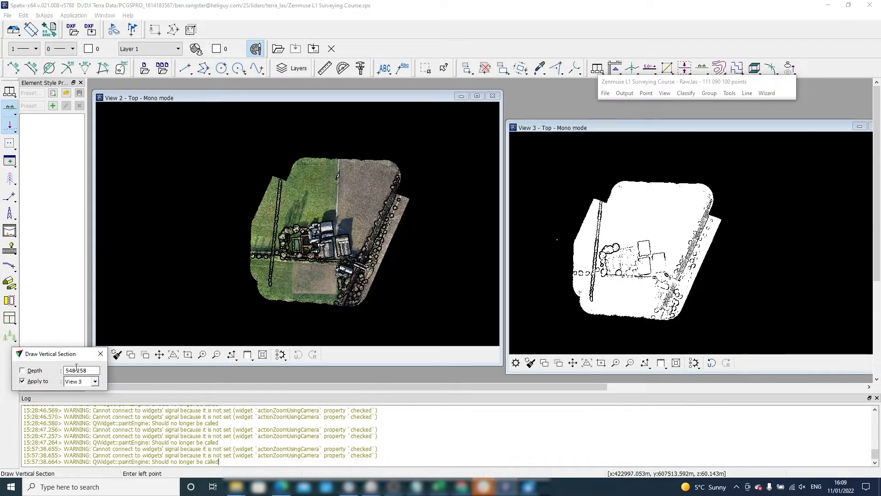
pyautogui.click(223, 142)
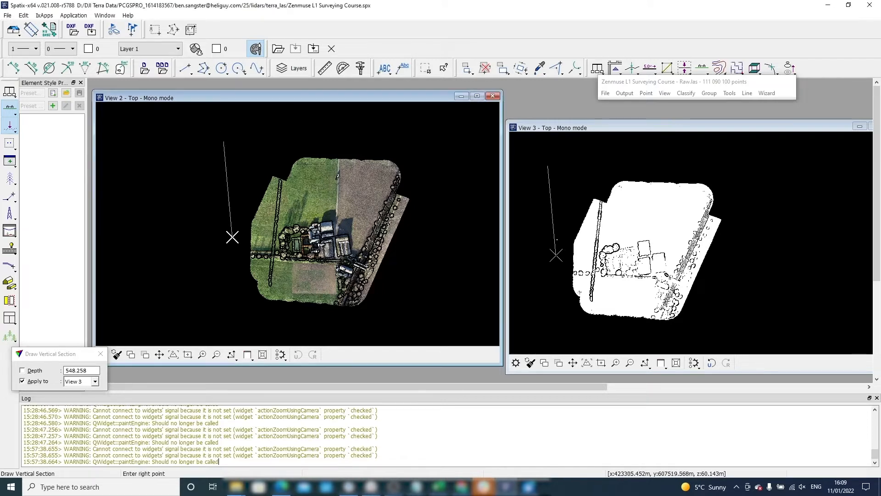
pyautogui.click(216, 316)
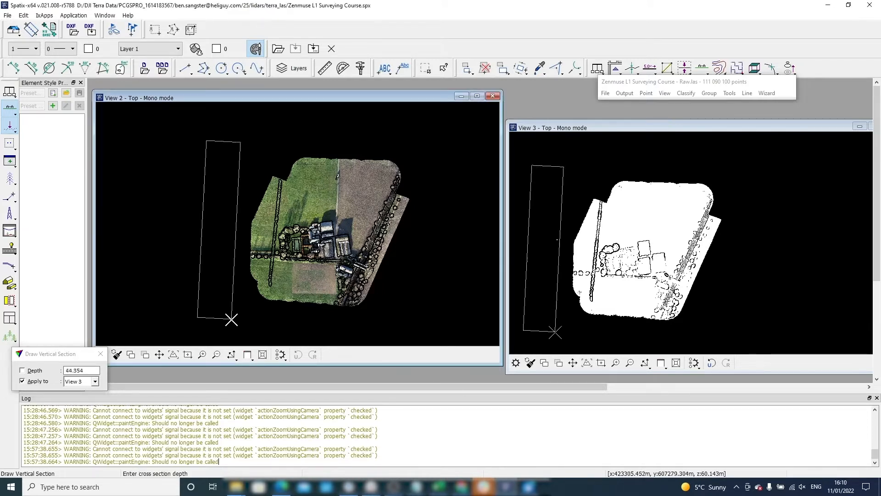
pyautogui.click(436, 312)
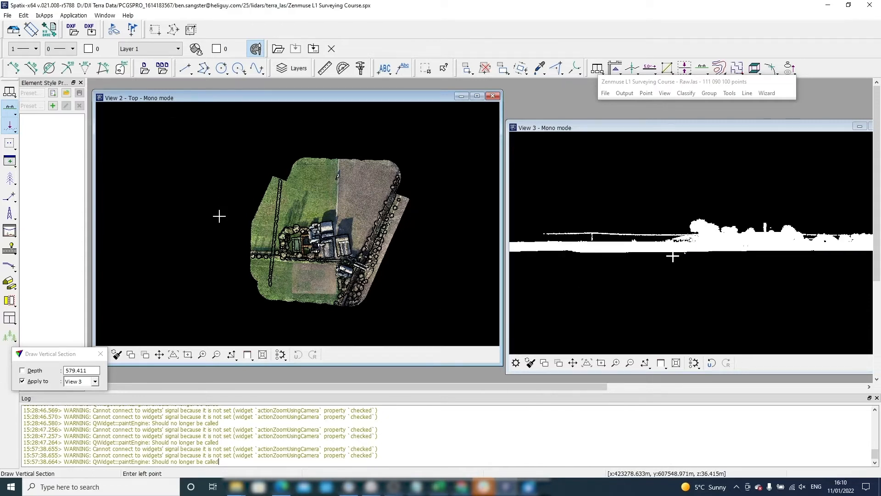
pyautogui.scroll(3, 651, 250)
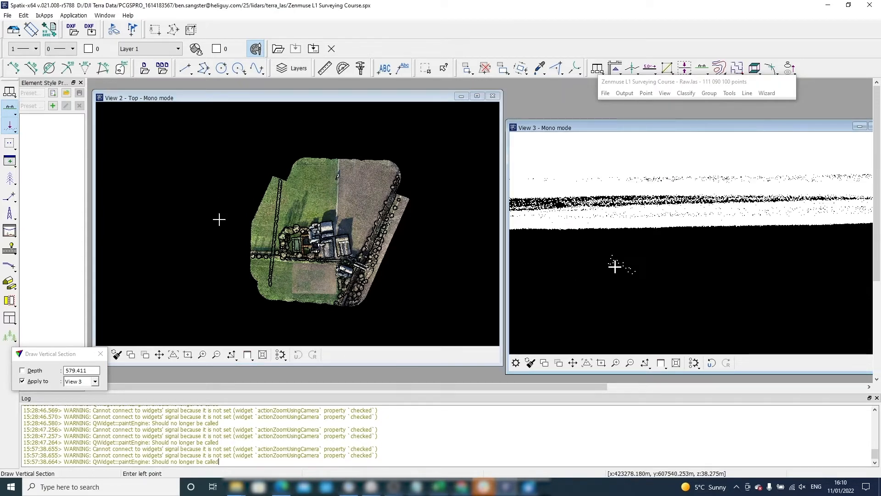
pyautogui.scroll(3, 615, 267)
pyautogui.scroll(-2, 613, 266)
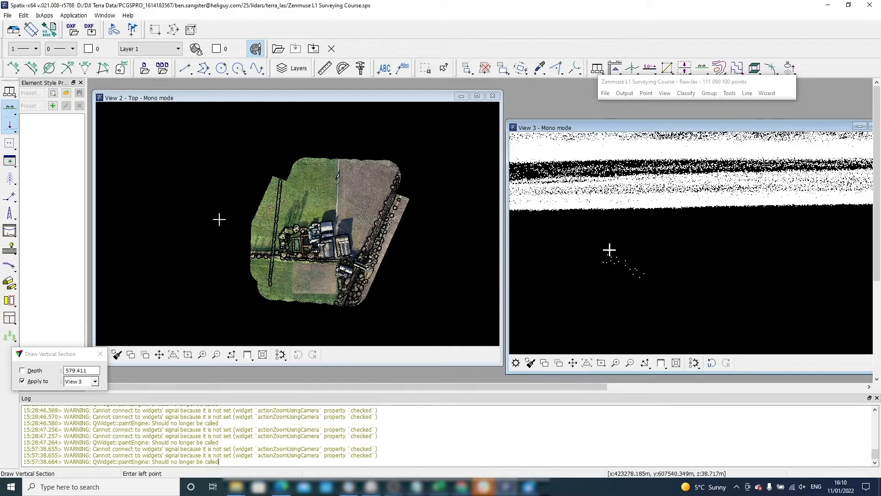
# Classify the stray points beneath the ground in View 3 from class 1 - Default to 7 - Low point using Classify Below Line.
pyautogui.click(9, 144)
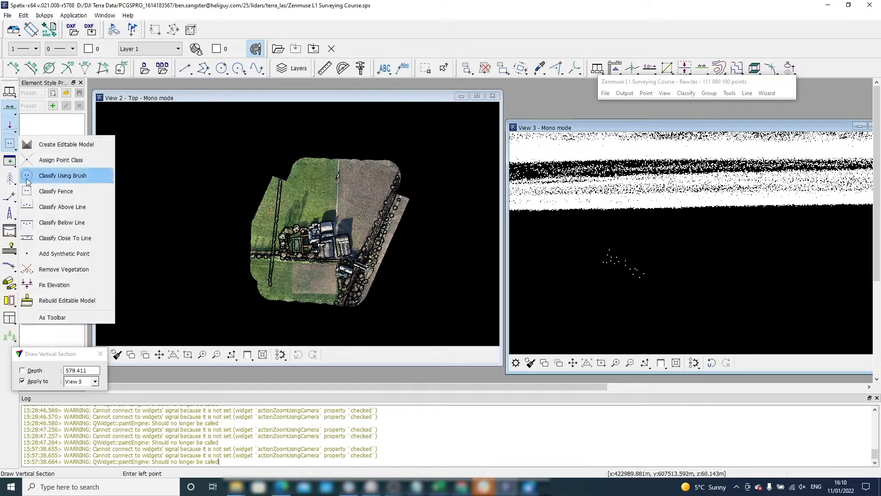
pyautogui.click(53, 222)
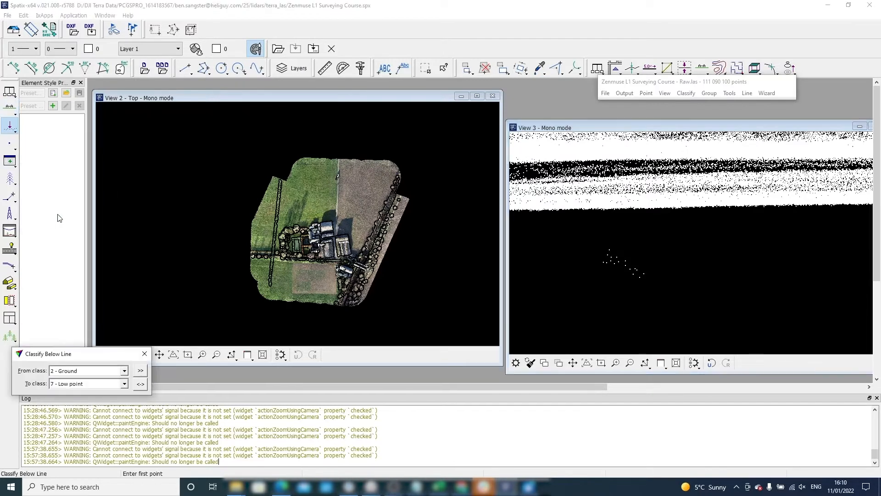
pyautogui.click(112, 372)
pyautogui.click(113, 373)
pyautogui.click(114, 373)
pyautogui.click(101, 244)
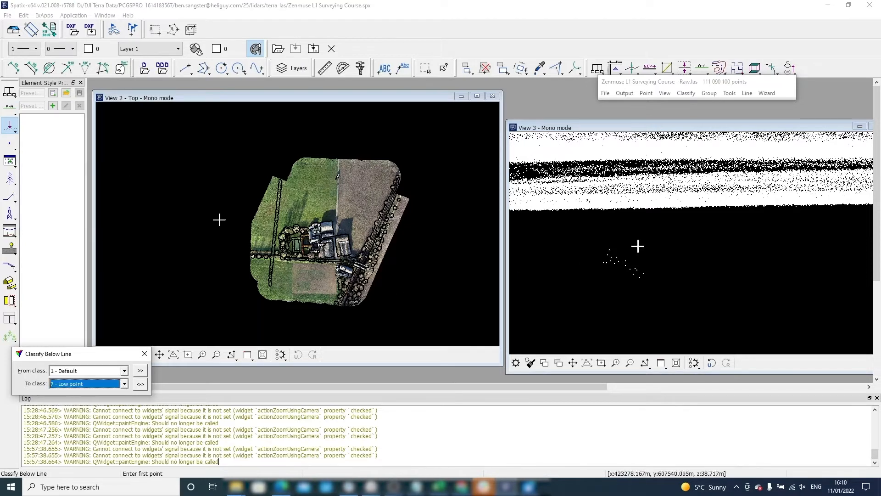
pyautogui.click(680, 235)
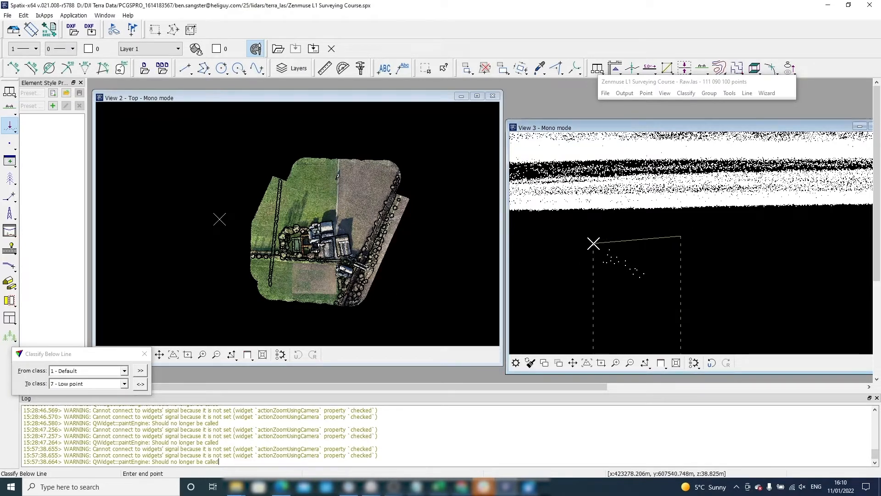
pyautogui.click(557, 240)
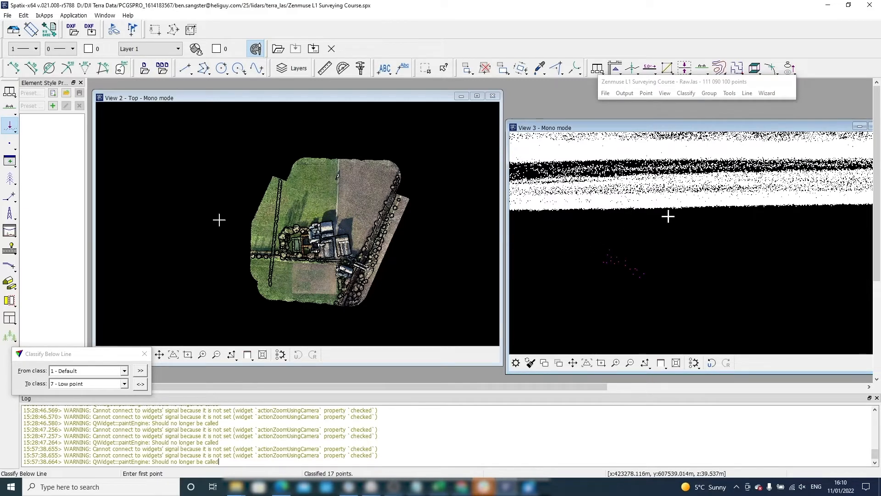
pyautogui.moveTo(669, 225); pyautogui.dragTo(696, 238, button='middle')
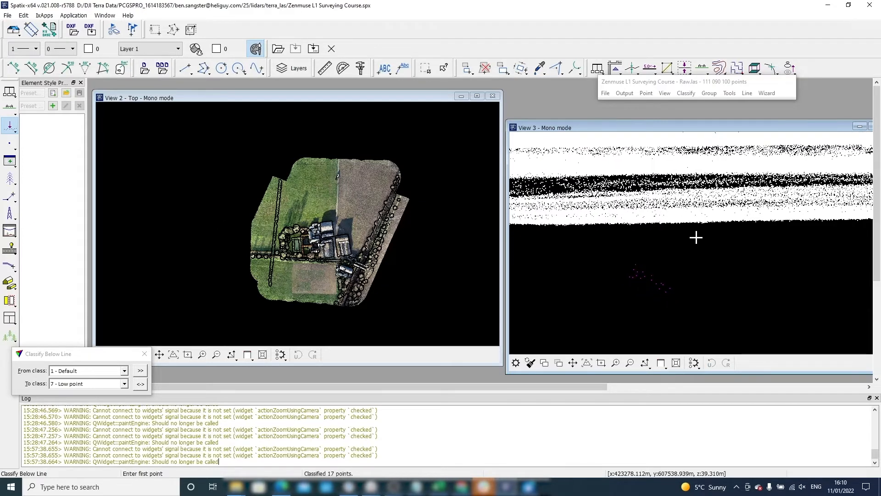
# Delete all points in class 7 - Low point from the point cloud.
pyautogui.click(646, 93)
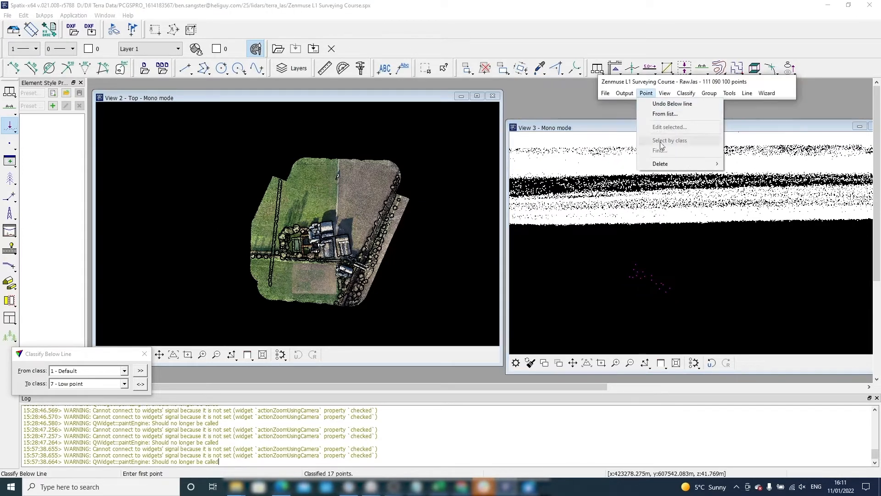
pyautogui.moveTo(668, 169)
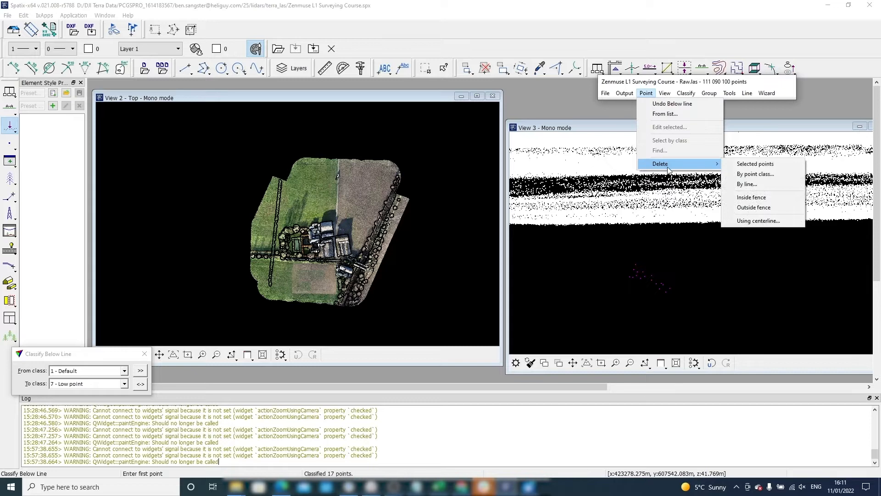
pyautogui.click(754, 174)
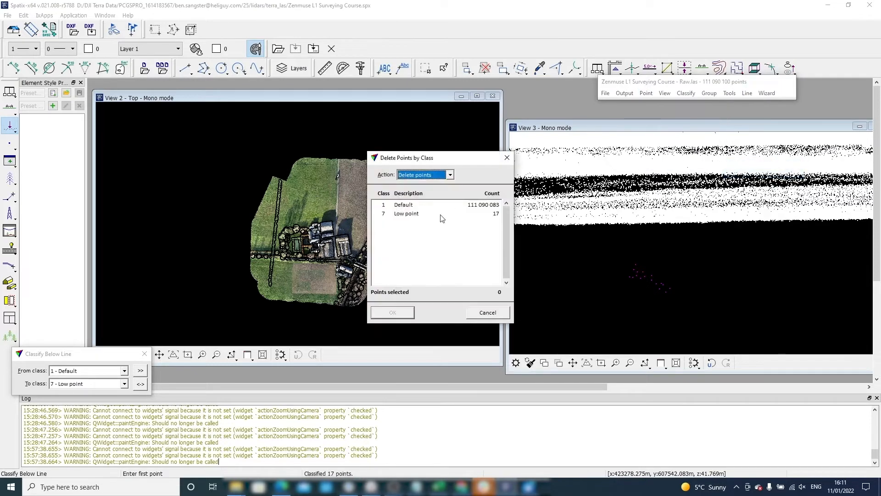
pyautogui.click(440, 214)
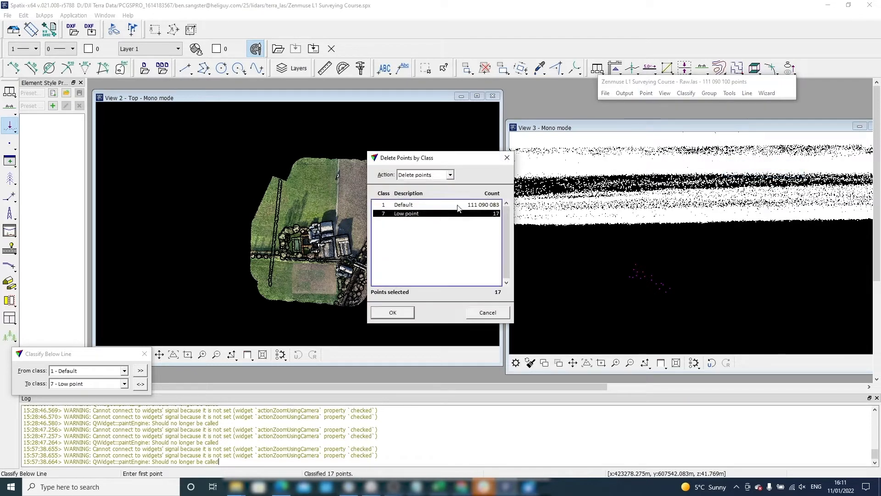
pyautogui.click(386, 317)
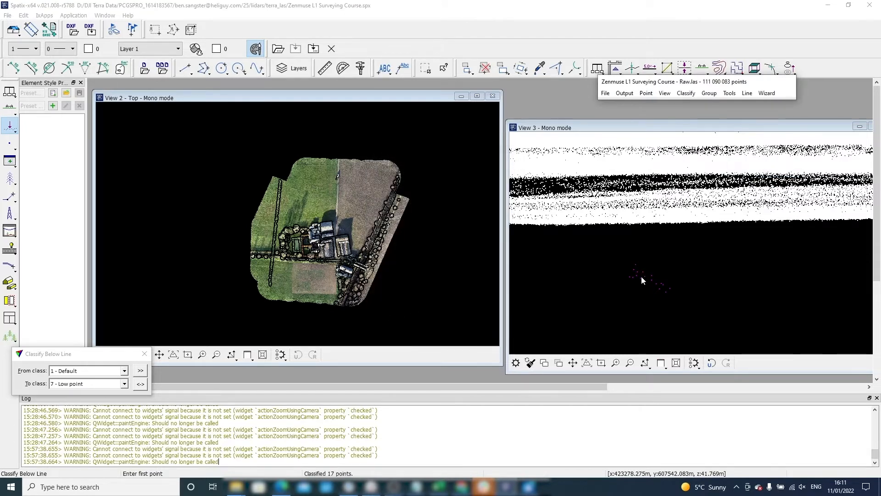
pyautogui.click(440, 251)
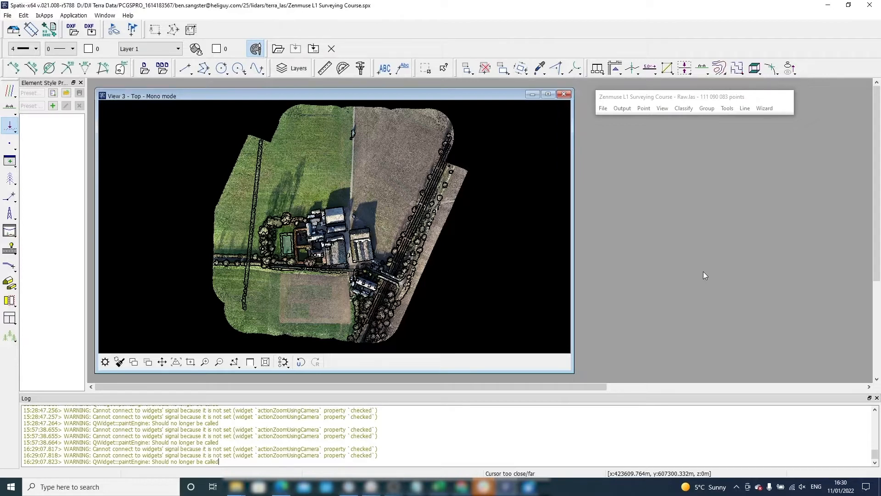
# Start the Process Drone Data wizard and leave only Split trajectory enabled among its processing steps.
pyautogui.click(764, 110)
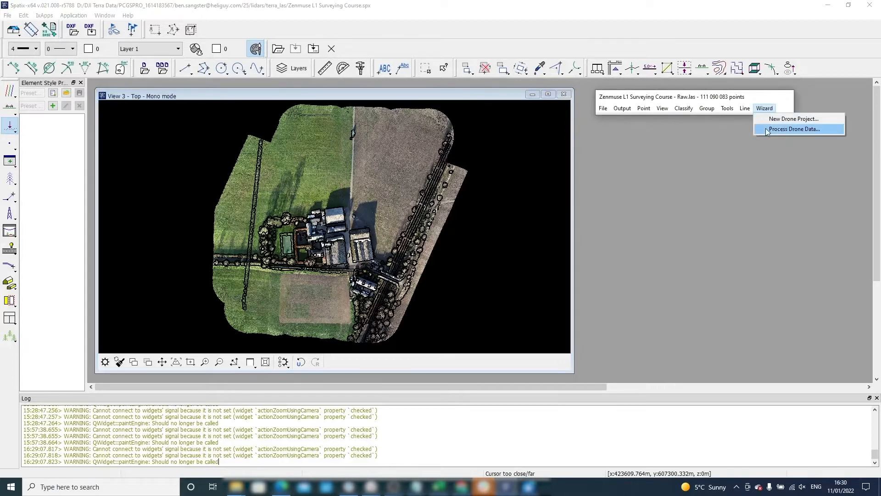
pyautogui.click(768, 130)
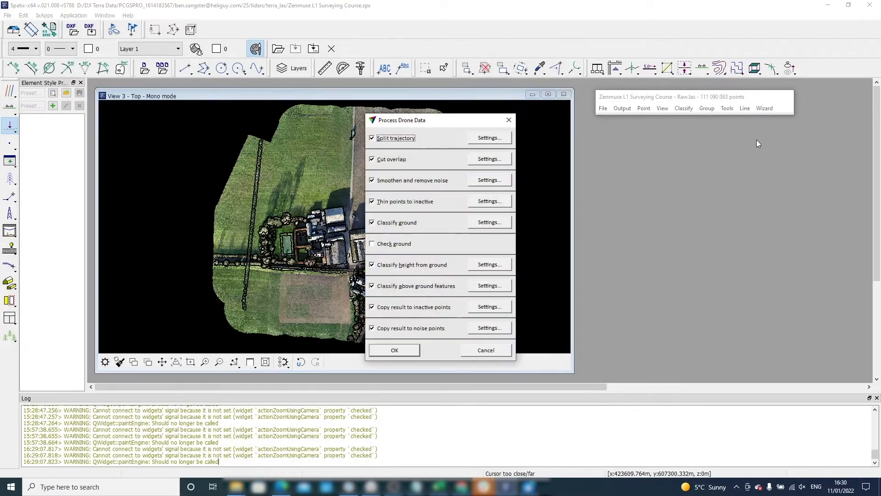
pyautogui.moveTo(438, 122); pyautogui.dragTo(436, 114)
pyautogui.click(369, 152)
pyautogui.click(369, 172)
pyautogui.click(369, 193)
pyautogui.click(370, 214)
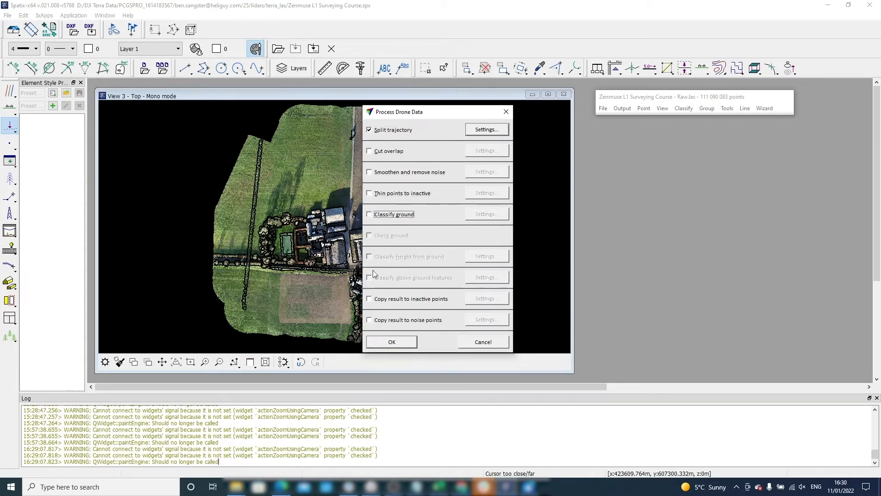
# Run the trajectory split, deleting parts with no laser points, splitting at sharp turns and deleting passes shorter than 100 m.
pyautogui.click(486, 129)
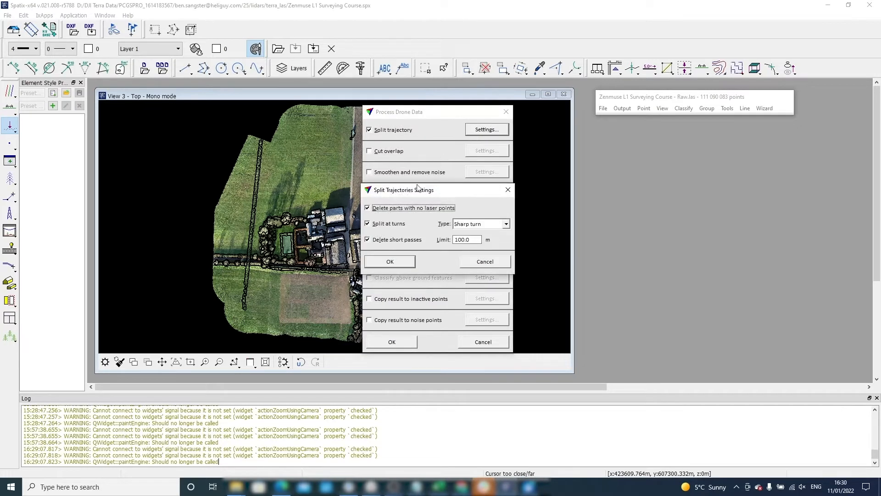
pyautogui.click(406, 263)
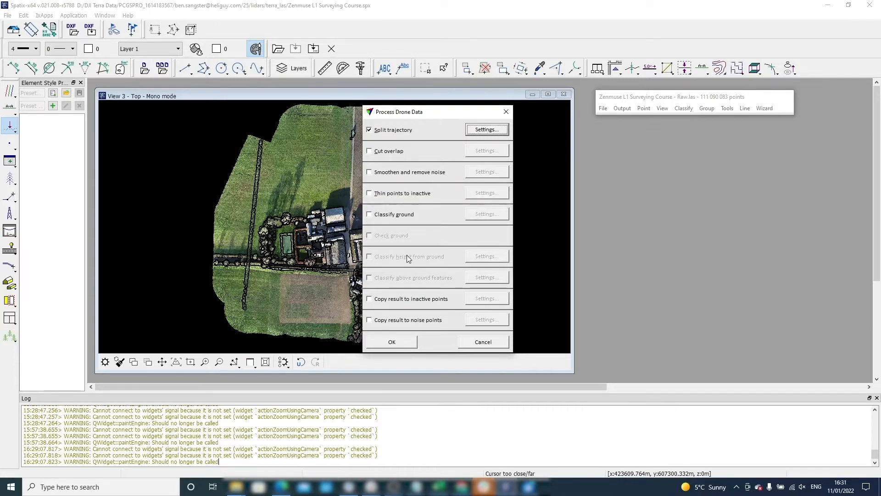
pyautogui.click(395, 344)
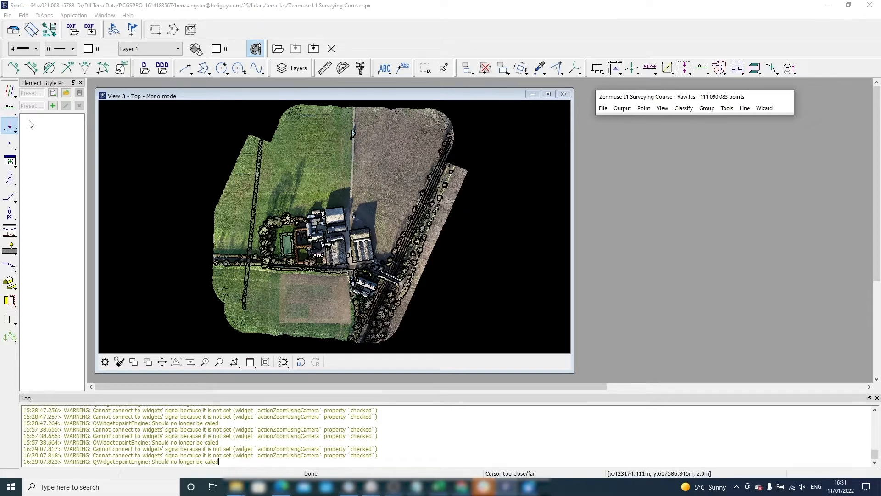
# Open the trajectory manager and set the active line weight to 4.
pyautogui.click(10, 92)
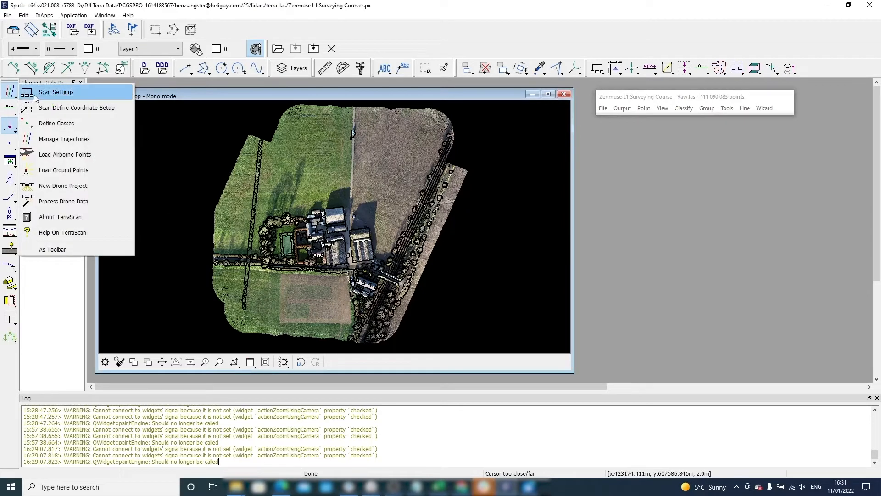
pyautogui.click(69, 139)
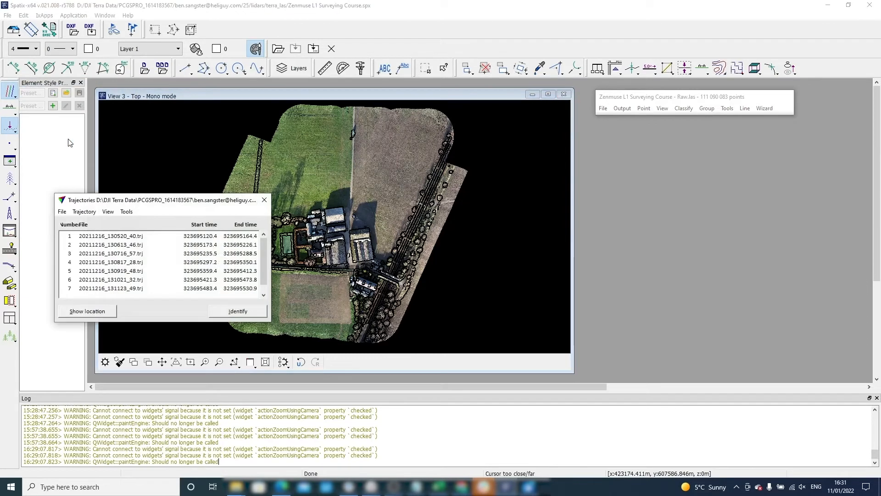
pyautogui.click(30, 50)
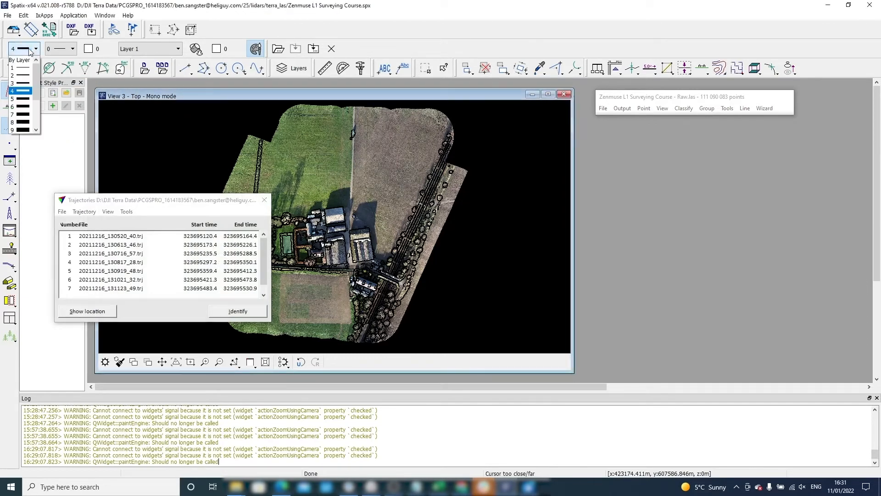
pyautogui.click(25, 91)
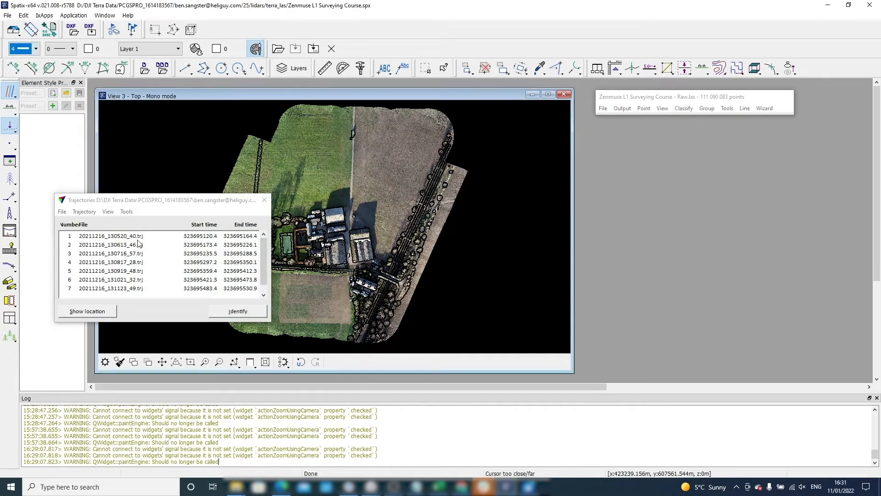
# Draw all trajectories into the design, coloured by trajectory number with positions thinned to 0.50 m, and move the trajectory list off the view.
pyautogui.click(127, 213)
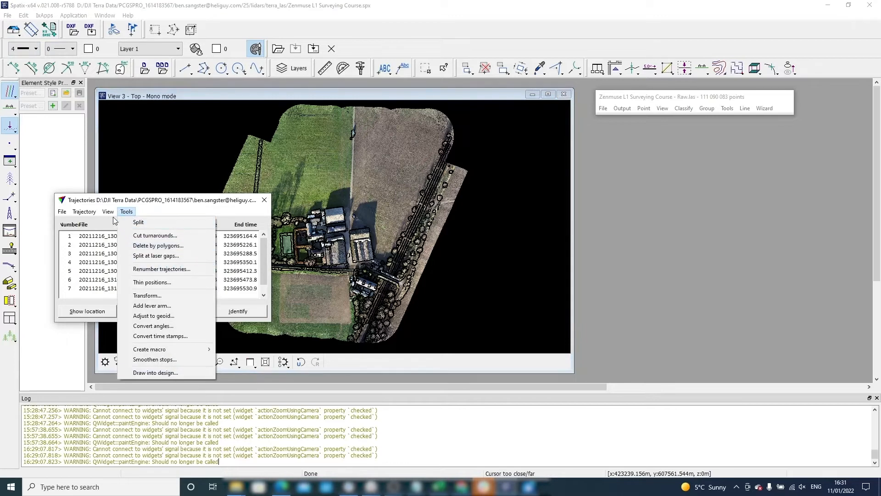
pyautogui.click(156, 372)
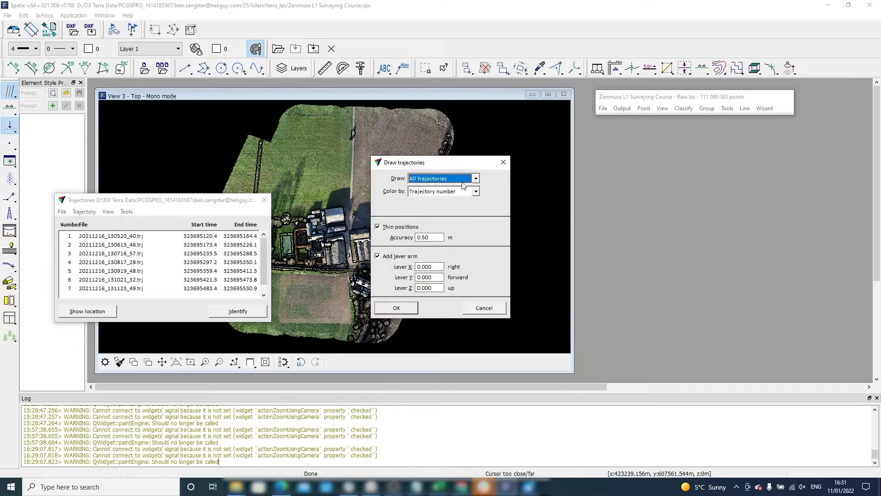
pyautogui.click(477, 191)
pyautogui.click(476, 190)
pyautogui.click(476, 178)
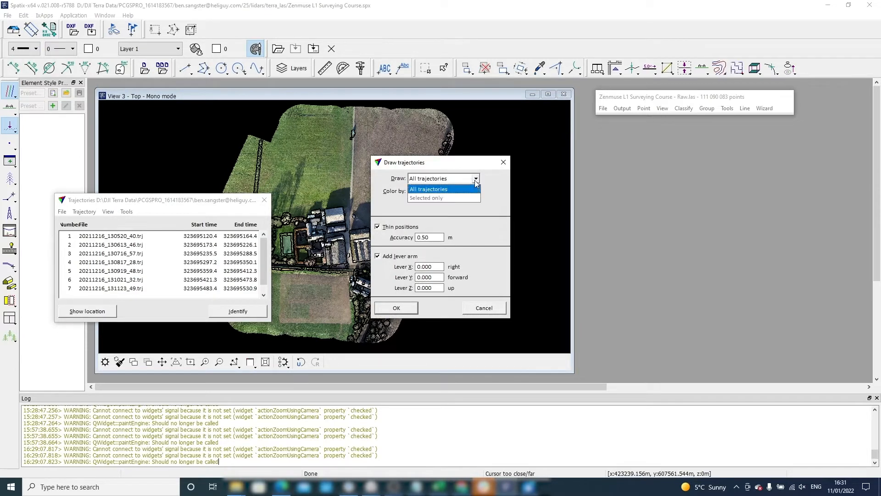
pyautogui.click(476, 179)
pyautogui.click(398, 308)
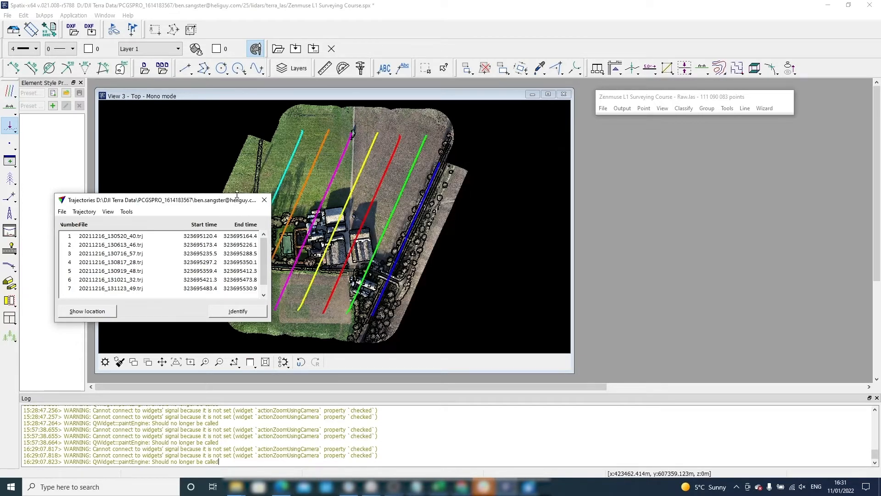
pyautogui.moveTo(236, 200); pyautogui.dragTo(765, 217)
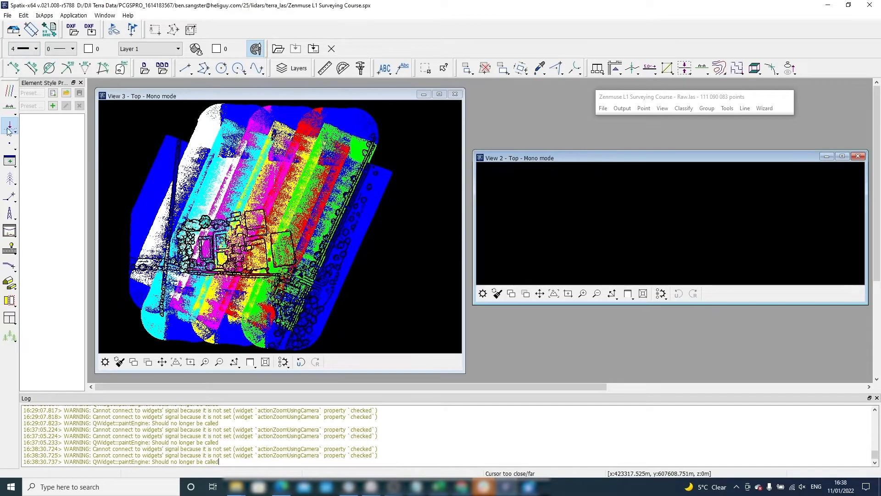
# Draw a vertical section with a fixed depth of 0.100 m across the coloured flight lines in View 3, applied to View 2.
pyautogui.click(9, 131)
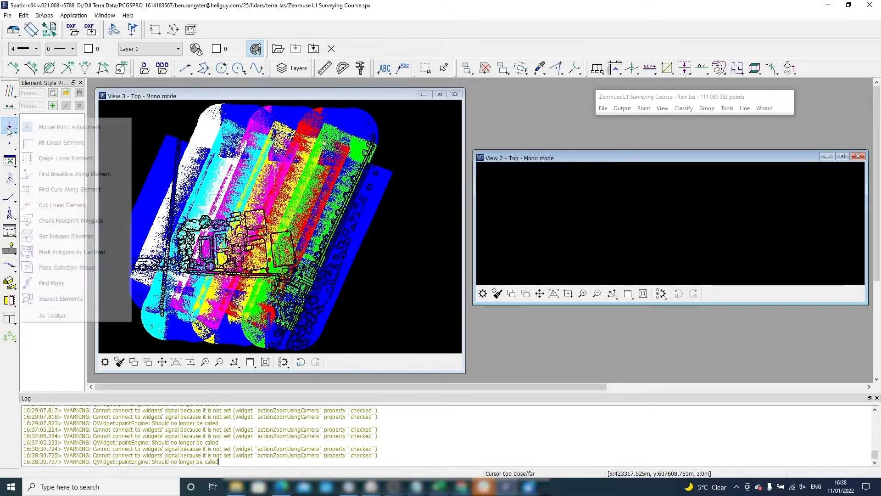
pyautogui.click(9, 111)
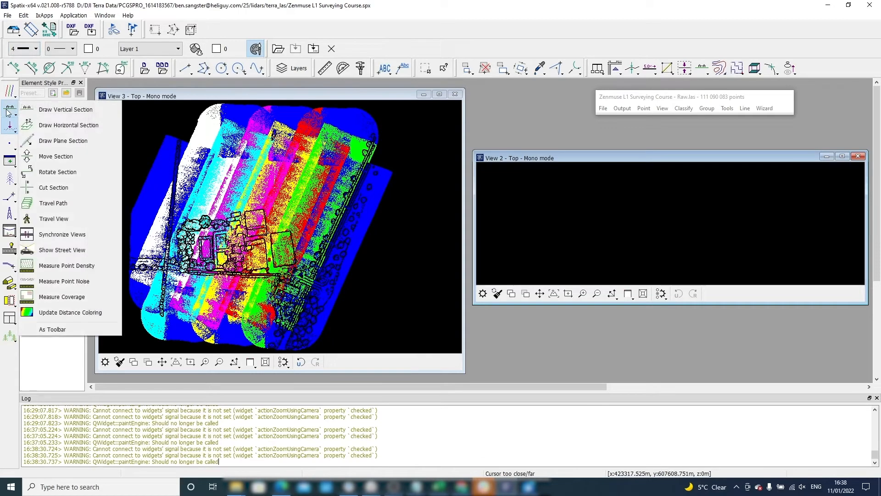
pyautogui.click(44, 111)
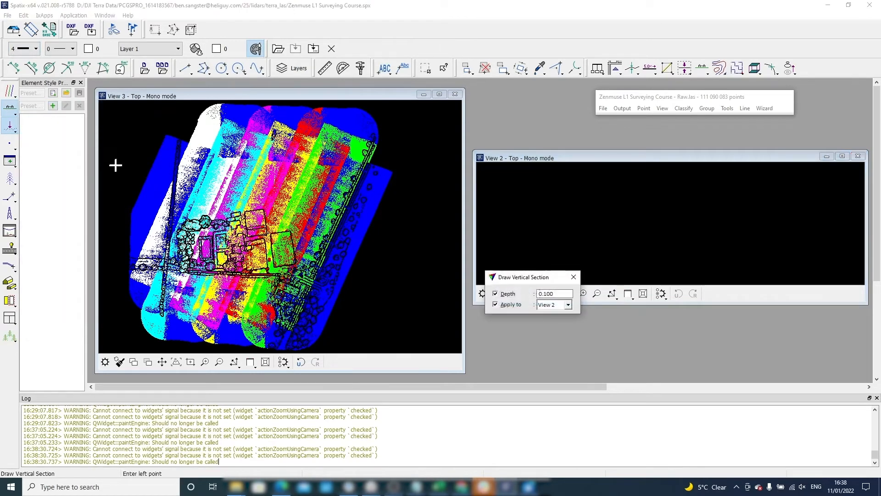
pyautogui.click(496, 295)
pyautogui.moveTo(525, 279); pyautogui.dragTo(521, 320)
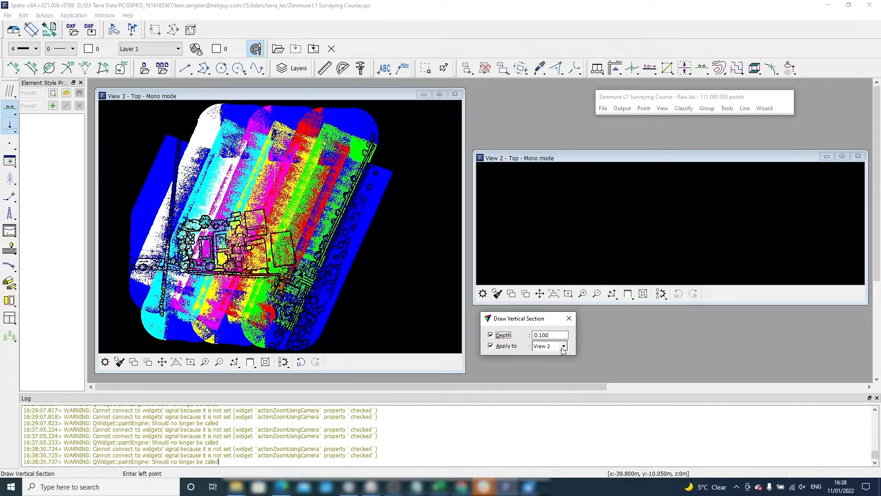
pyautogui.click(156, 204)
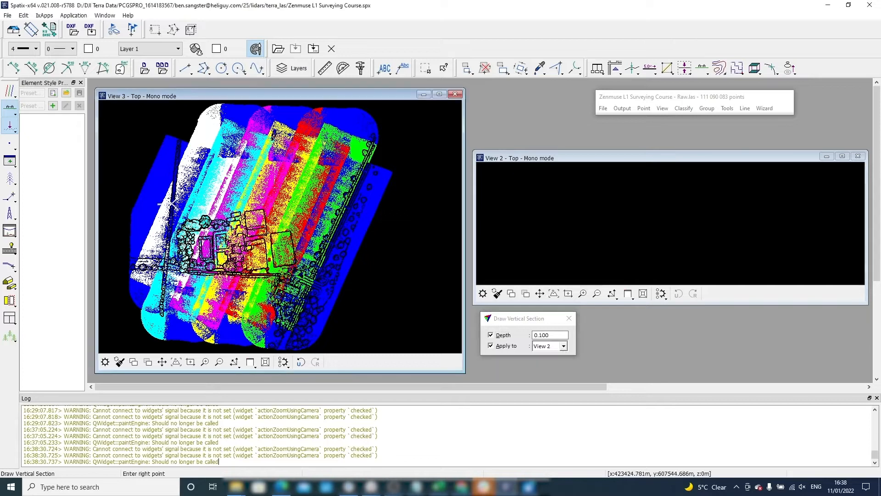
pyautogui.click(364, 209)
# Examine how closely the points of neighbouring flight lines match along the section in View 2.
pyautogui.scroll(6, 724, 241)
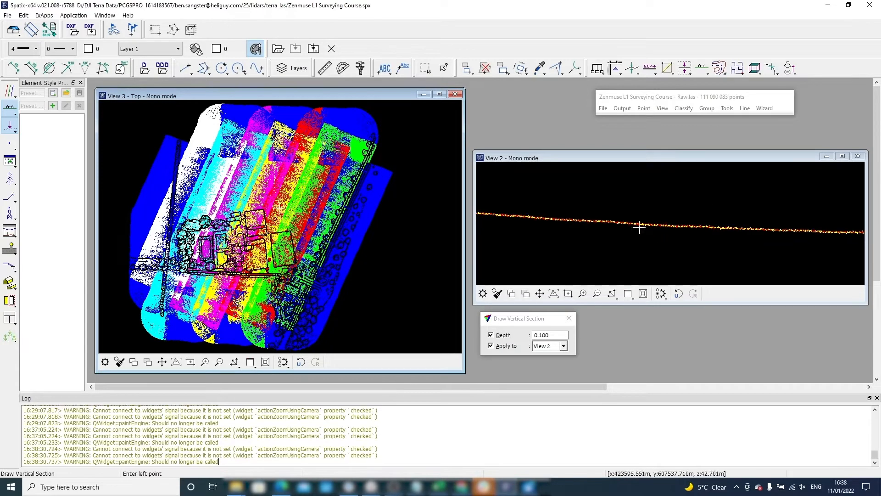
pyautogui.scroll(2, 628, 223)
pyautogui.scroll(2, 616, 218)
pyautogui.moveTo(604, 233); pyautogui.dragTo(748, 229, button='middle')
pyautogui.moveTo(582, 219); pyautogui.dragTo(763, 238, button='middle')
pyautogui.scroll(-1, 677, 231)
pyautogui.moveTo(596, 223); pyautogui.dragTo(697, 222, button='middle')
pyautogui.scroll(2, 643, 212)
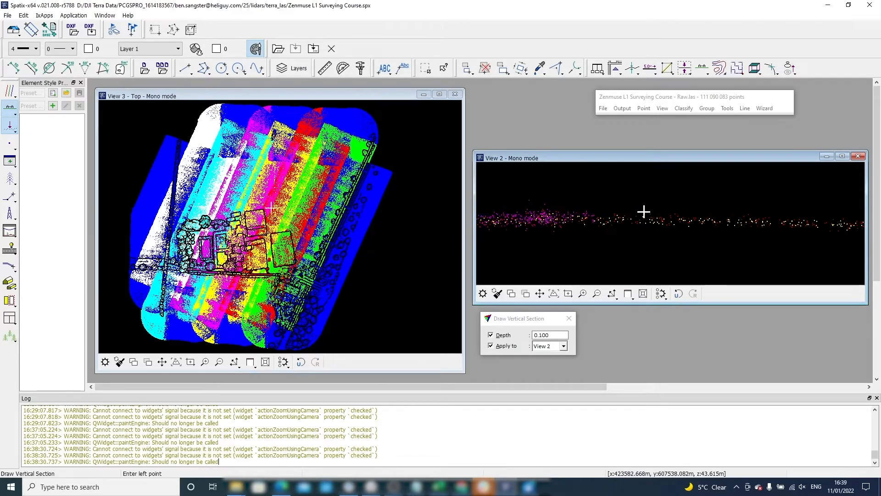
pyautogui.scroll(-2, 648, 216)
pyautogui.moveTo(580, 222); pyautogui.dragTo(616, 210, button='middle')
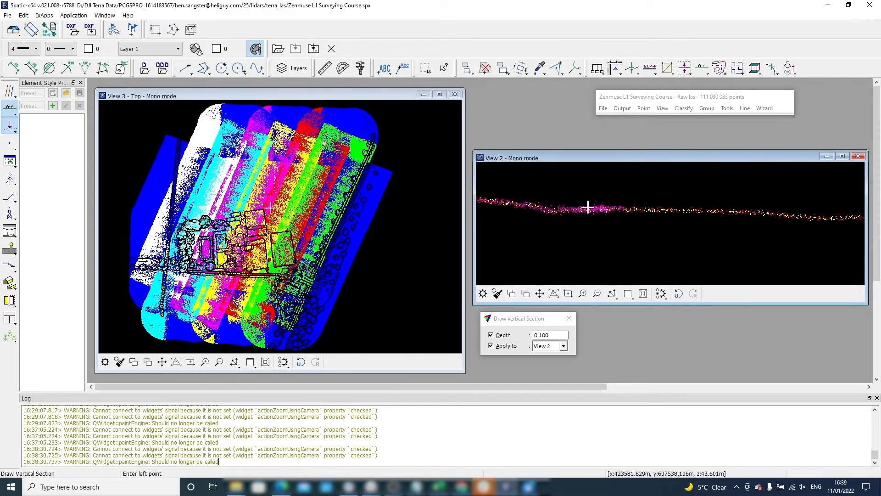
# Set the display mode of View 3 to colour the points by line and apply it.
pyautogui.click(662, 109)
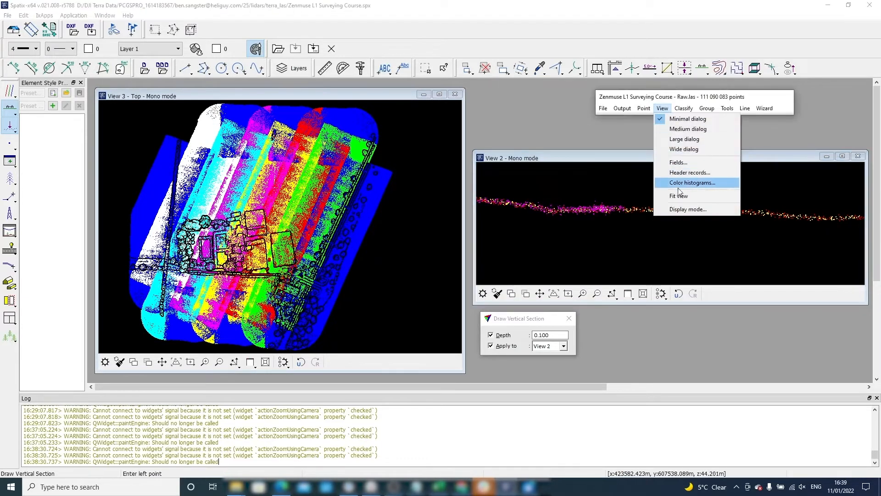
pyautogui.click(684, 209)
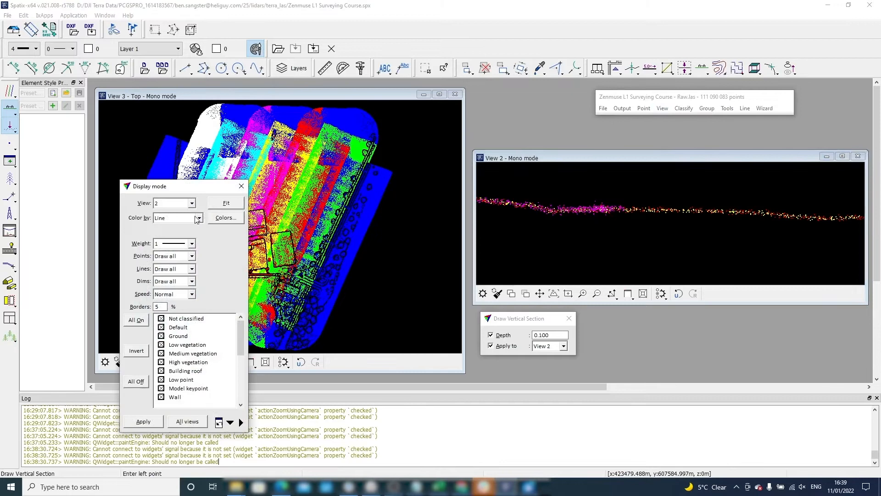
pyautogui.click(199, 218)
pyautogui.click(198, 219)
pyautogui.click(191, 203)
pyautogui.click(186, 231)
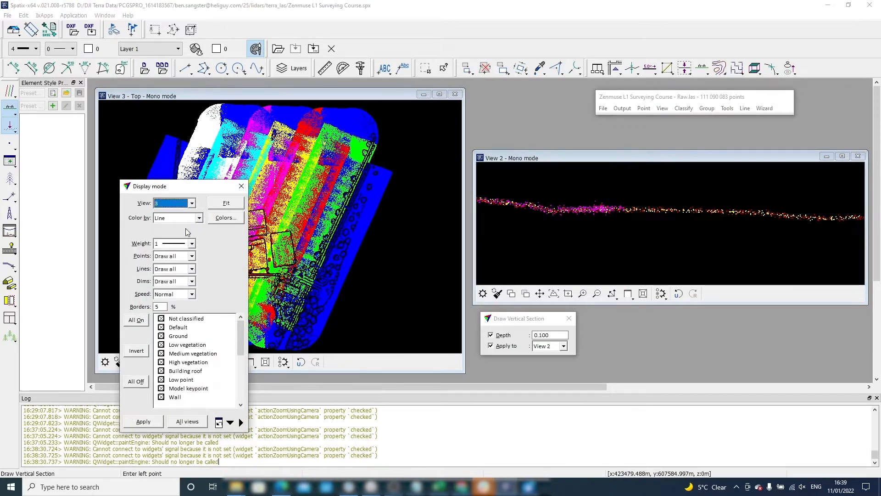
pyautogui.click(199, 219)
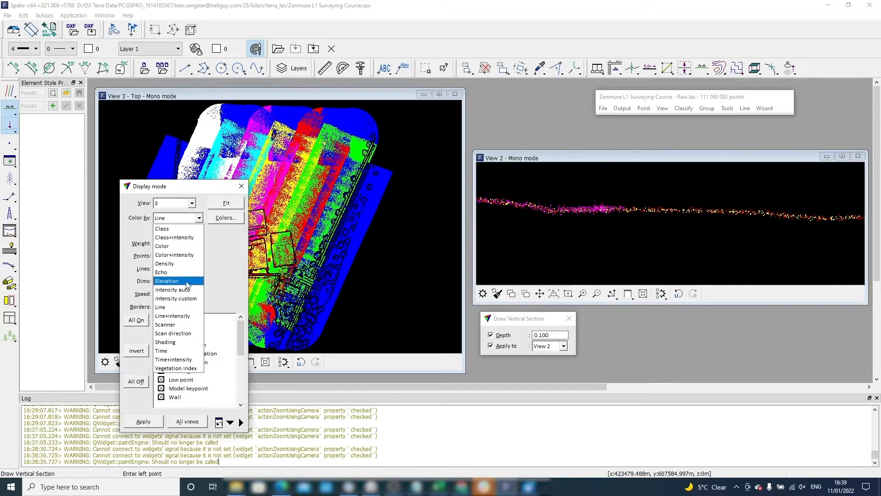
pyautogui.click(187, 306)
pyautogui.click(145, 426)
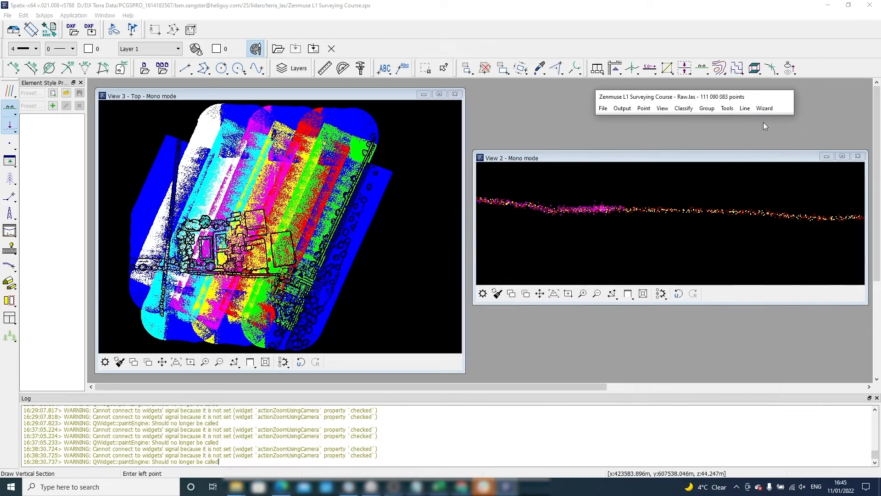
# Run Process Drone Data with only Cut overlap enabled, deleting points with no matching trajectory and points from overlapping passes.
pyautogui.click(765, 109)
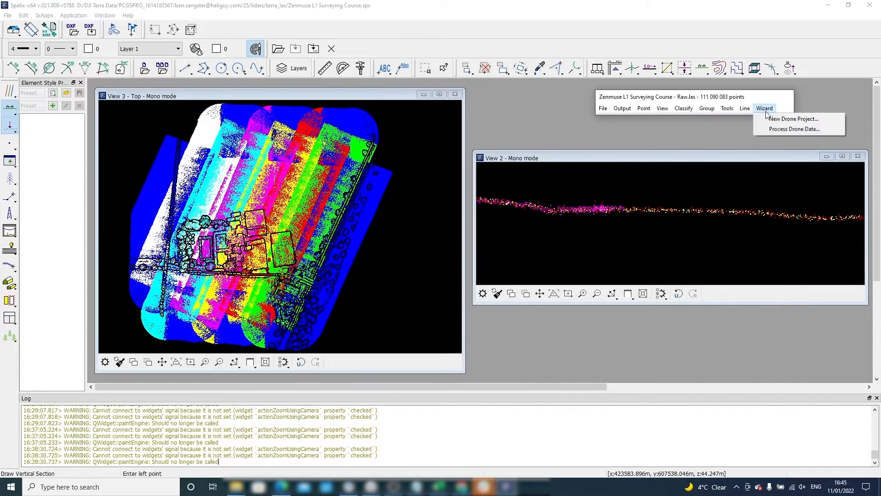
pyautogui.click(765, 128)
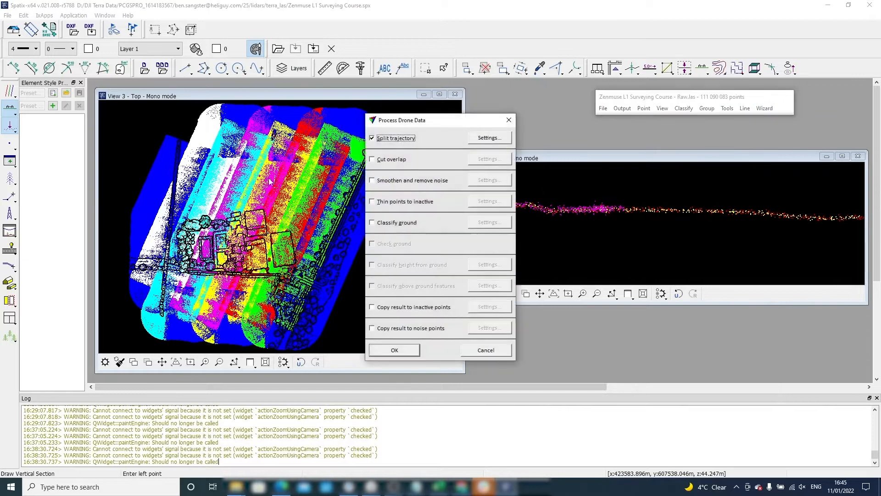
pyautogui.click(371, 139)
pyautogui.click(372, 159)
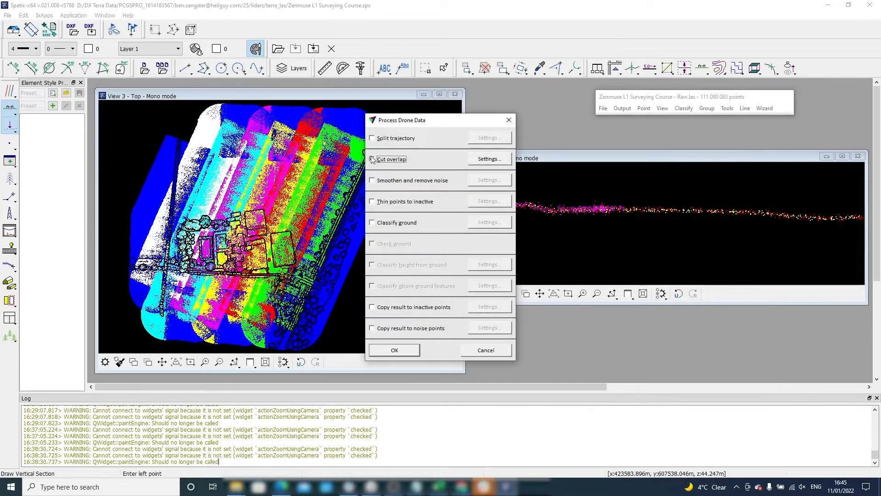
pyautogui.click(494, 160)
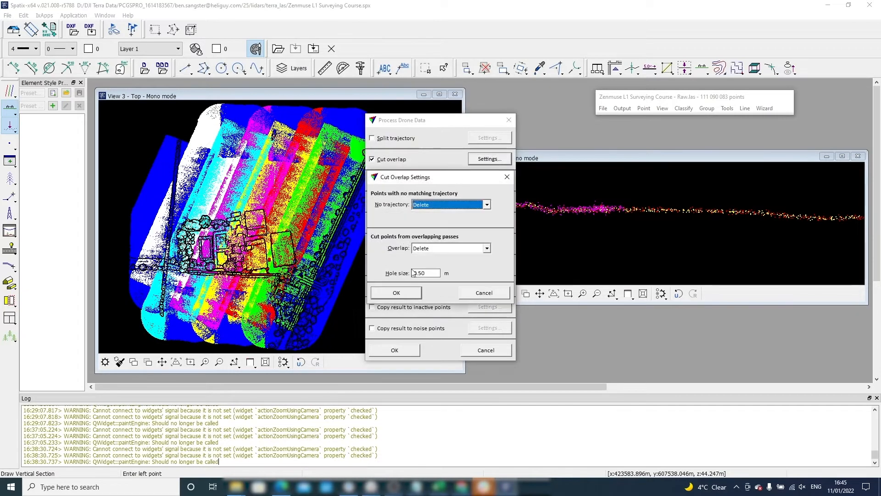
pyautogui.click(409, 291)
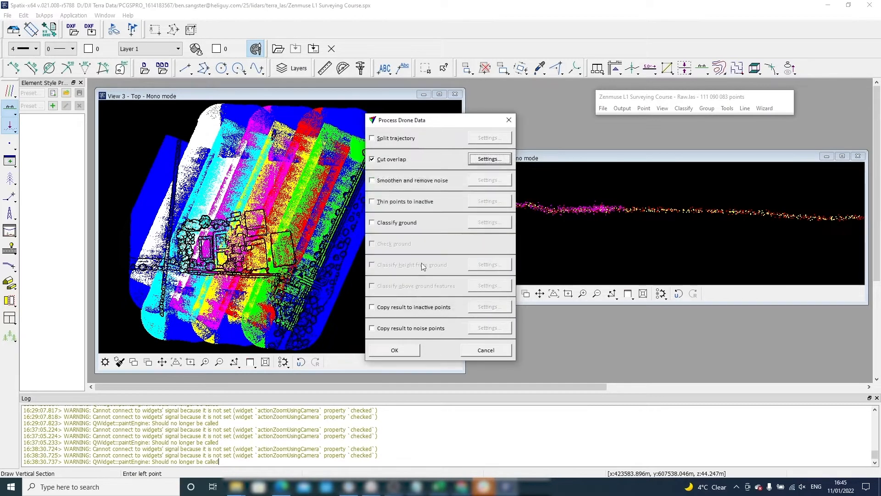
pyautogui.click(394, 350)
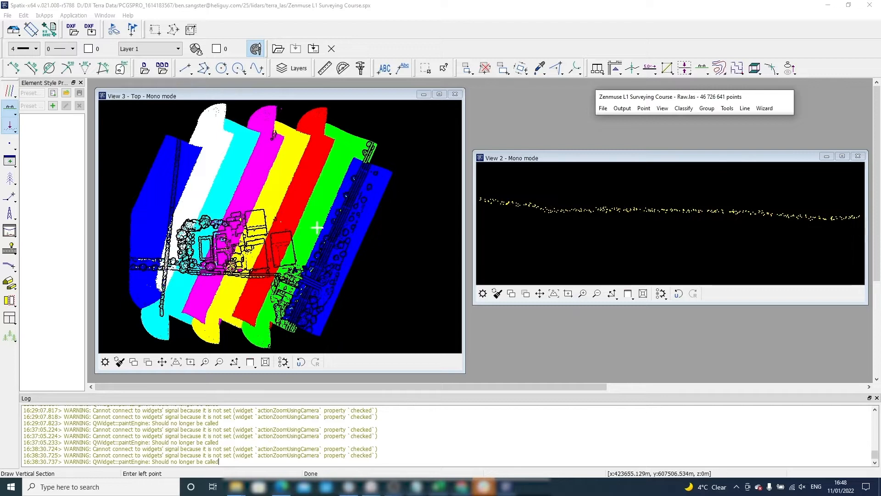
# Examine the cut flight lines in View 3 and the transitions between neighbouring lines along the section in View 2.
pyautogui.moveTo(247, 218); pyautogui.dragTo(246, 217, button='middle')
pyautogui.scroll(5, 247, 218)
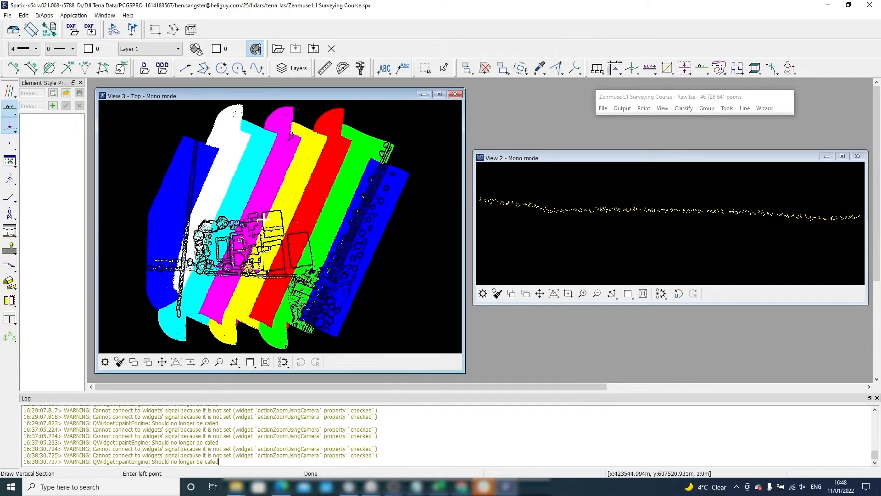
pyautogui.scroll(-1, 271, 212)
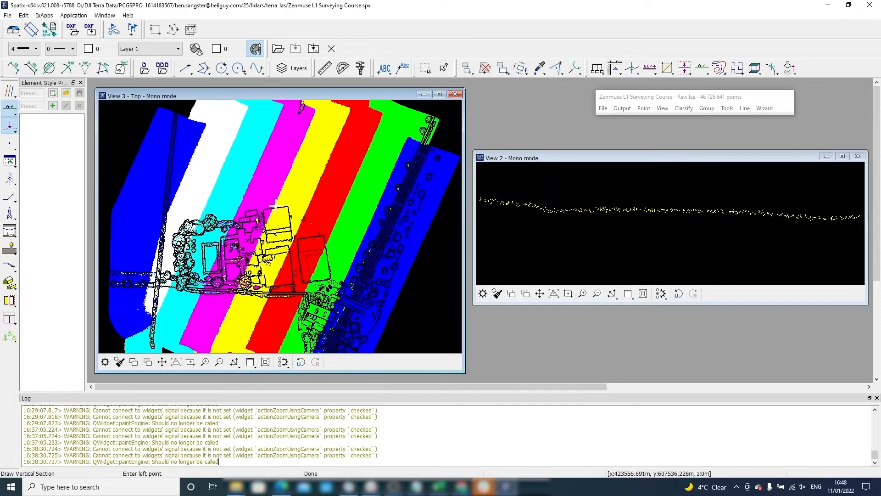
pyautogui.scroll(-2, 298, 204)
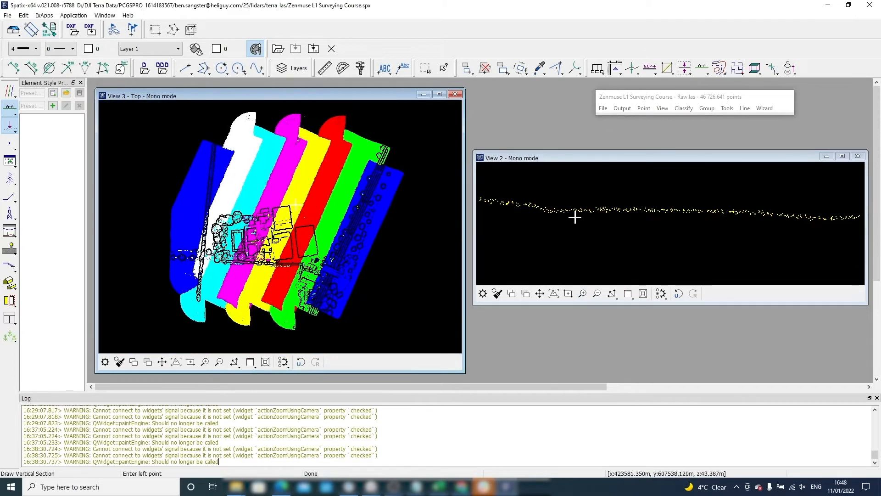
pyautogui.scroll(5, 736, 222)
pyautogui.scroll(-5, 692, 206)
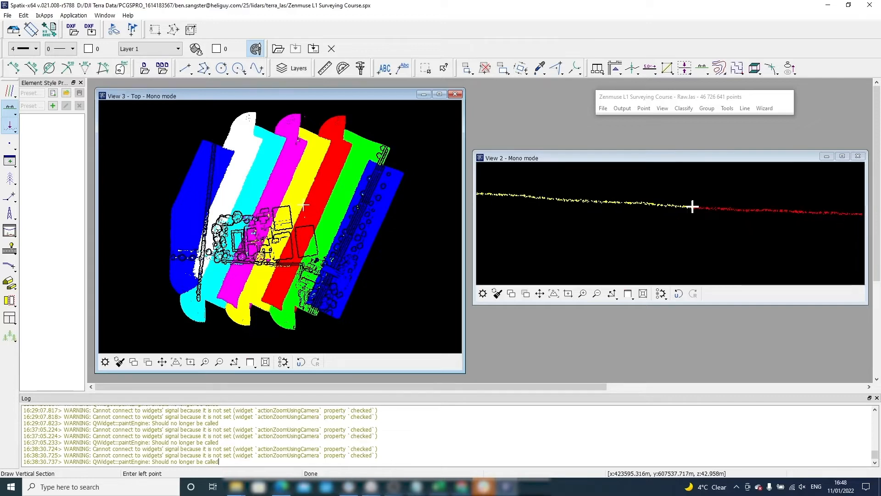
pyautogui.scroll(3, 615, 195)
pyautogui.scroll(-3, 628, 191)
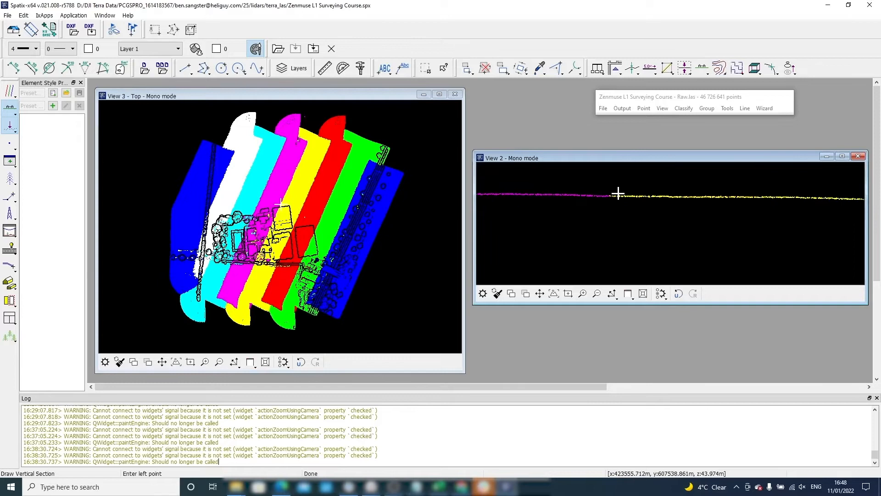
# Show the point cloud statistics and review the point counts and elevation ranges per class.
pyautogui.click(728, 109)
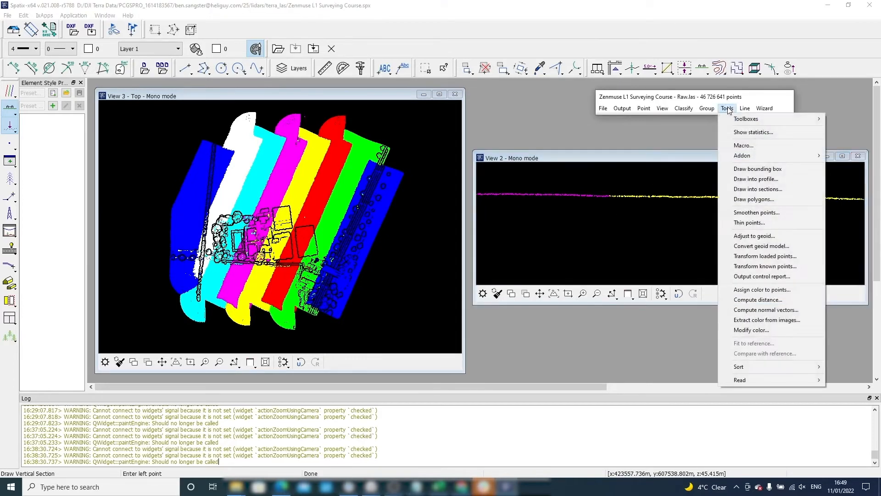
pyautogui.click(752, 132)
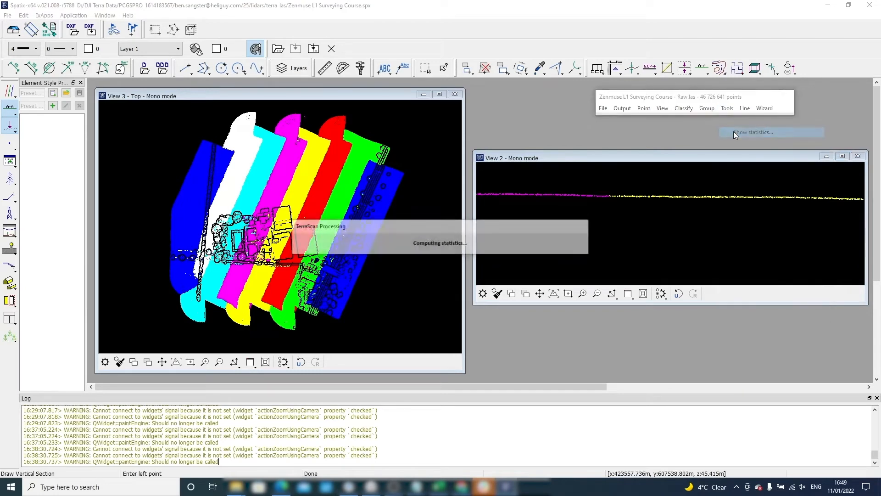
pyautogui.scroll(-4, 490, 252)
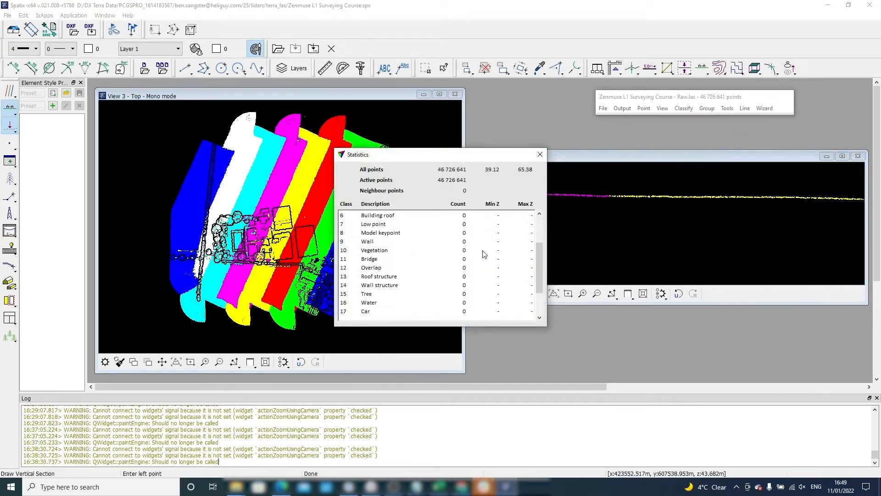
pyautogui.scroll(3, 484, 255)
pyautogui.scroll(1, 484, 255)
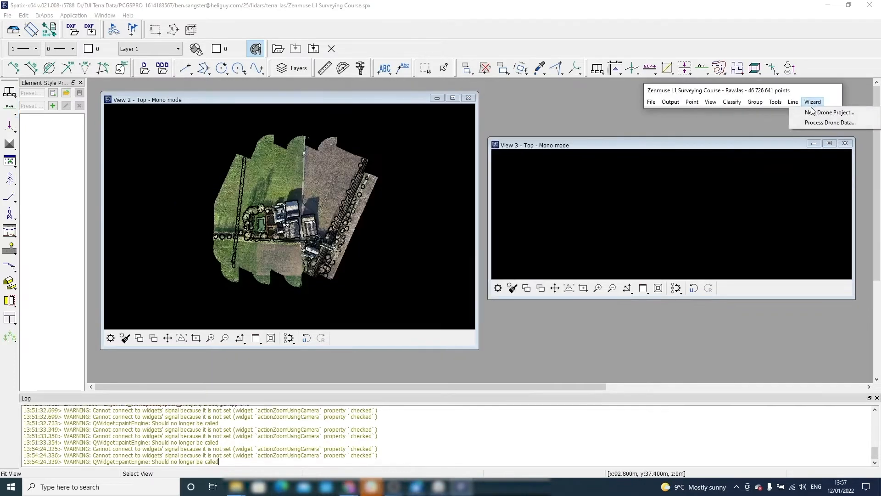
# Run Smoothen and remove noise on non-vegetation only, with vegetation limit 0.05, temporary classes 20 and 21, and noise class 22.
pyautogui.click(811, 123)
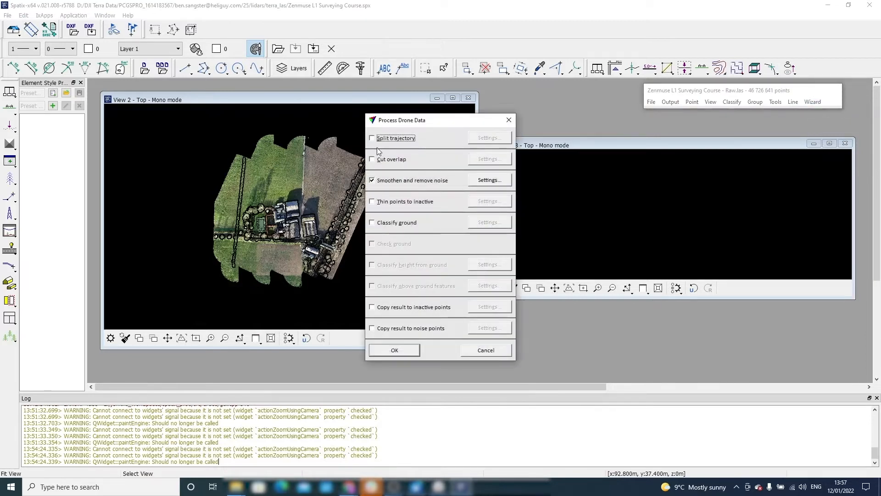
pyautogui.click(485, 182)
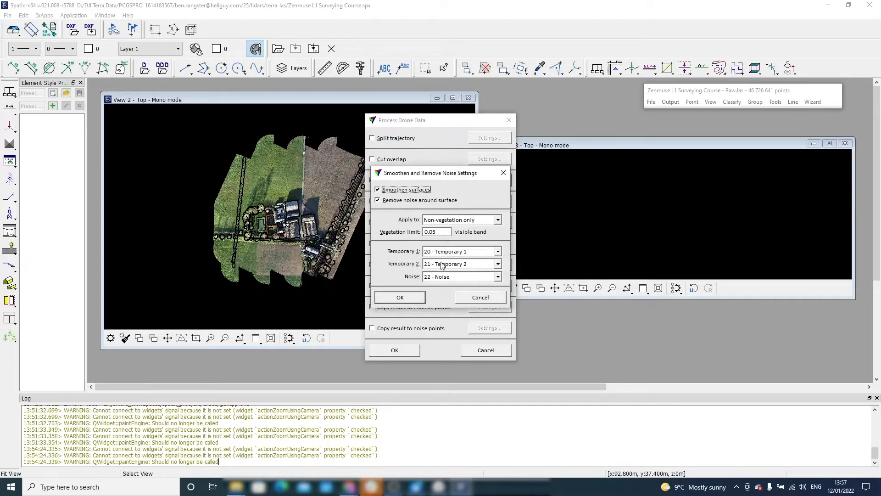
pyautogui.click(419, 298)
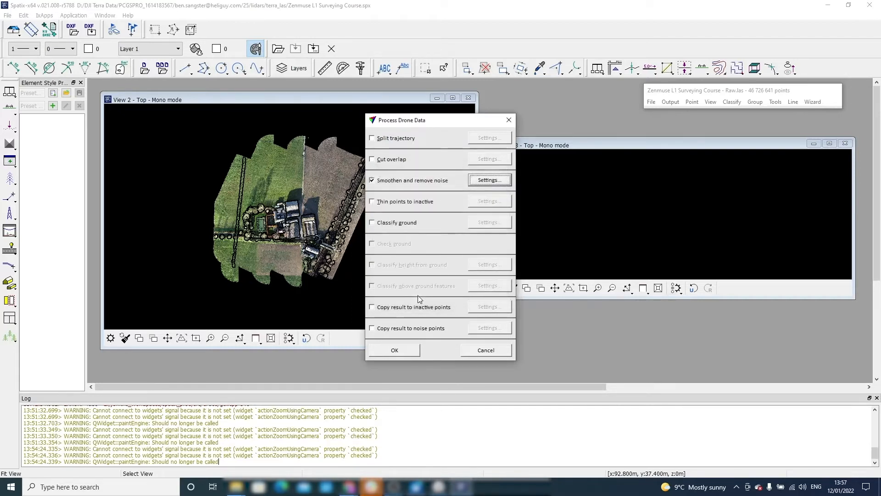
pyautogui.click(395, 350)
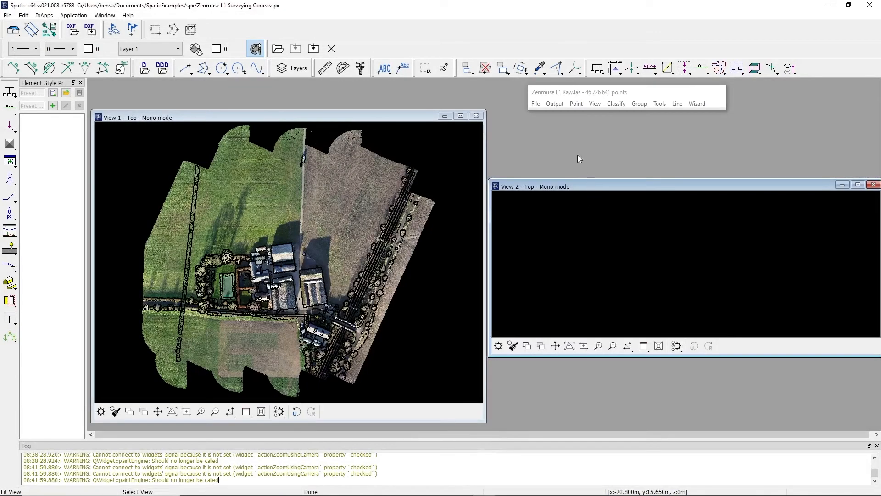
# Open the deletion of points by class and select class 22 Noise with the Delete points action.
pyautogui.click(576, 104)
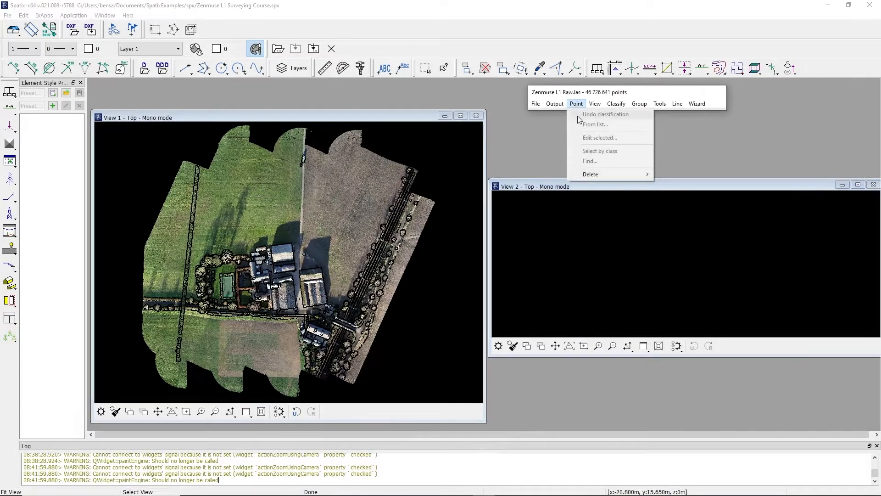
pyautogui.moveTo(626, 175)
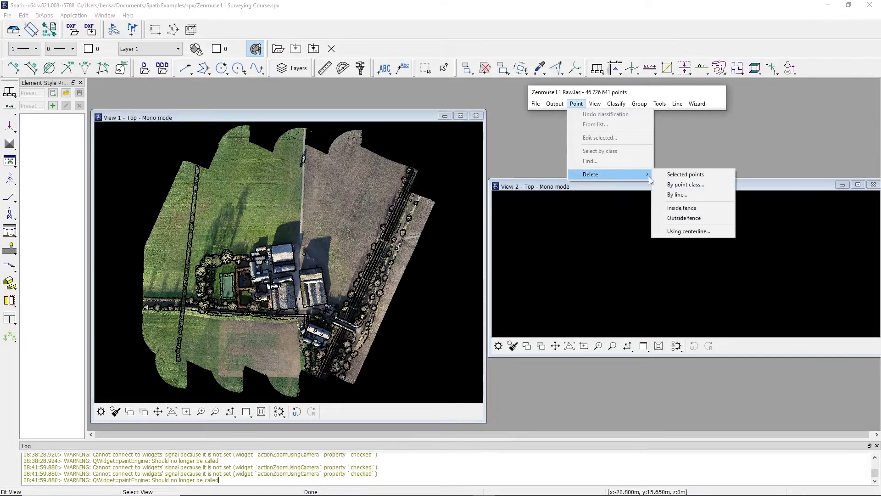
pyautogui.click(671, 185)
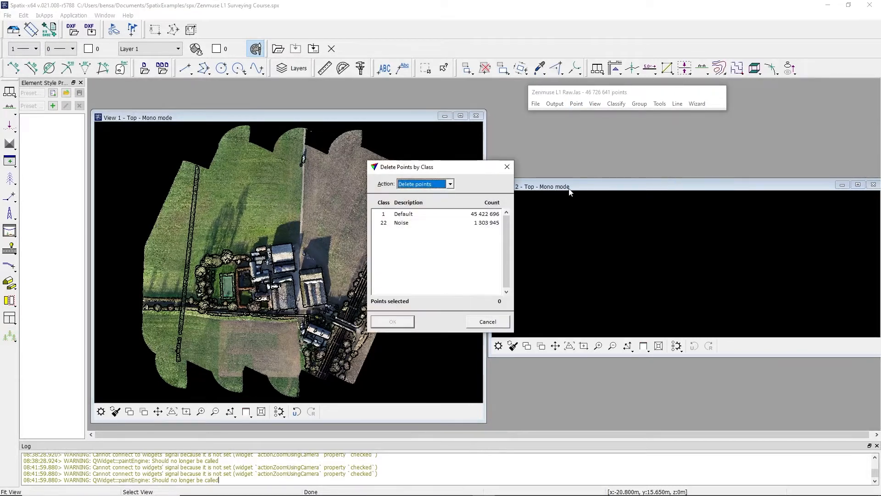
pyautogui.click(477, 223)
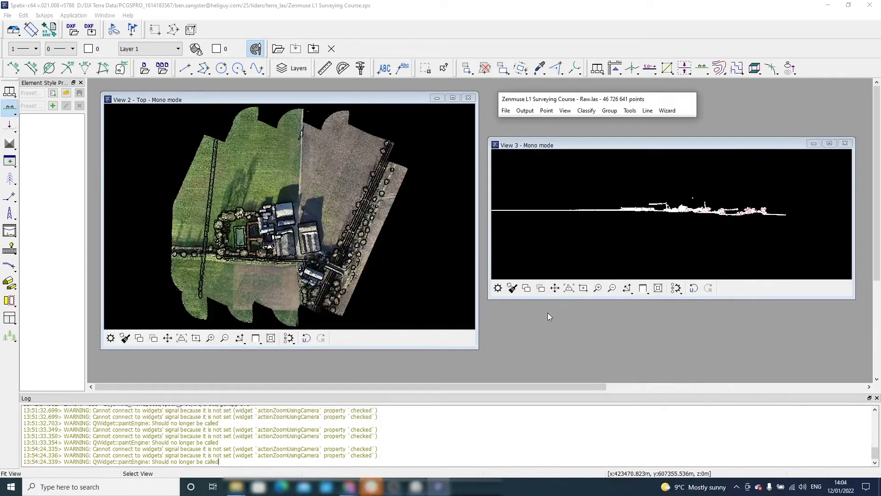
# Colour the points in View 2 by class and inspect where the noise points lie across the site.
pyautogui.click(565, 111)
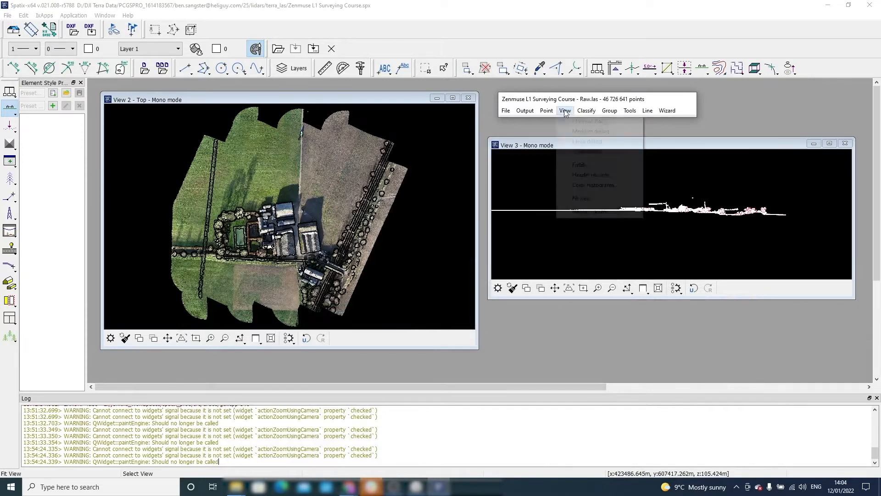
pyautogui.click(571, 212)
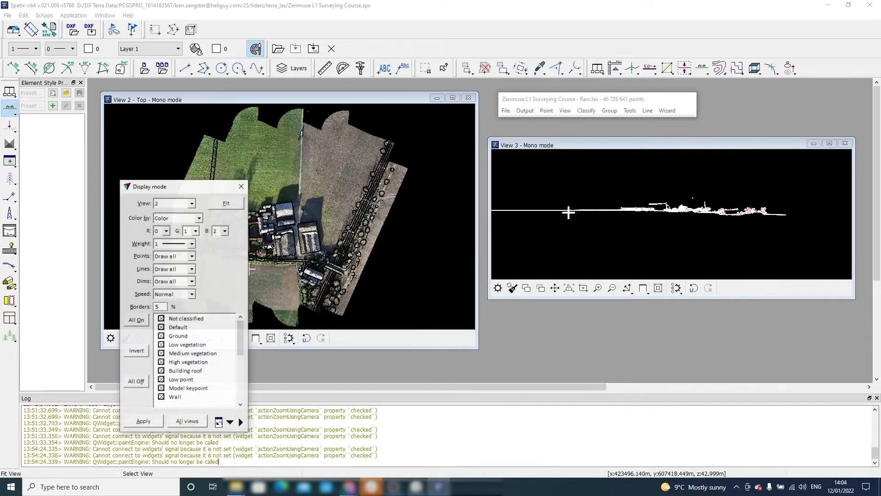
pyautogui.click(199, 218)
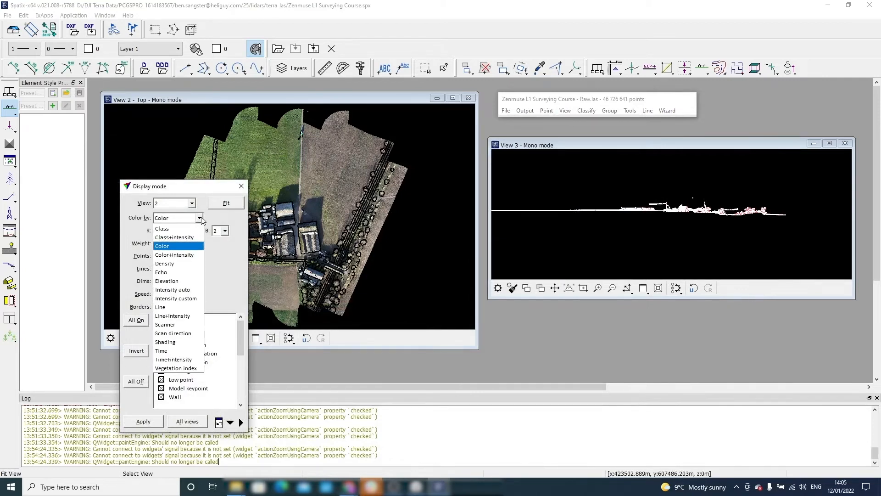
pyautogui.click(186, 229)
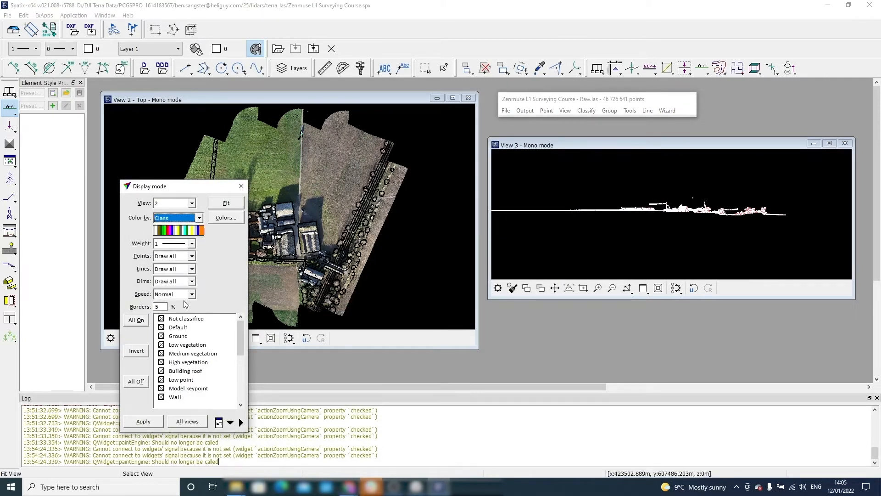
pyautogui.click(143, 421)
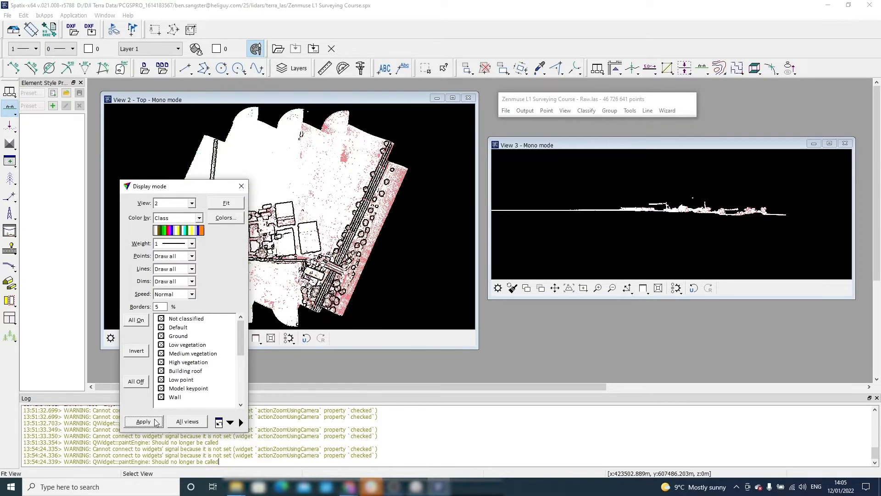
pyautogui.click(241, 186)
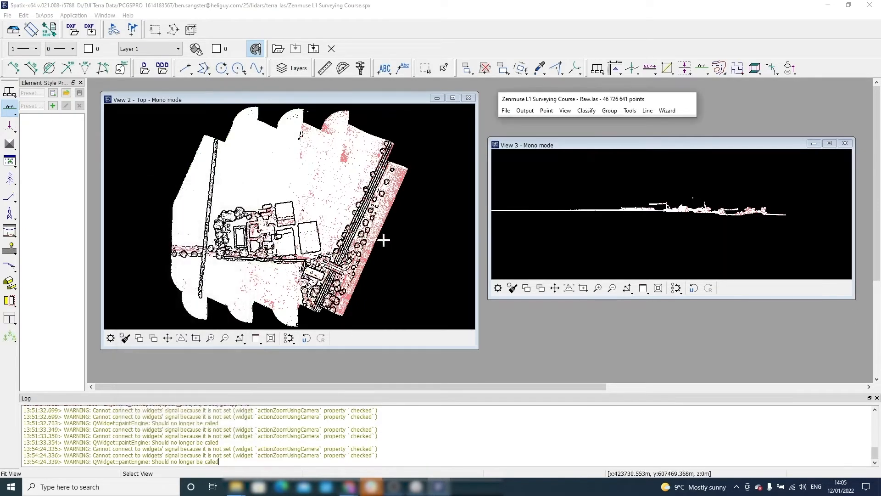
pyautogui.scroll(2, 404, 173)
pyautogui.scroll(1, 404, 172)
pyautogui.scroll(-4, 404, 173)
pyautogui.scroll(3, 372, 229)
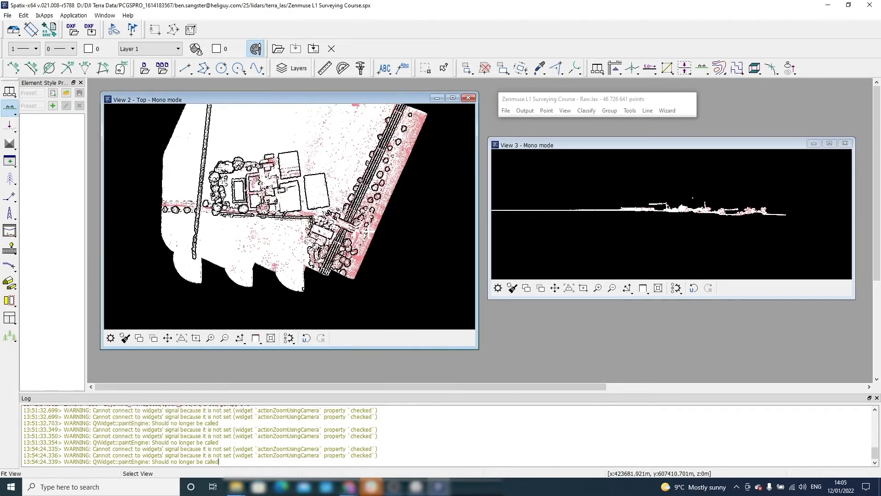
# In Process Drone Data, disable Smoothen and remove noise and enable Thin points to inactive and Classify ground.
pyautogui.scroll(-3, 371, 230)
pyautogui.moveTo(348, 232); pyautogui.dragTo(341, 244, button='middle')
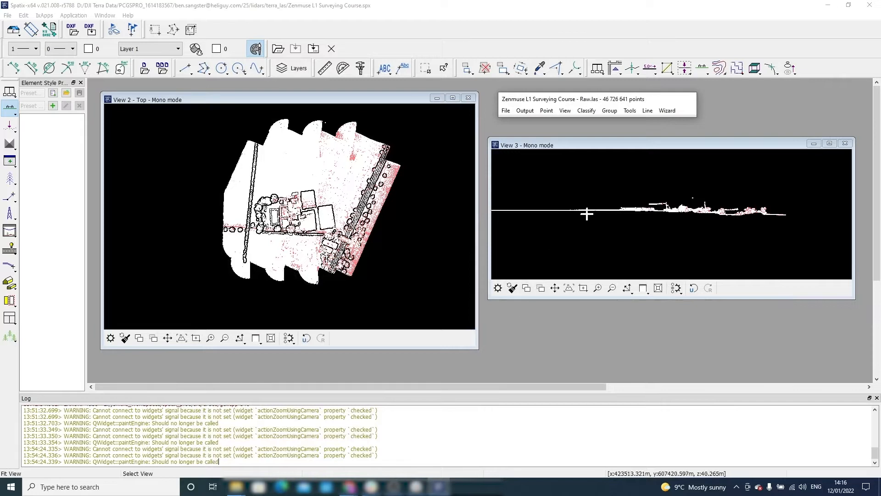
pyautogui.click(664, 112)
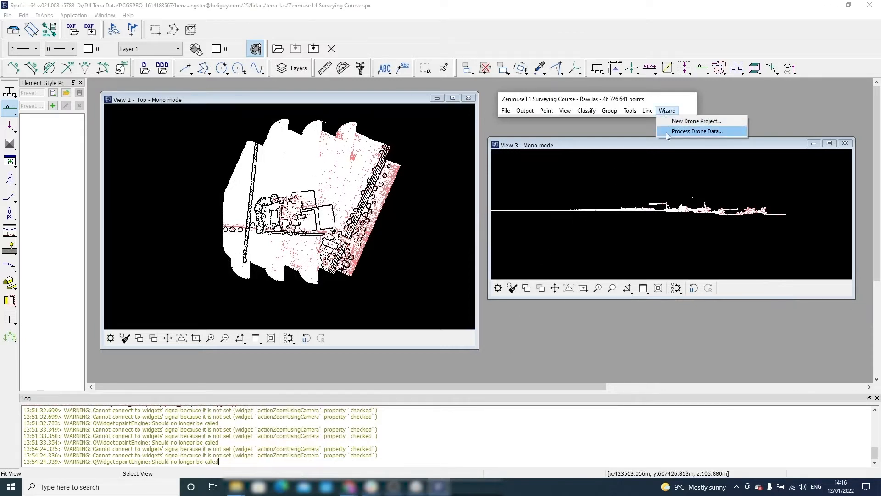
pyautogui.click(671, 131)
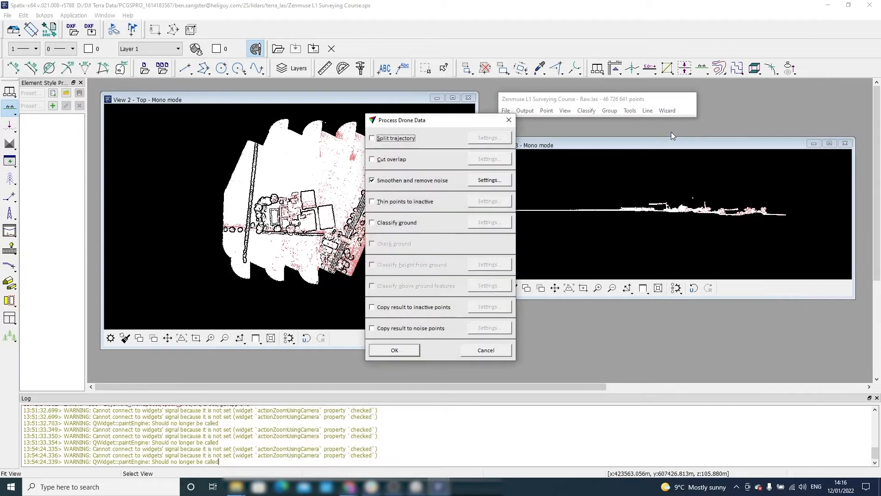
pyautogui.click(372, 181)
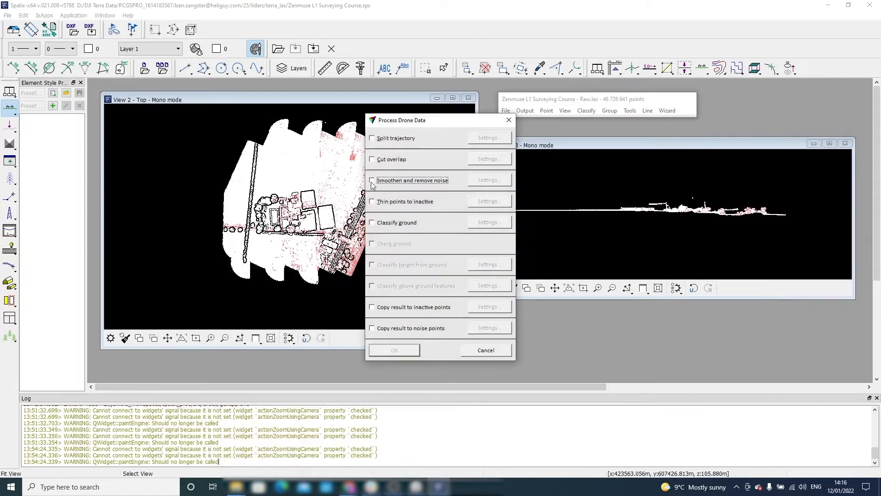
pyautogui.click(371, 201)
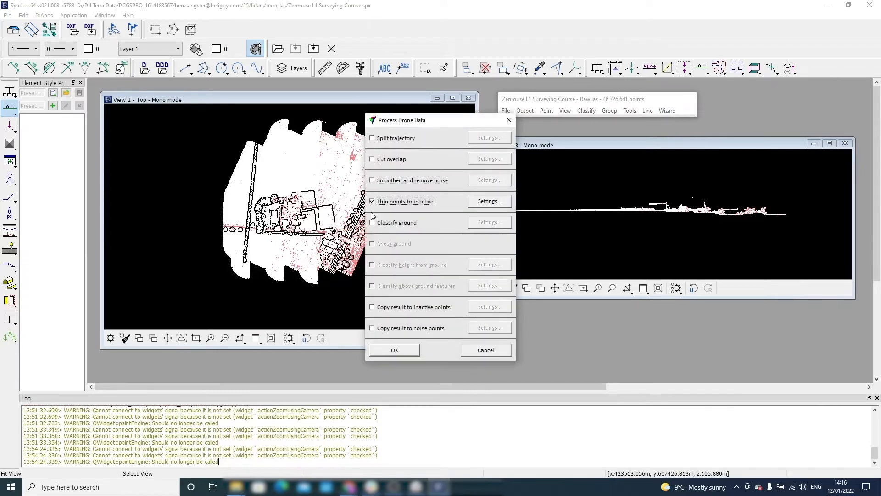
pyautogui.click(372, 223)
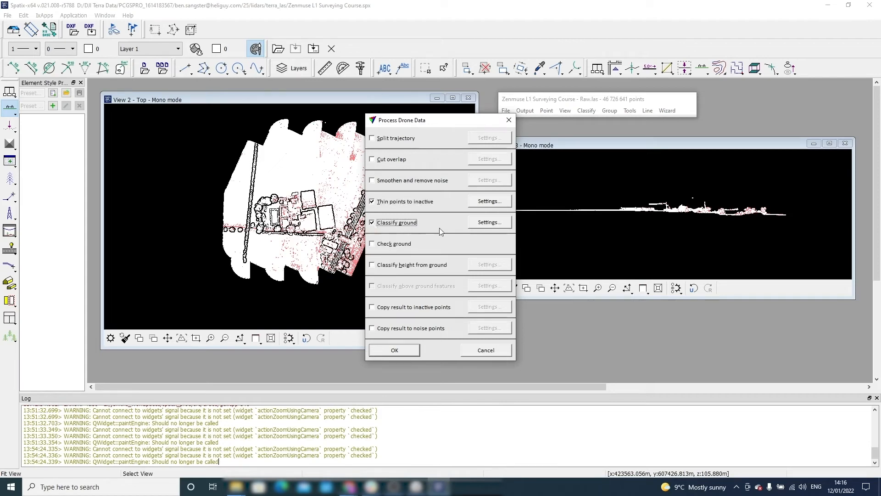
# Thin to class 19 - Inactive at 0.100 m spacing, set the ground's initial point spacing to 40 m, and run the processing.
pyautogui.click(500, 202)
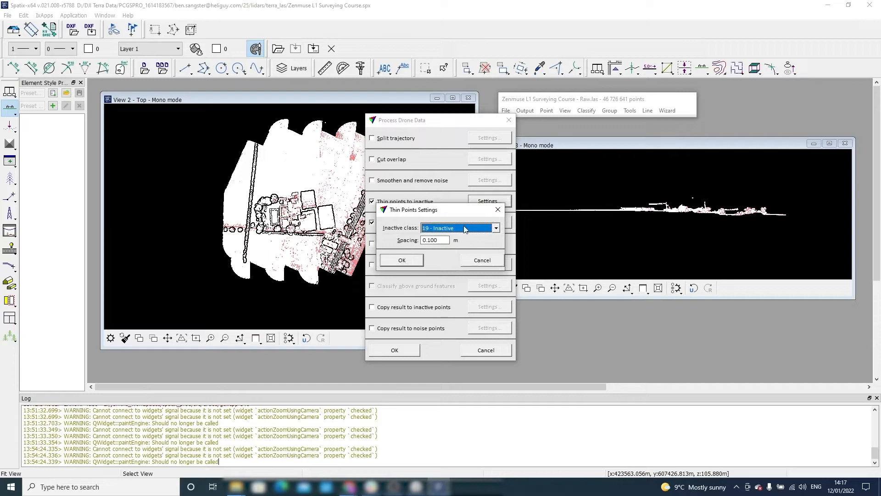
pyautogui.click(413, 262)
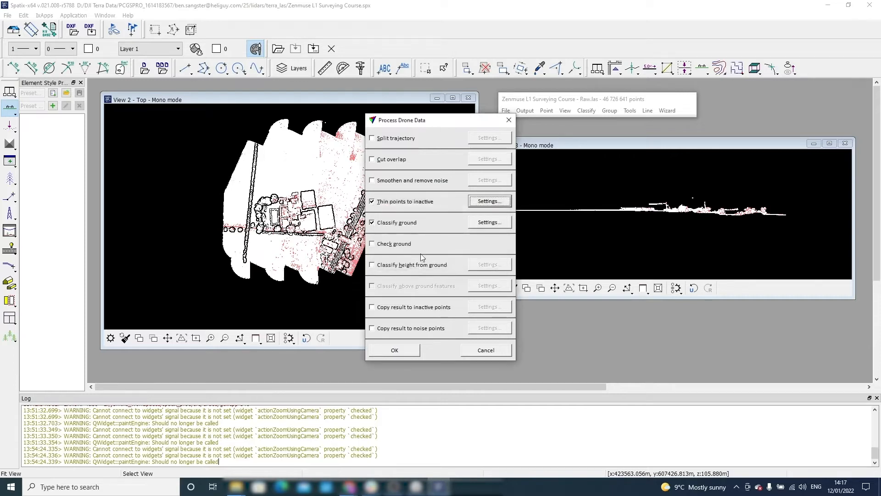
pyautogui.click(480, 223)
pyautogui.write('40')
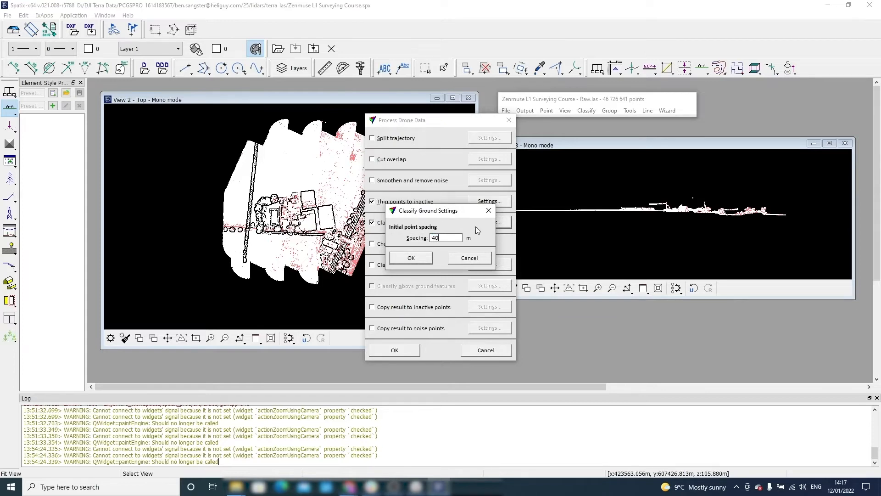
pyautogui.click(412, 260)
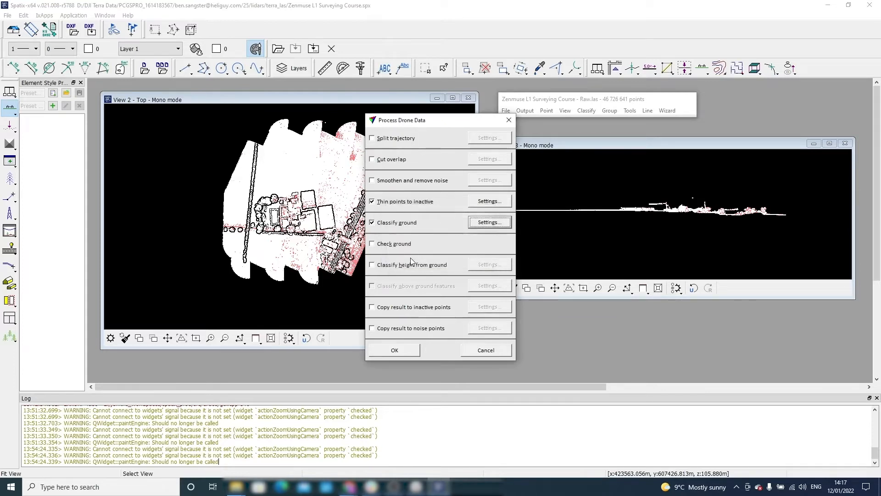
pyautogui.click(395, 351)
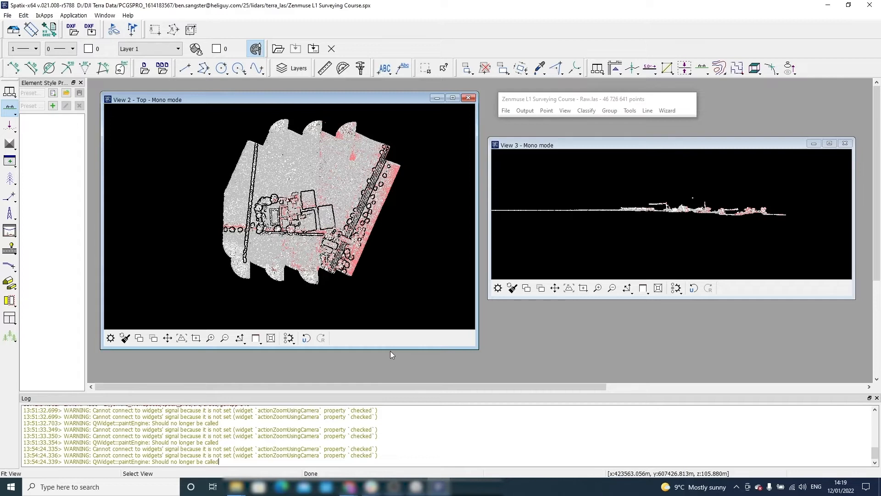
# Open the TerraModeler Display Surface toolbar and dock it beside the existing tools.
pyautogui.click(67, 16)
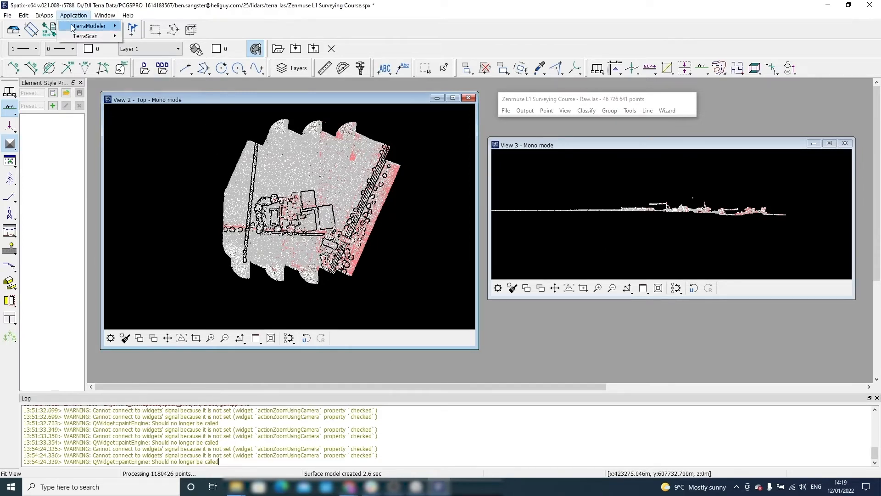
pyautogui.moveTo(72, 27)
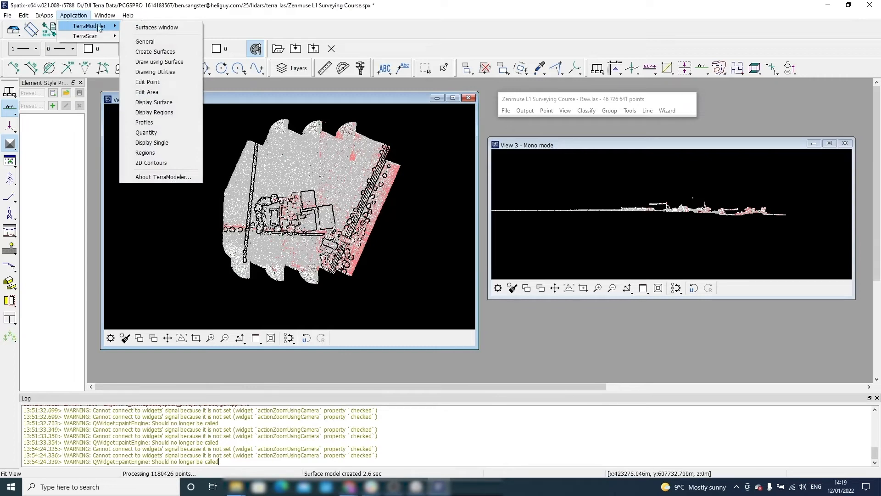
pyautogui.click(154, 107)
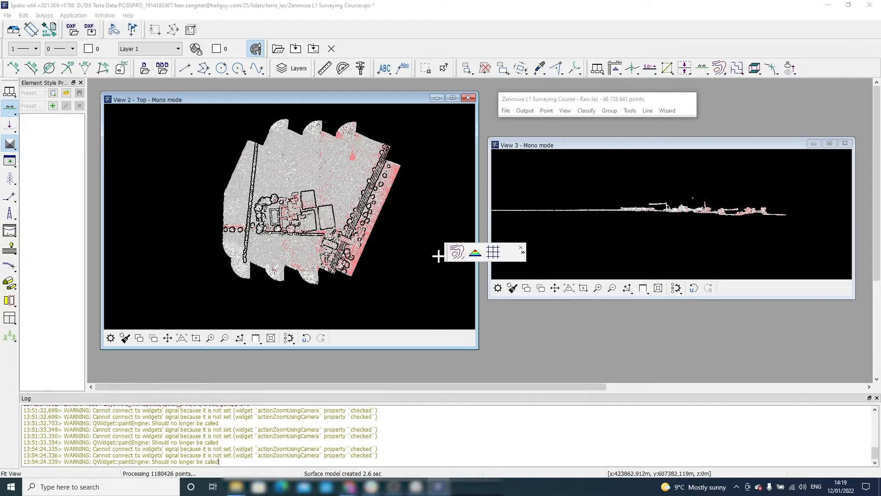
pyautogui.moveTo(445, 255); pyautogui.dragTo(25, 147)
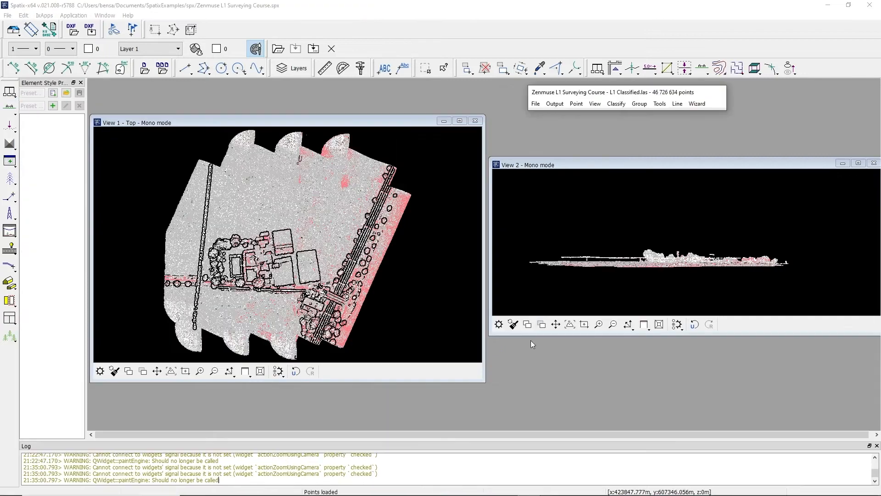
# In Process Drone Data, disable trajectory splitting, overlap cutting, smoothing, thinning and height-from-ground classification, and select Check ground.
pyautogui.click(687, 104)
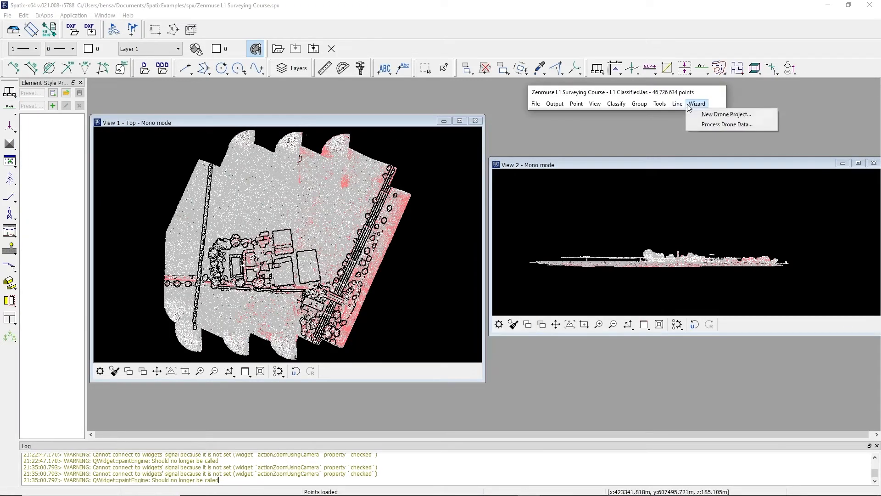
pyautogui.click(693, 120)
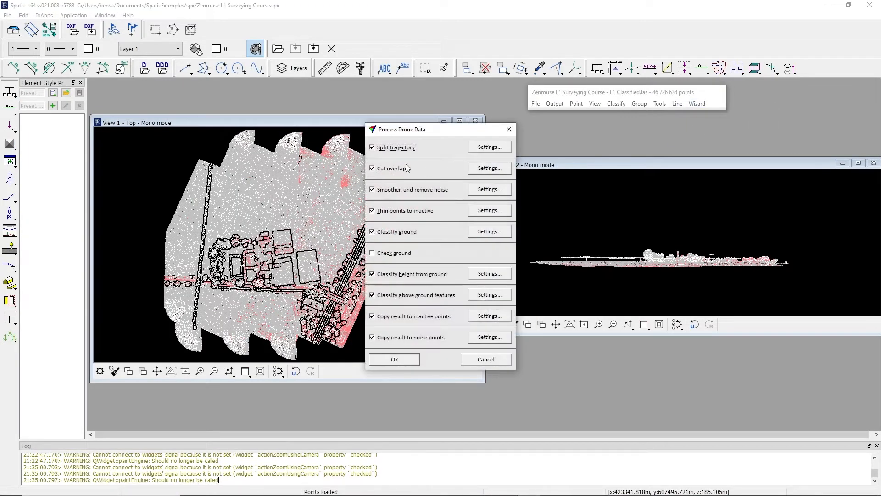
pyautogui.click(371, 146)
pyautogui.click(372, 168)
pyautogui.click(372, 189)
pyautogui.click(372, 210)
pyautogui.click(372, 274)
pyautogui.click(371, 231)
pyautogui.click(371, 253)
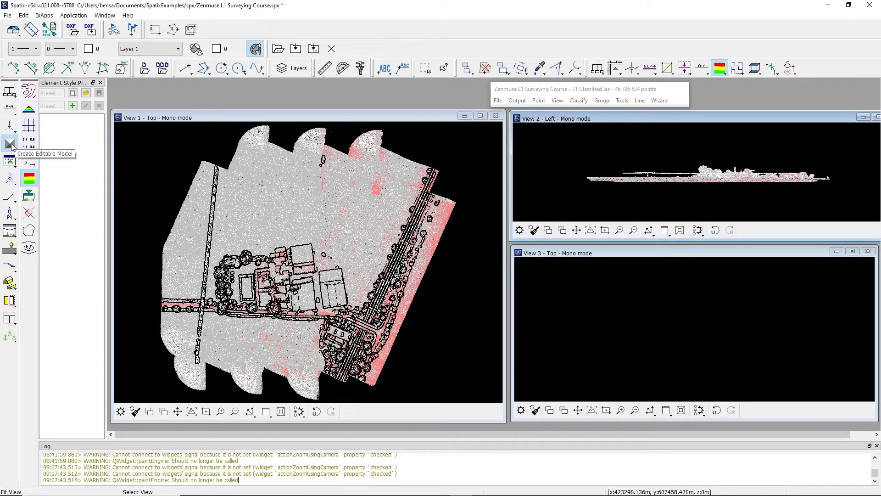
# Create an editable surface model from class 2 Ground and call up the TerraModeler surface display tools.
pyautogui.click(10, 144)
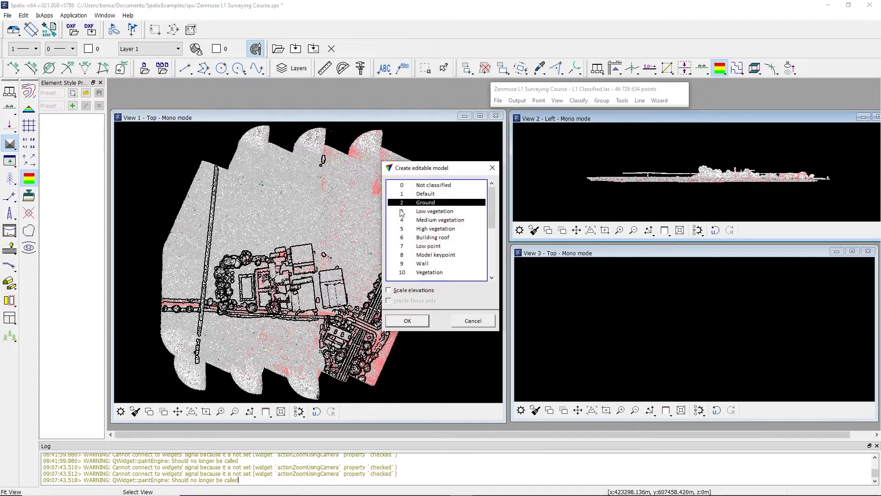
pyautogui.click(406, 321)
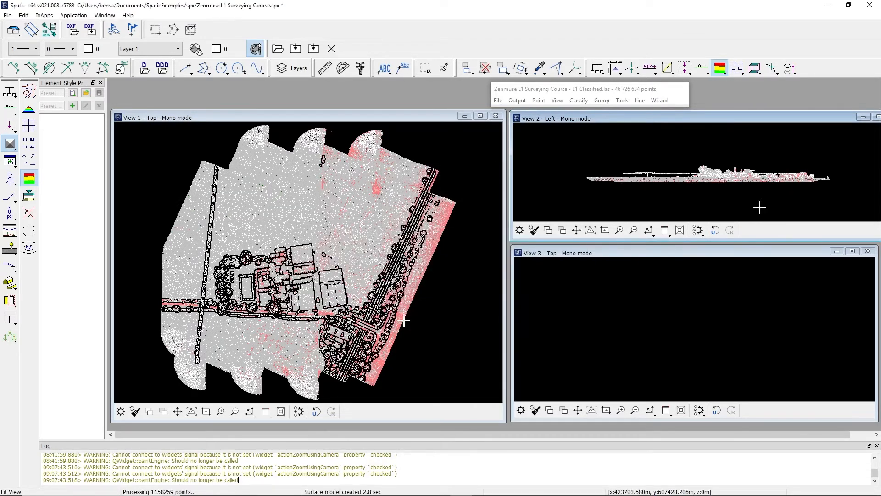
pyautogui.click(75, 15)
pyautogui.moveTo(84, 27)
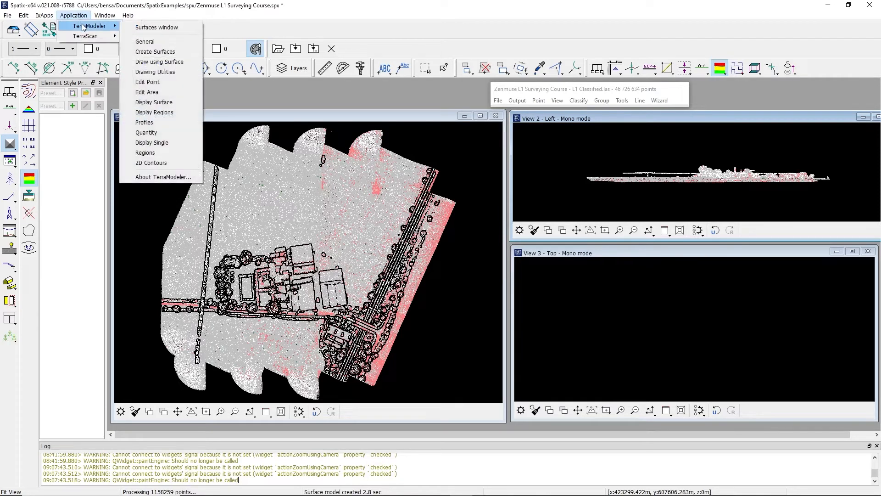
pyautogui.click(173, 102)
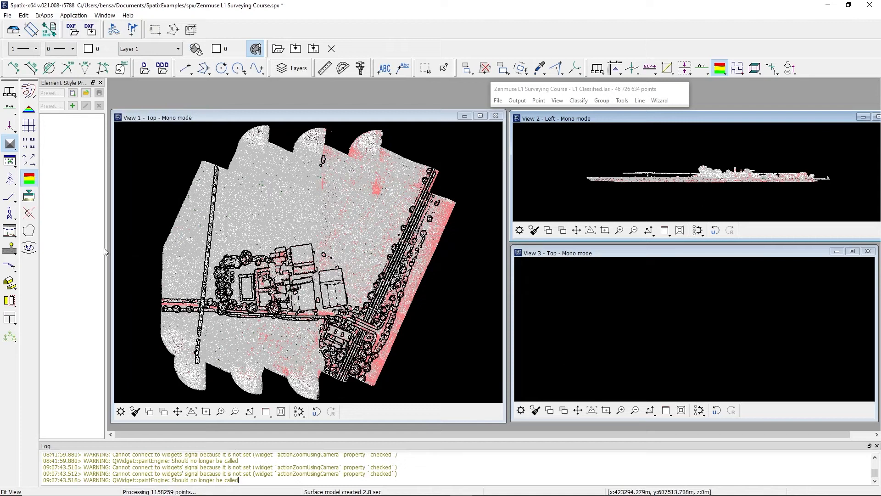
# Display the Ground surface as a shaded surface in View 3 only, using the Hot to cold scheme fitted to the whole surface.
pyautogui.click(29, 179)
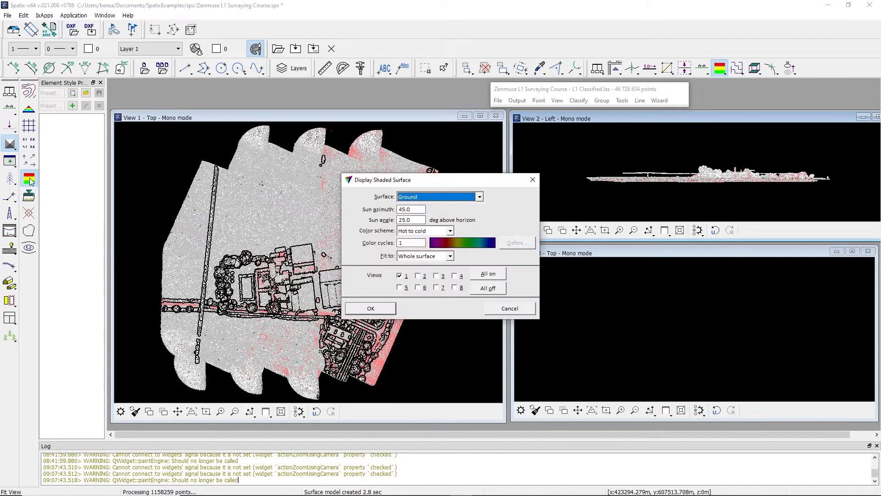
pyautogui.click(400, 277)
pyautogui.click(436, 276)
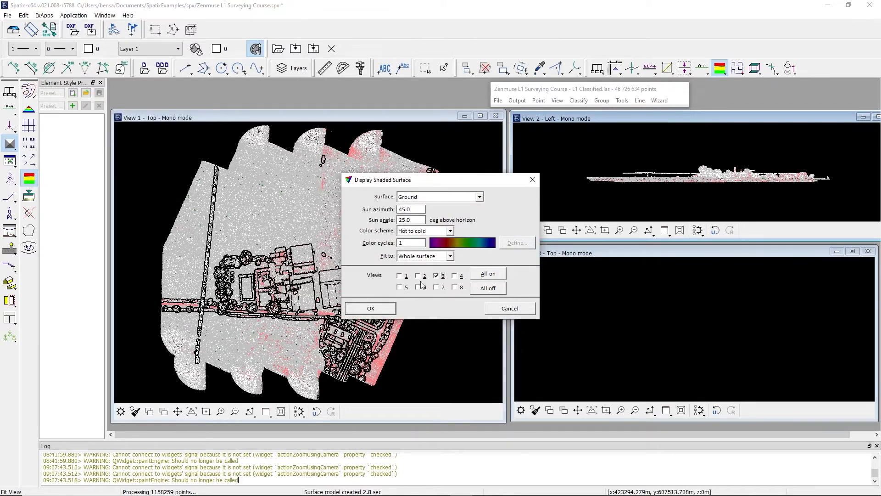
pyautogui.click(377, 311)
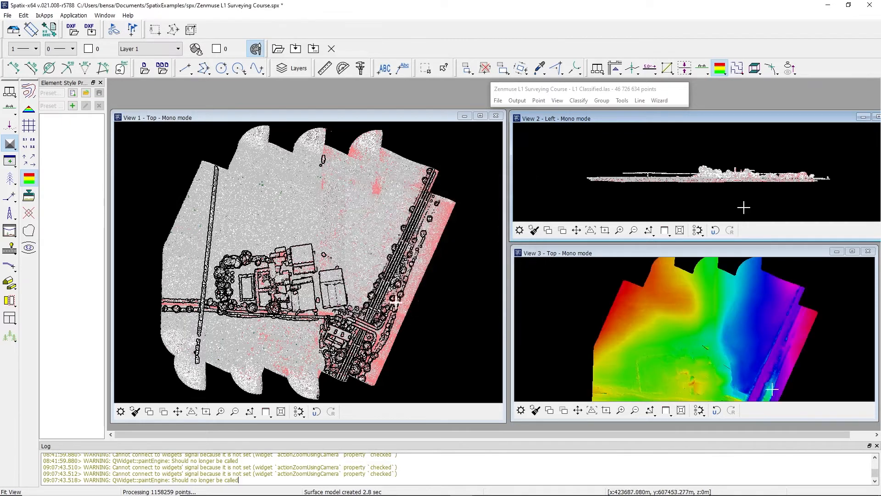
pyautogui.scroll(-3, 710, 337)
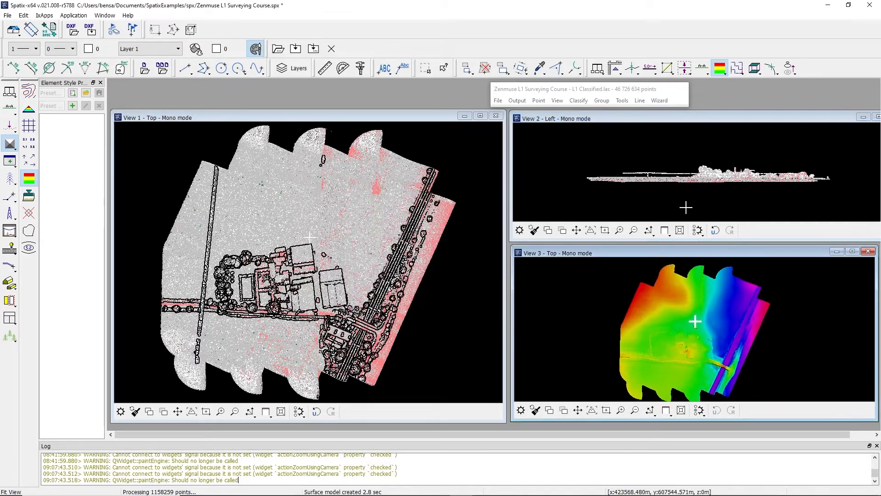
# Check in the point display settings which classes are switched on for View 3.
pyautogui.click(561, 101)
pyautogui.click(577, 200)
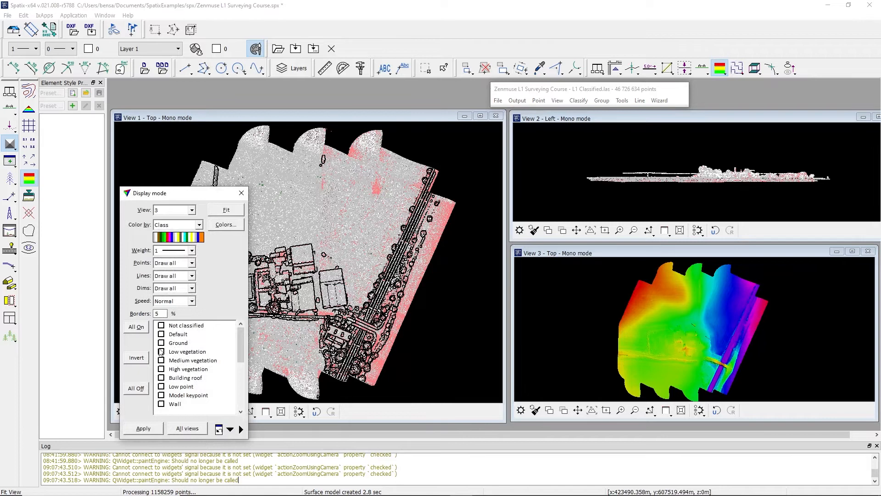
pyautogui.click(241, 194)
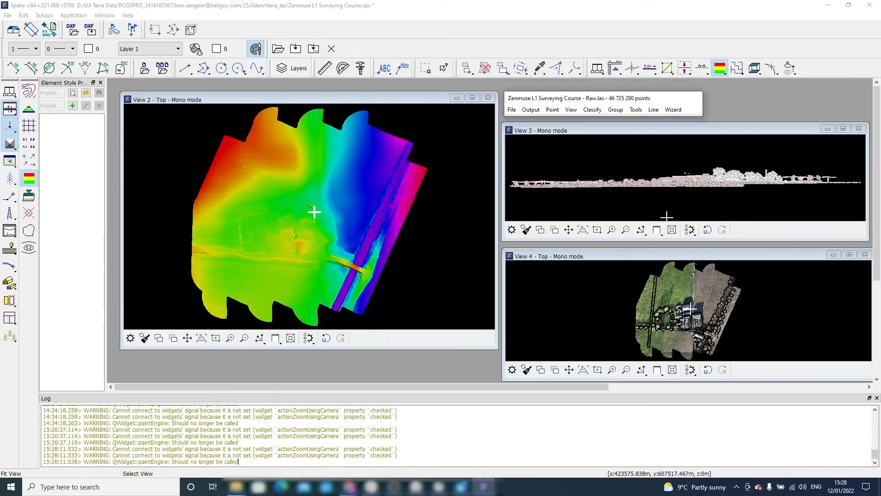
# Synchronize the shaded surface and true-colour views by setting View 2 to match View 4 and View 4 to match View 2.
pyautogui.click(11, 109)
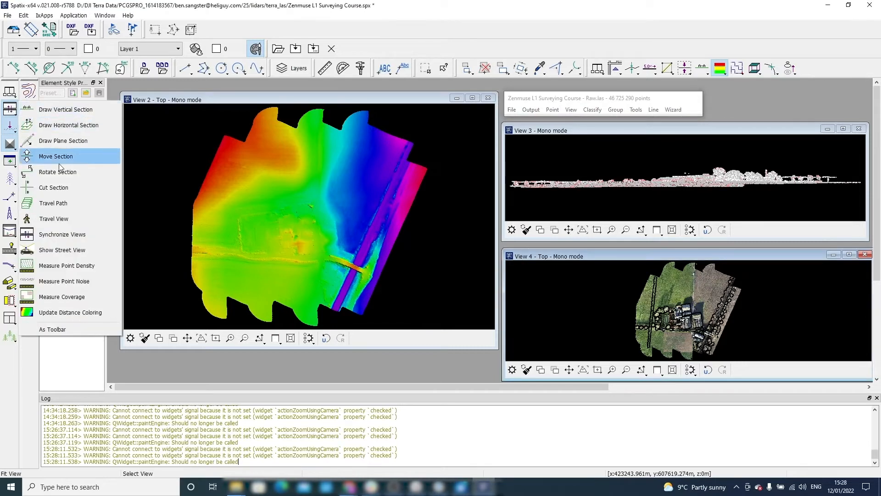
pyautogui.click(81, 234)
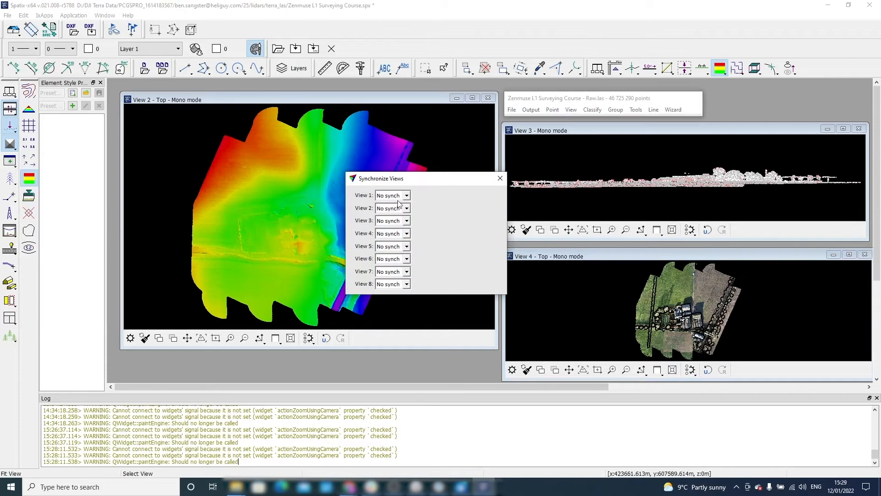
pyautogui.click(407, 212)
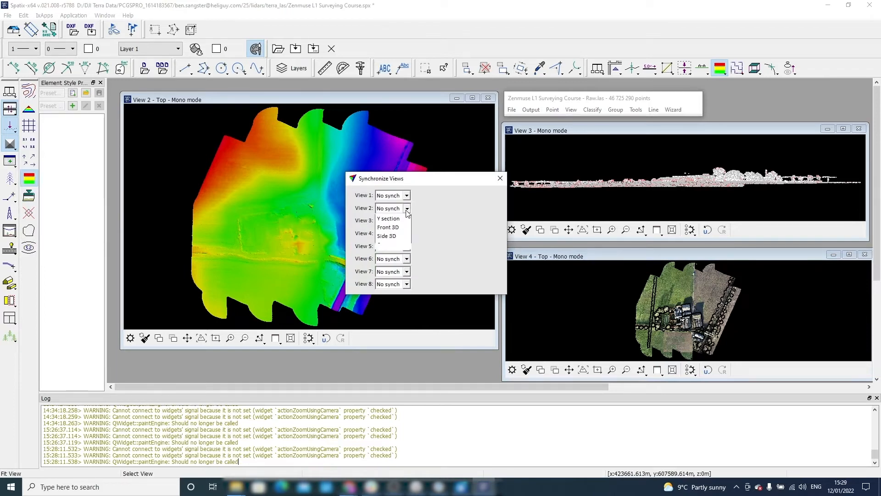
pyautogui.click(402, 230)
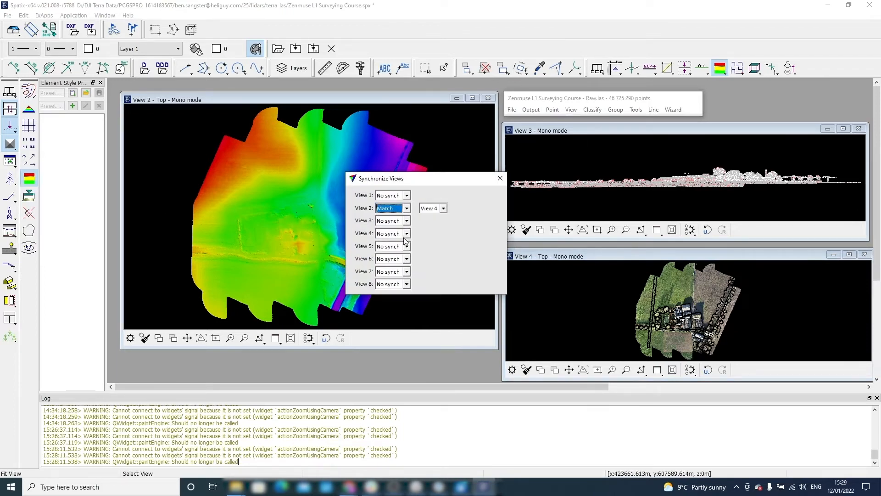
pyautogui.click(406, 233)
pyautogui.click(389, 251)
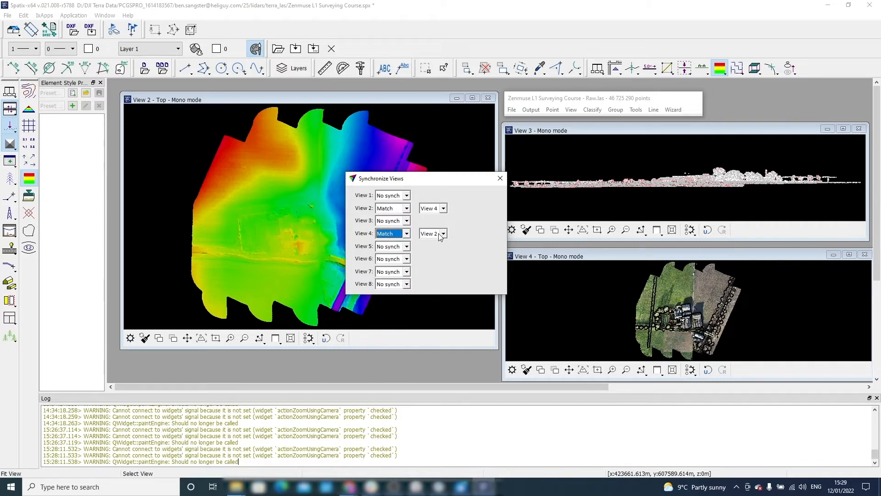
pyautogui.click(500, 178)
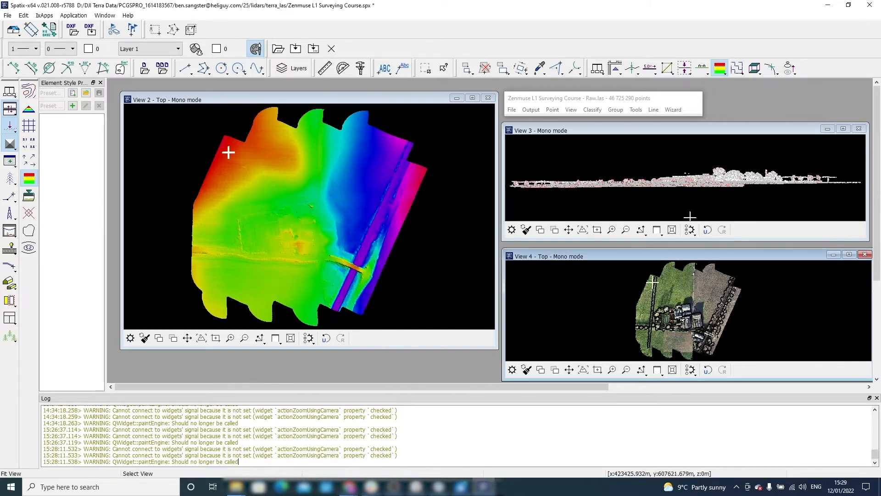
pyautogui.scroll(5, 228, 152)
pyautogui.scroll(3, 228, 152)
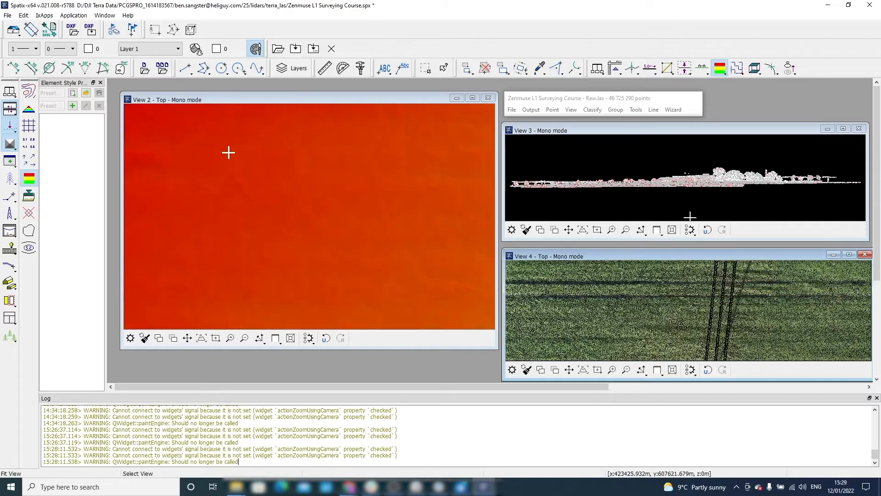
# Compare the shaded ground surface with the true-colour view across the northern fields, the railway corridor and the bridge.
pyautogui.scroll(-10, 228, 152)
pyautogui.moveTo(292, 177); pyautogui.dragTo(328, 189, button='middle')
pyautogui.scroll(5, 302, 187)
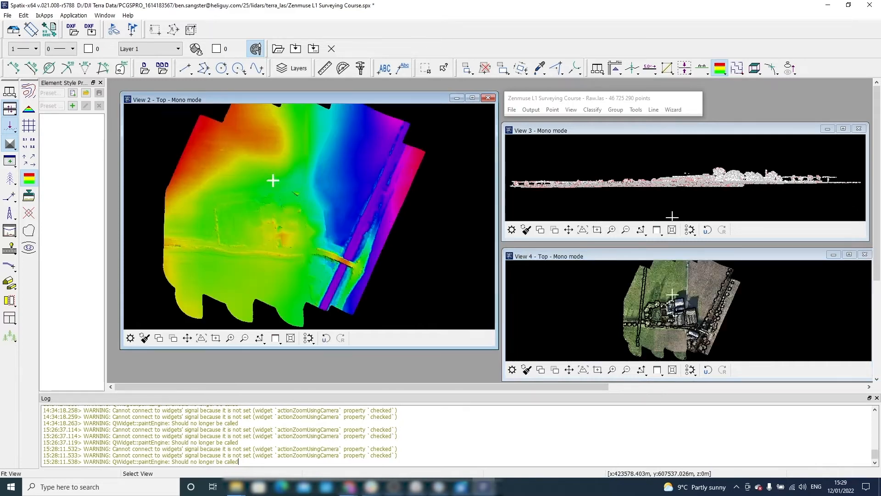
pyautogui.scroll(6, 238, 151)
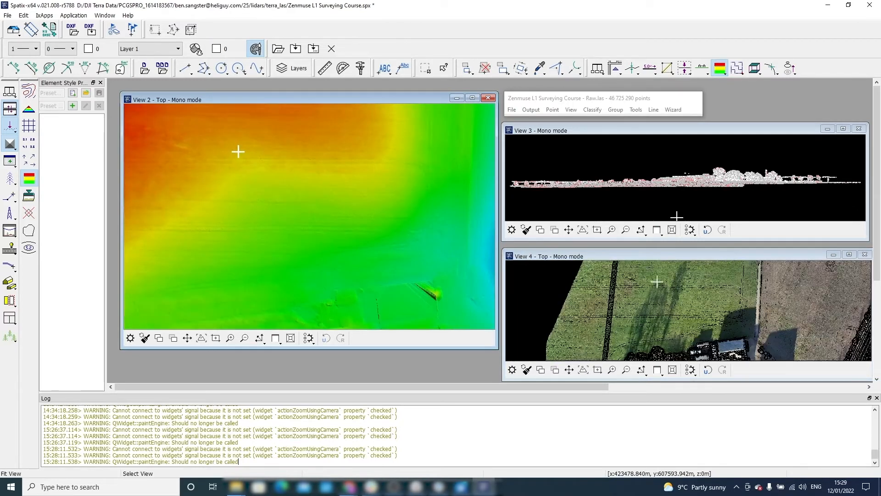
pyautogui.scroll(-5, 276, 218)
pyautogui.moveTo(388, 246); pyautogui.dragTo(266, 191, button='middle')
pyautogui.moveTo(405, 234); pyautogui.dragTo(197, 179, button='middle')
pyautogui.moveTo(378, 232); pyautogui.dragTo(265, 164, button='middle')
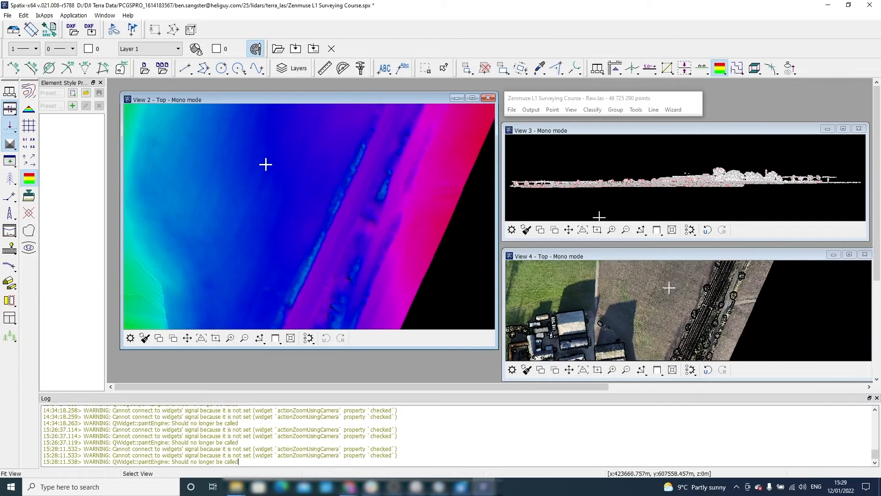
pyautogui.moveTo(275, 240); pyautogui.dragTo(415, 147, button='middle')
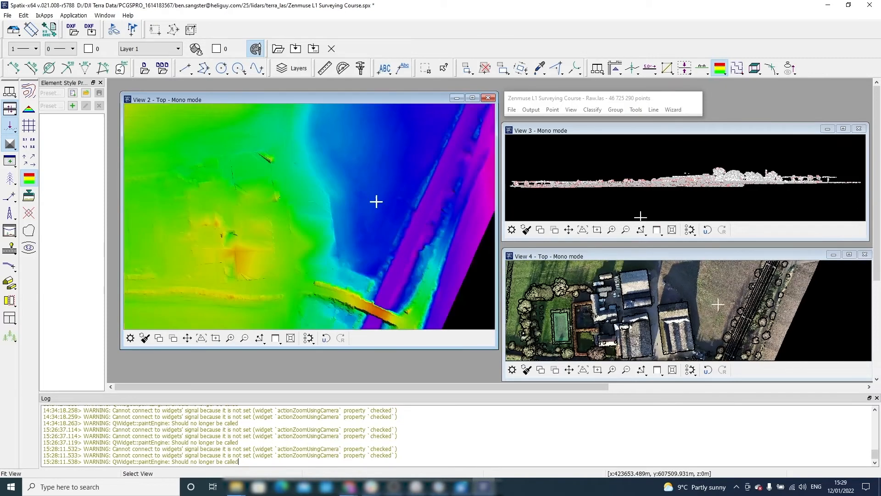
pyautogui.scroll(-1, 301, 260)
pyautogui.scroll(-2, 326, 211)
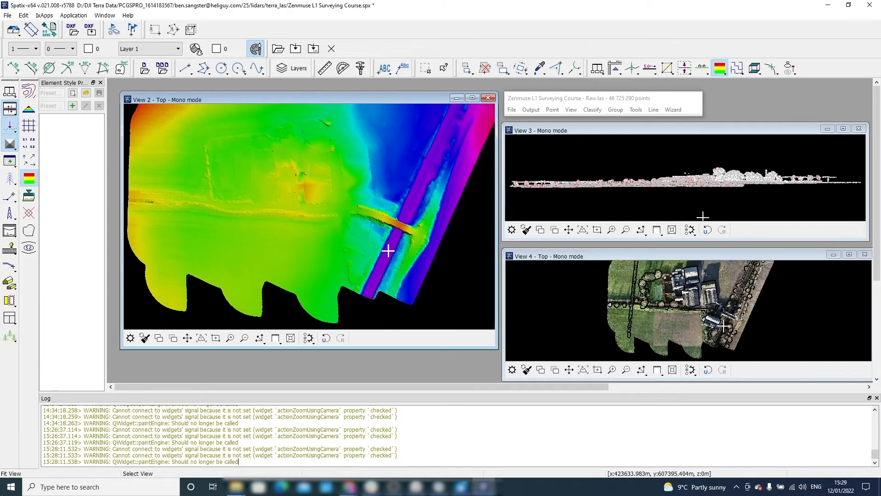
pyautogui.scroll(2, 368, 262)
pyautogui.scroll(1, 318, 261)
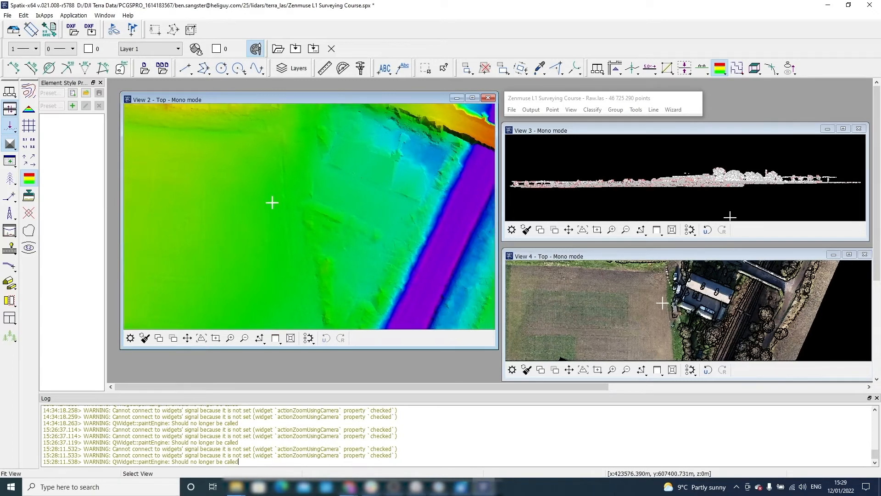
# Inspect the ground surface over the southern field and farm buildings, closing in on the streaked corner of the northernmost large building.
pyautogui.moveTo(272, 202); pyautogui.dragTo(393, 212, button='middle')
pyautogui.moveTo(298, 183); pyautogui.dragTo(319, 230, button='middle')
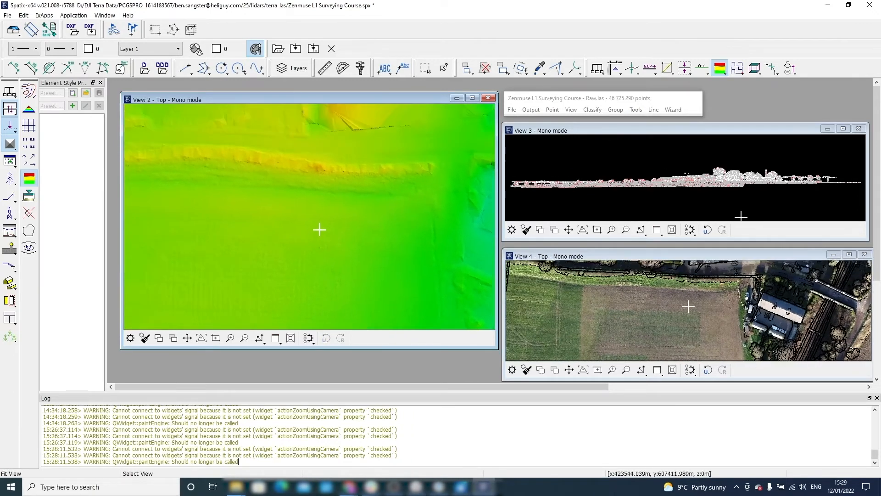
pyautogui.scroll(-2, 265, 173)
pyautogui.moveTo(289, 149); pyautogui.dragTo(271, 269, button='middle')
pyautogui.moveTo(316, 190); pyautogui.dragTo(310, 262, button='middle')
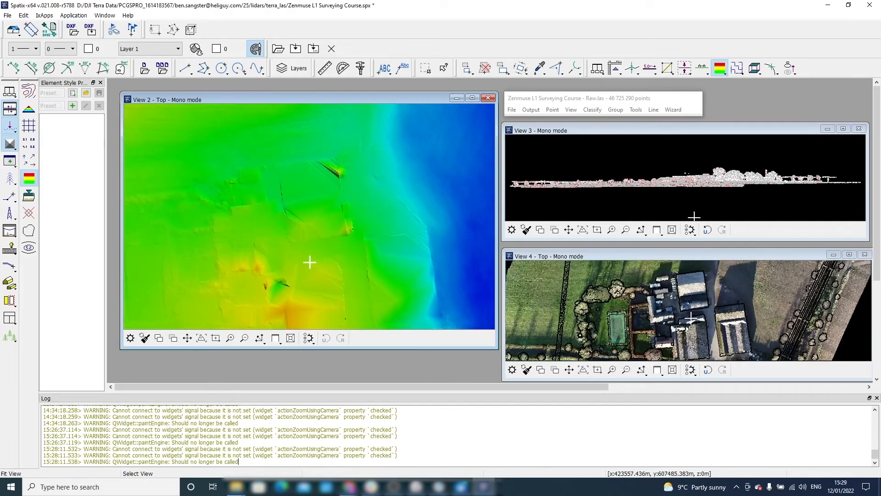
pyautogui.scroll(2, 335, 168)
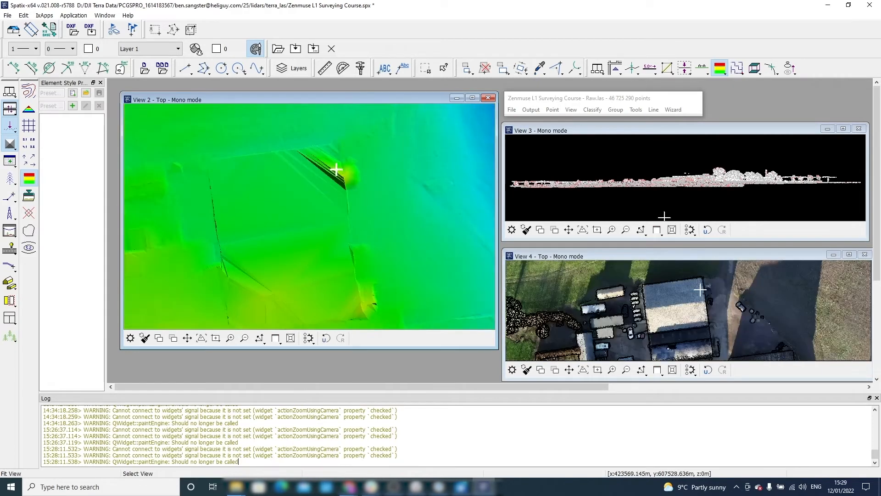
pyautogui.scroll(2, 336, 169)
pyautogui.moveTo(338, 152); pyautogui.dragTo(352, 181, button='middle')
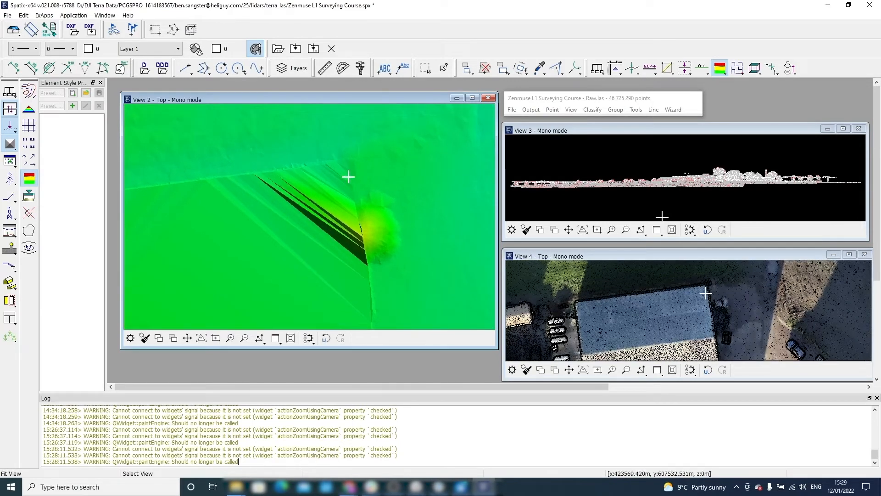
# Limit the point display of View 3 to the Ground class only.
pyautogui.click(571, 110)
pyautogui.click(594, 212)
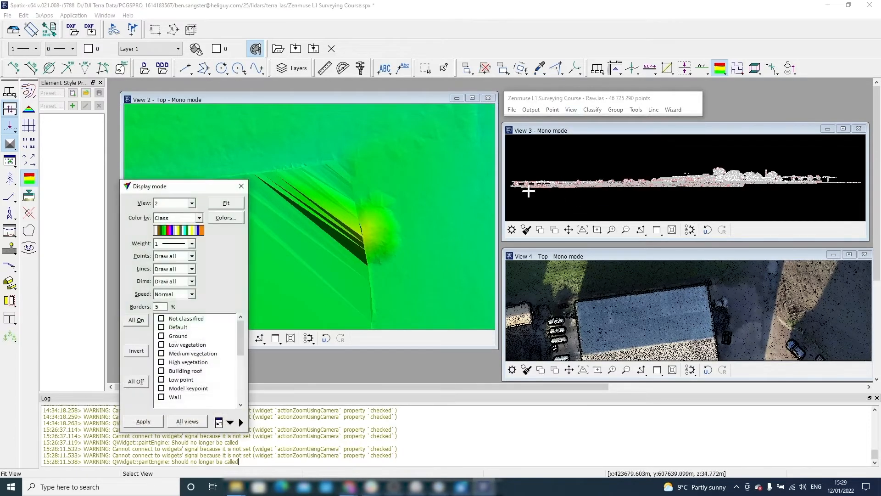
pyautogui.click(192, 203)
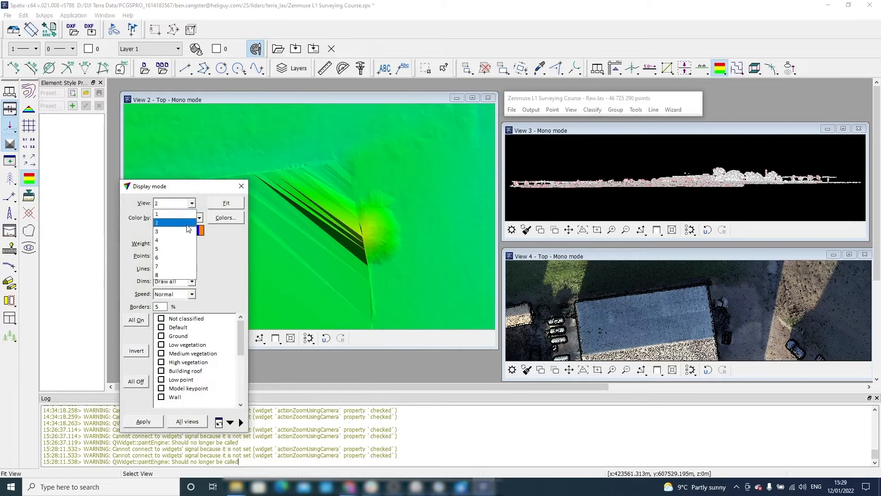
pyautogui.click(188, 231)
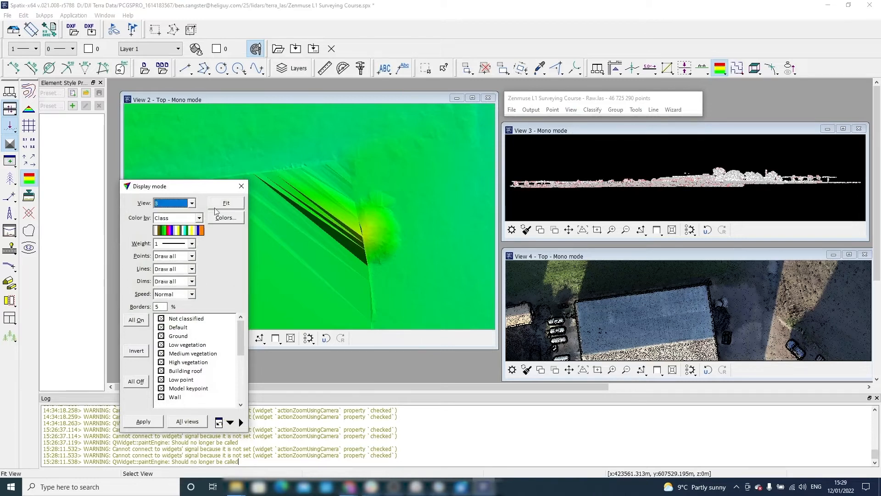
pyautogui.click(131, 382)
pyautogui.click(160, 336)
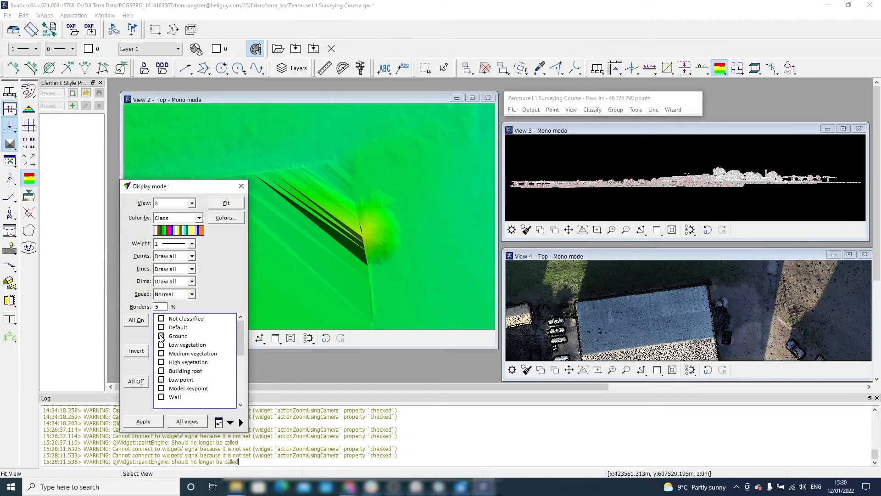
pyautogui.click(150, 421)
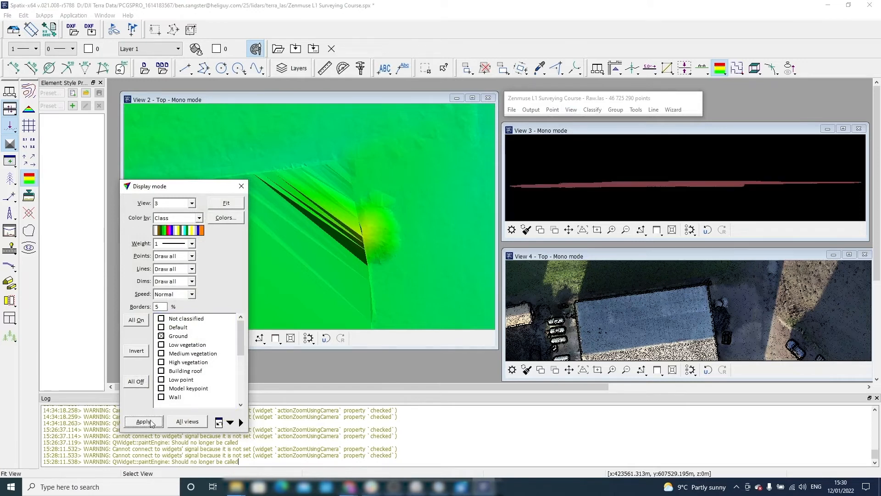
pyautogui.click(241, 187)
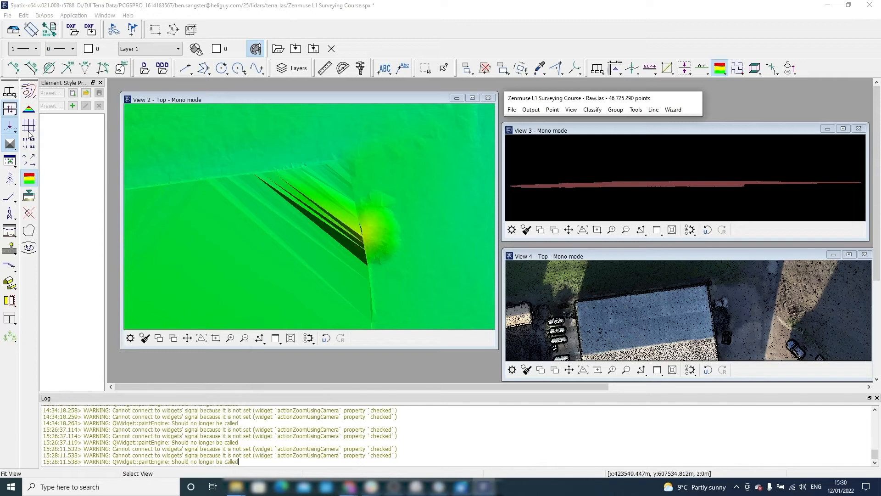
# Draw a vertical section across the streaked building corner in View 2, about 3.8 m deep, and apply it to View 3.
pyautogui.click(10, 130)
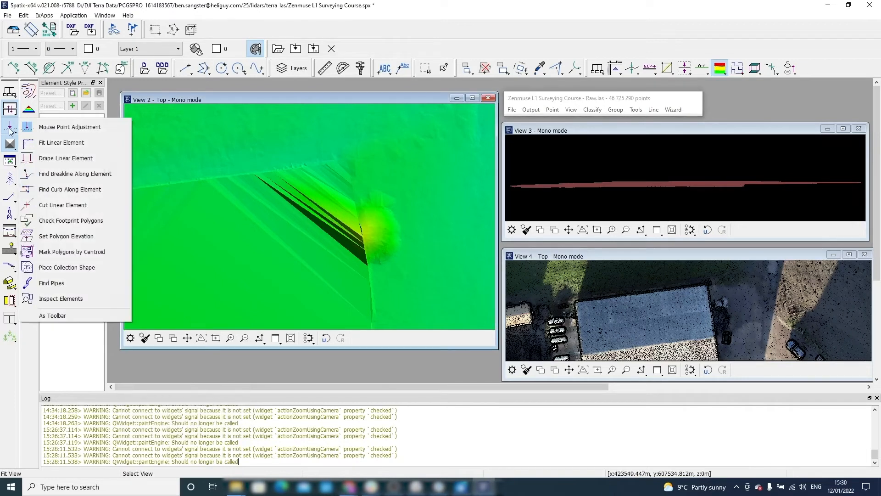
pyautogui.click(10, 110)
pyautogui.click(53, 110)
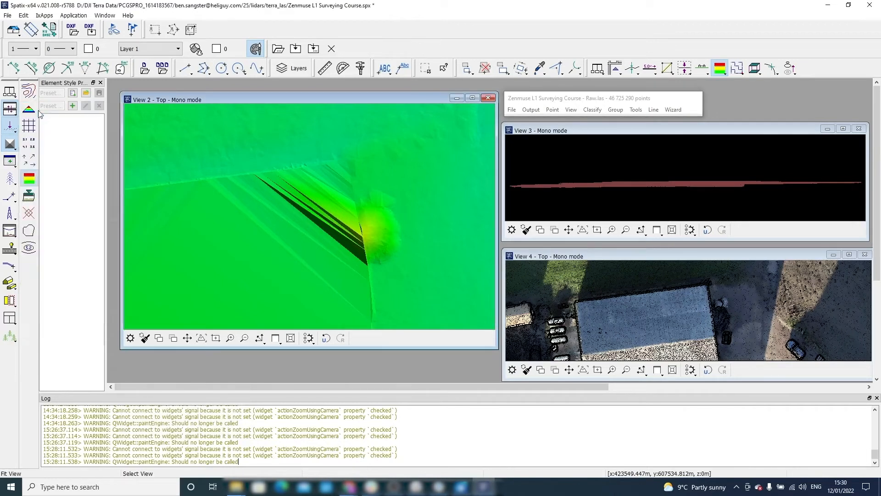
pyautogui.click(260, 168)
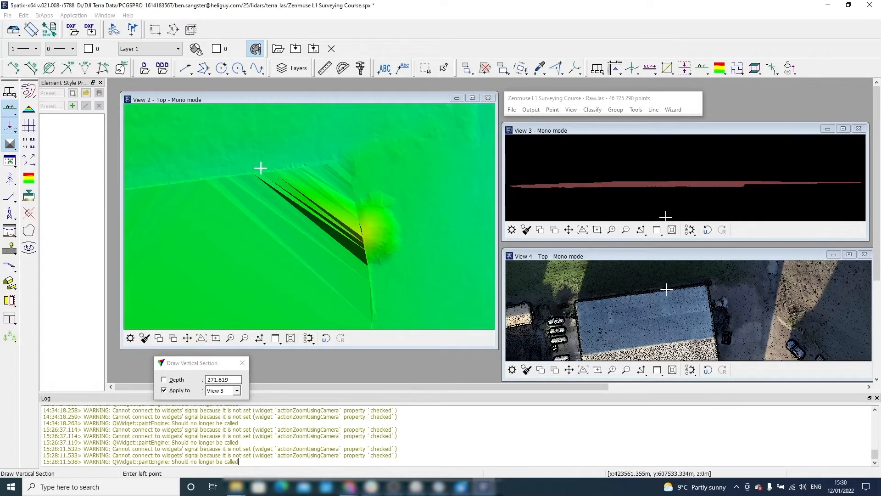
pyautogui.click(365, 242)
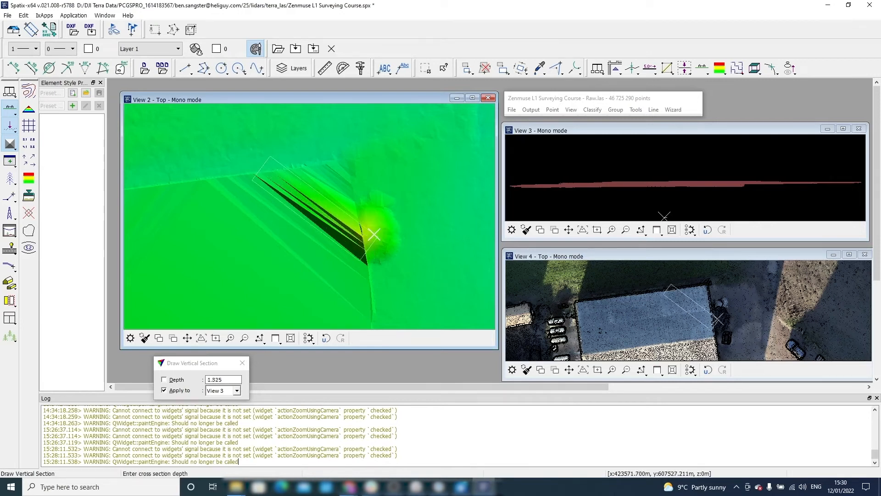
pyautogui.click(390, 210)
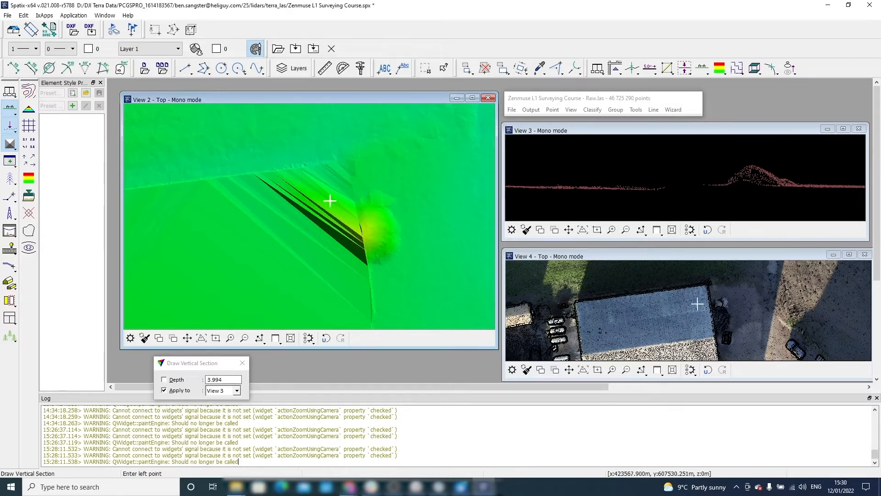
pyautogui.click(260, 164)
pyautogui.click(385, 258)
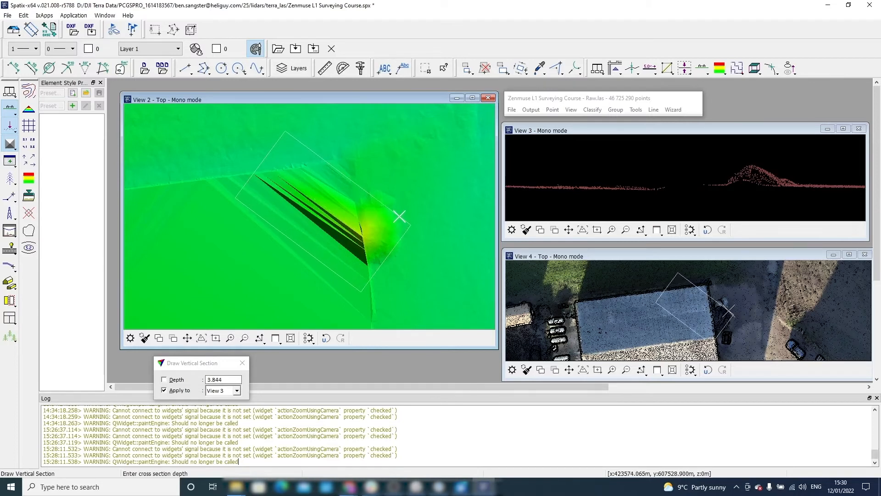
pyautogui.click(381, 254)
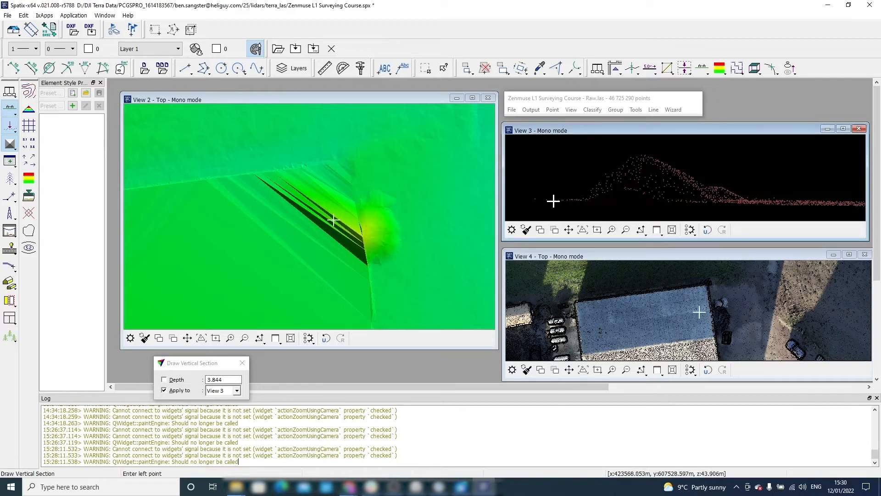
pyautogui.scroll(1, 703, 327)
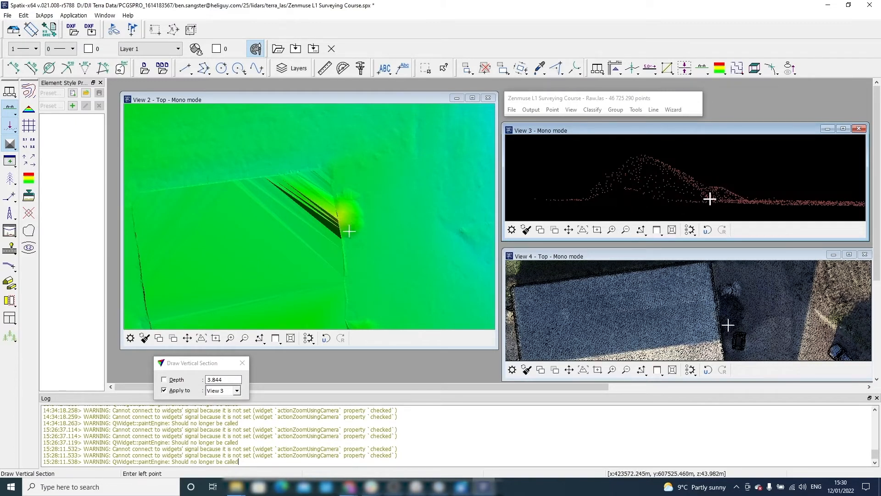
# Use Classify Above Line to reclassify the raised hump's points in View 3 from 2 - Ground to 13 - Roof structure.
pyautogui.click(6, 132)
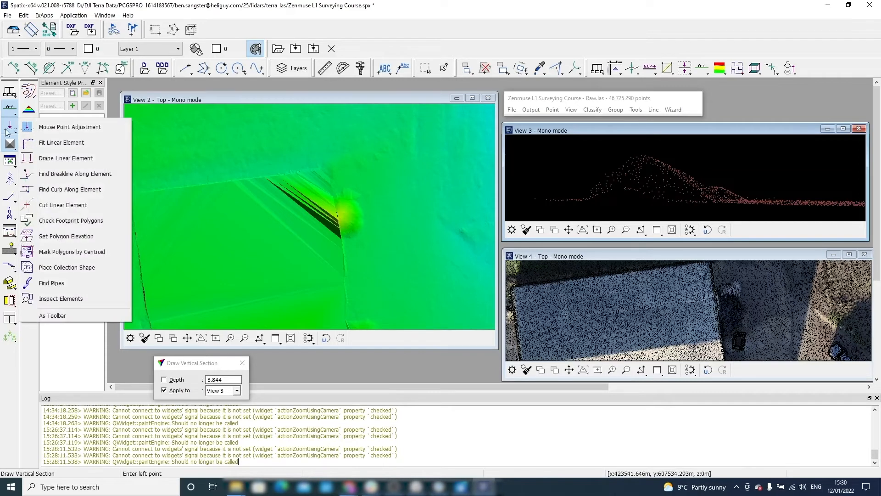
pyautogui.click(9, 146)
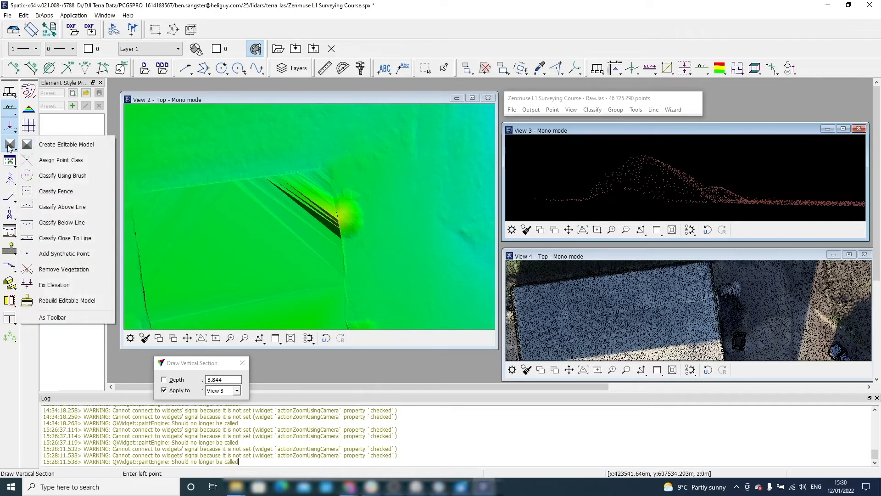
pyautogui.click(90, 207)
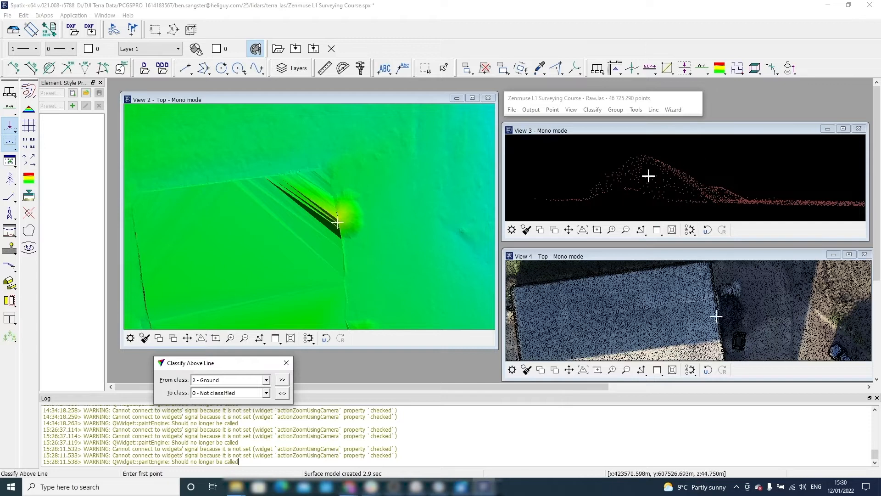
pyautogui.click(699, 181)
pyautogui.click(700, 202)
pyautogui.click(670, 196)
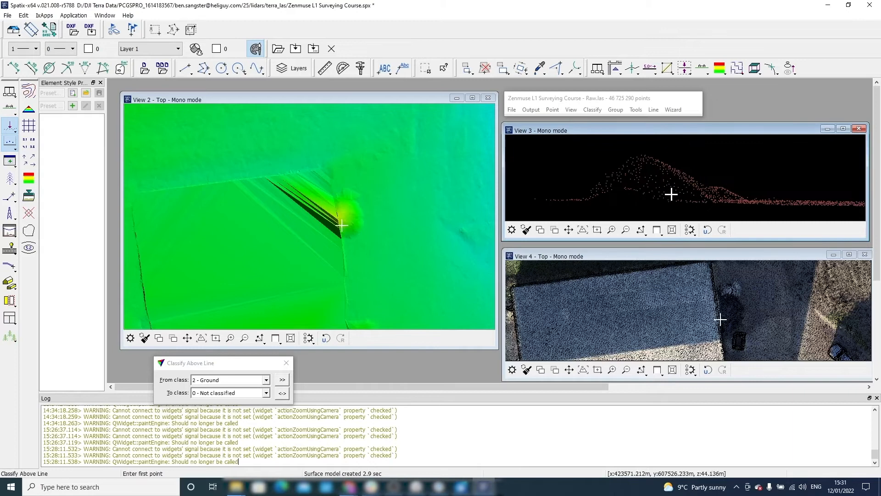
pyautogui.click(698, 199)
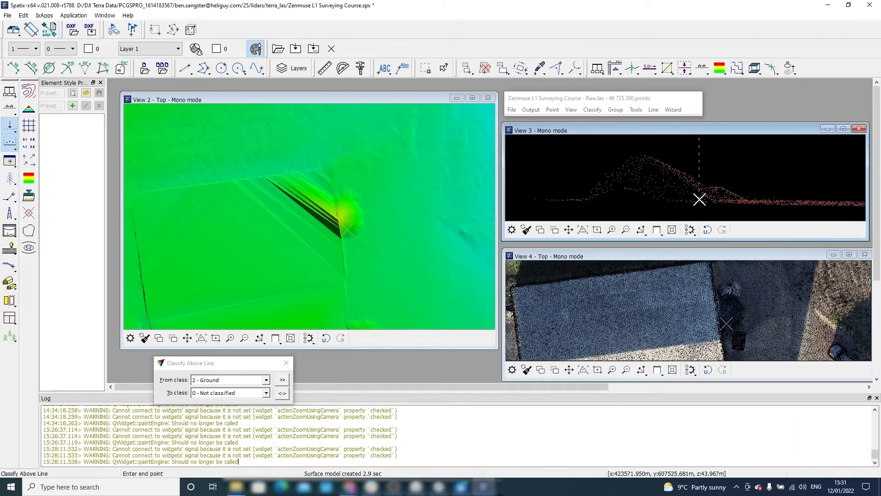
pyautogui.click(581, 201)
pyautogui.click(244, 391)
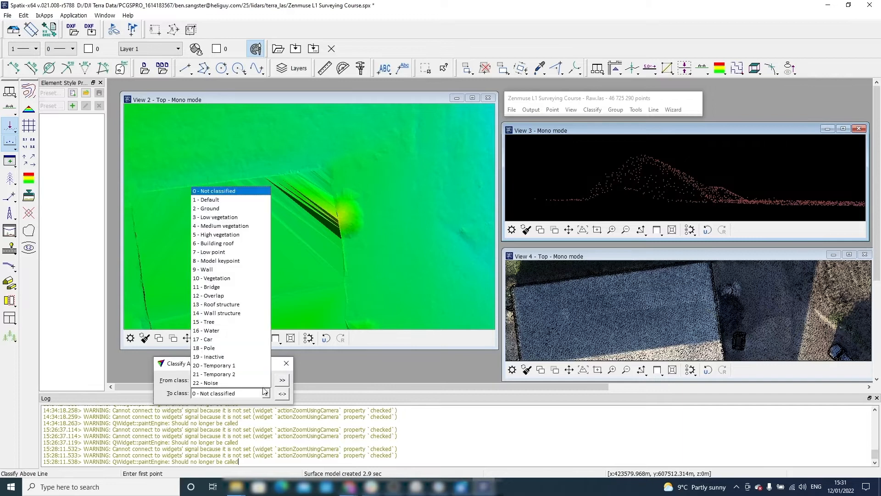
pyautogui.click(217, 305)
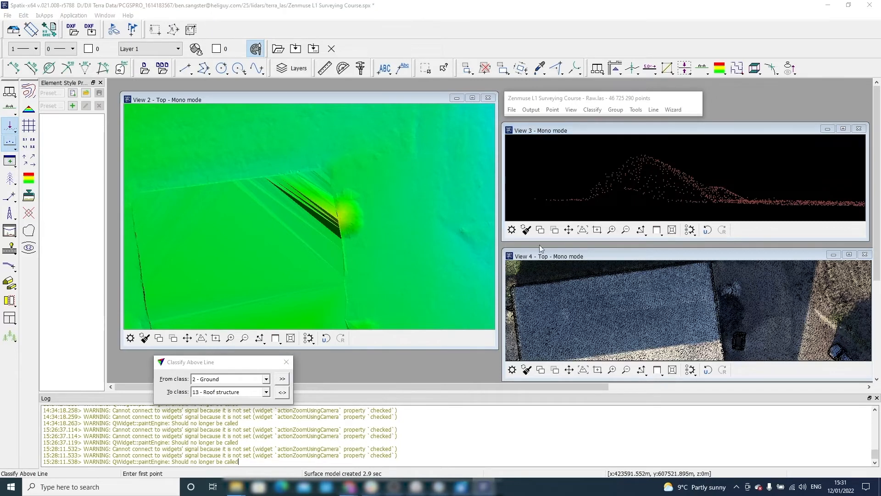
pyautogui.click(697, 199)
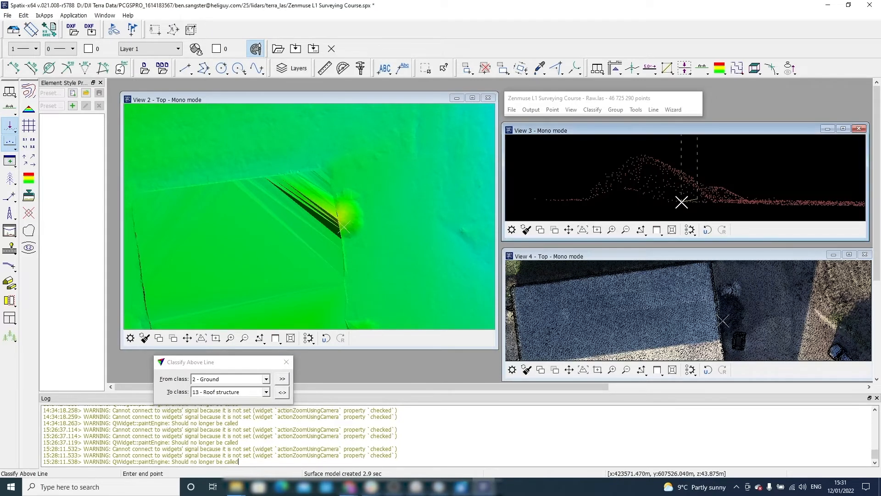
pyautogui.click(576, 198)
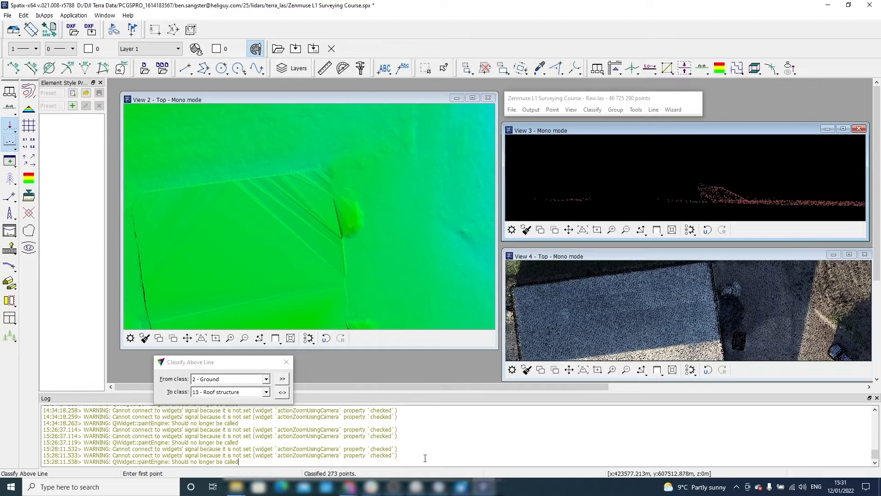
# Switch to DJI Terra and open the Zenmuse L1 2D Map mission from the mission library.
pyautogui.click(439, 486)
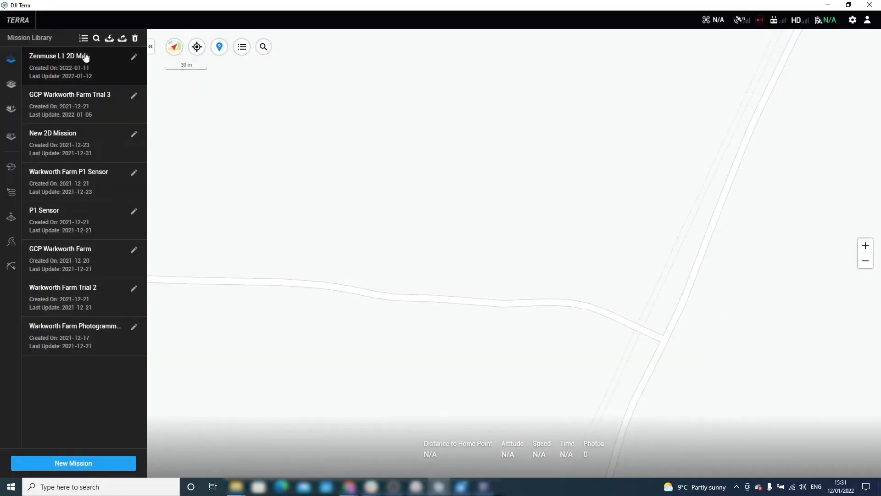
pyautogui.click(134, 60)
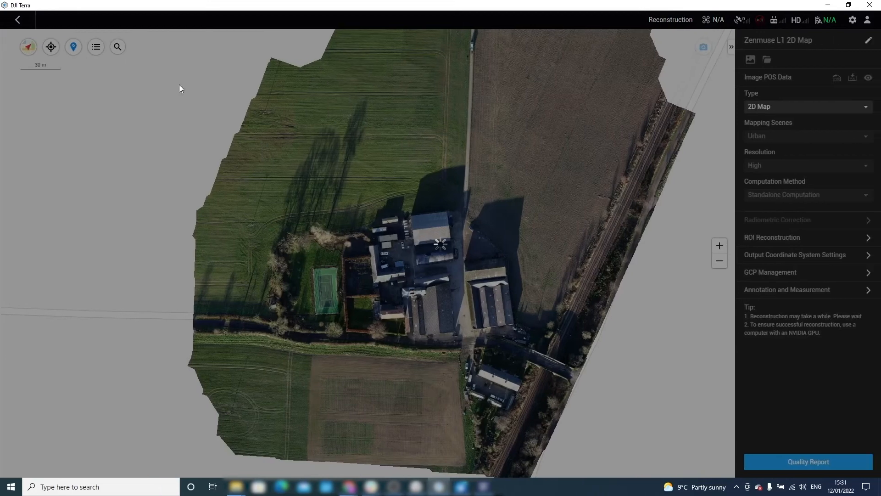
# Examine the yard beside the corrugated-roof building's upper-right corner in the 2D map to identify the objects there.
pyautogui.scroll(8, 449, 219)
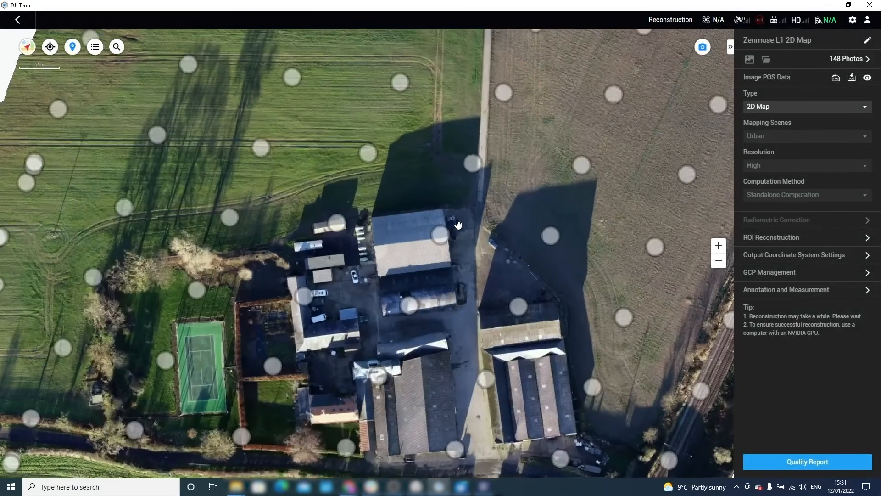
pyautogui.scroll(3, 450, 242)
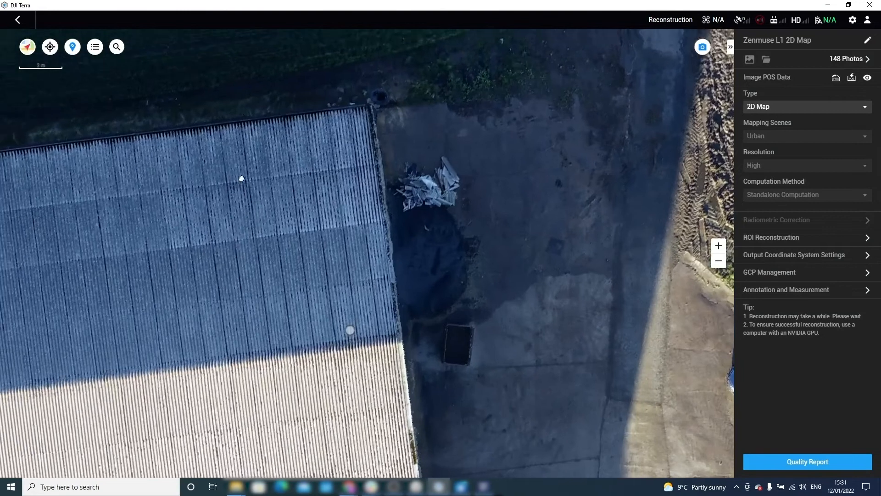
pyautogui.moveTo(240, 179); pyautogui.dragTo(382, 250)
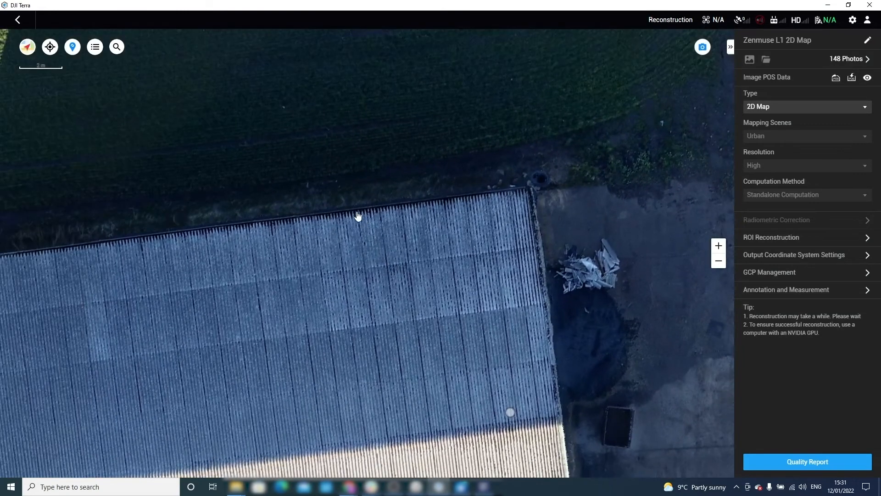
pyautogui.moveTo(553, 335); pyautogui.dragTo(365, 199)
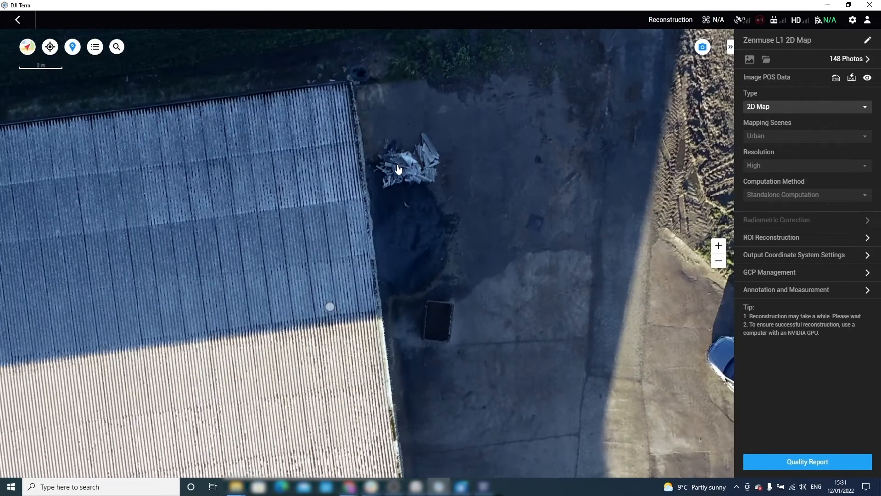
pyautogui.scroll(-3, 399, 169)
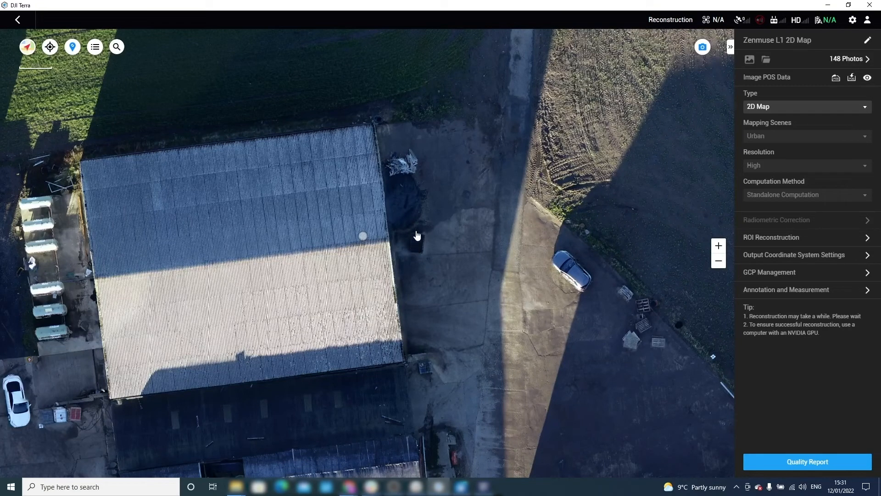
# Switch back to Spatix and use Classify Above Line to reclassify the mound's points in View 3 from 2 - Ground to 0 - Not classified.
pyautogui.click(439, 486)
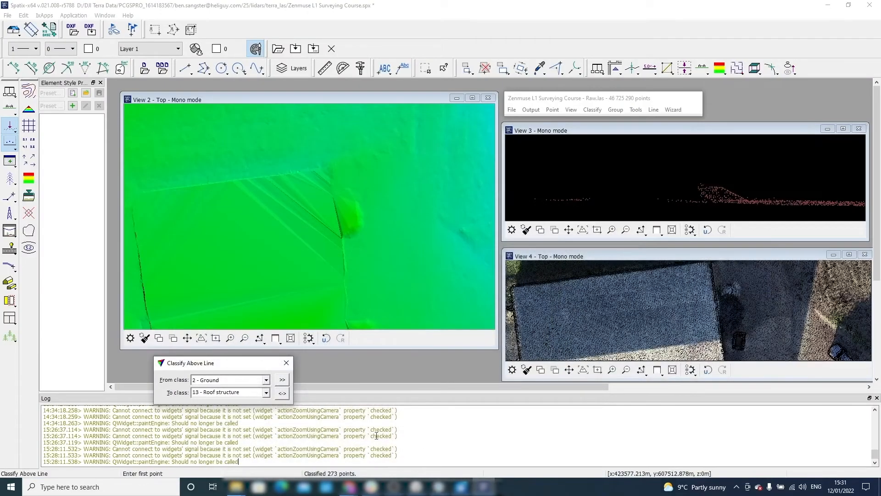
pyautogui.click(266, 392)
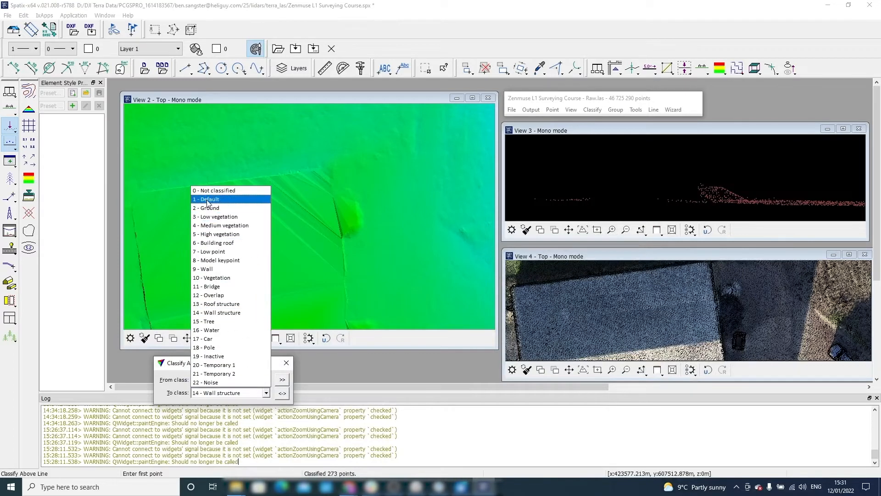
pyautogui.click(209, 191)
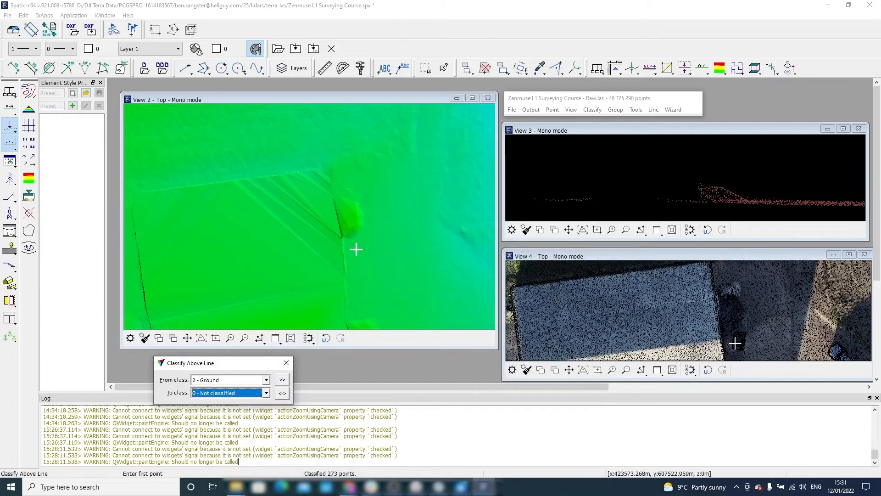
pyautogui.scroll(2, 753, 199)
pyautogui.click(746, 202)
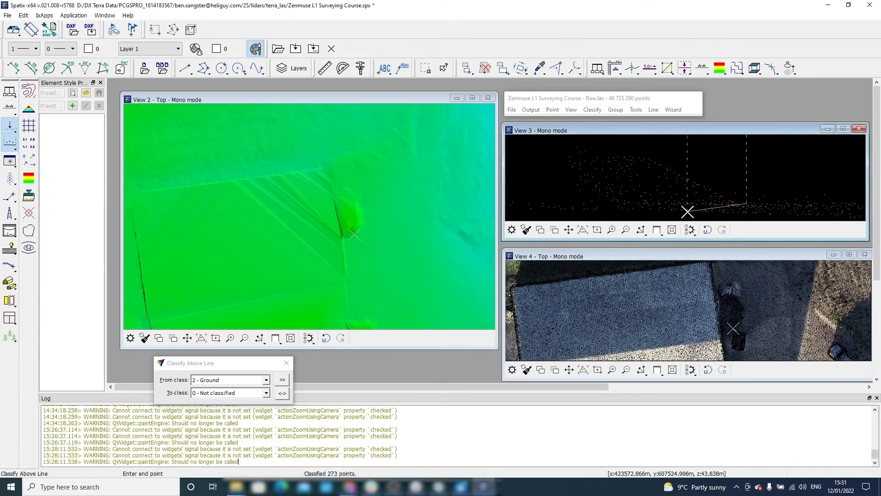
pyautogui.click(556, 202)
pyautogui.scroll(-5, 368, 238)
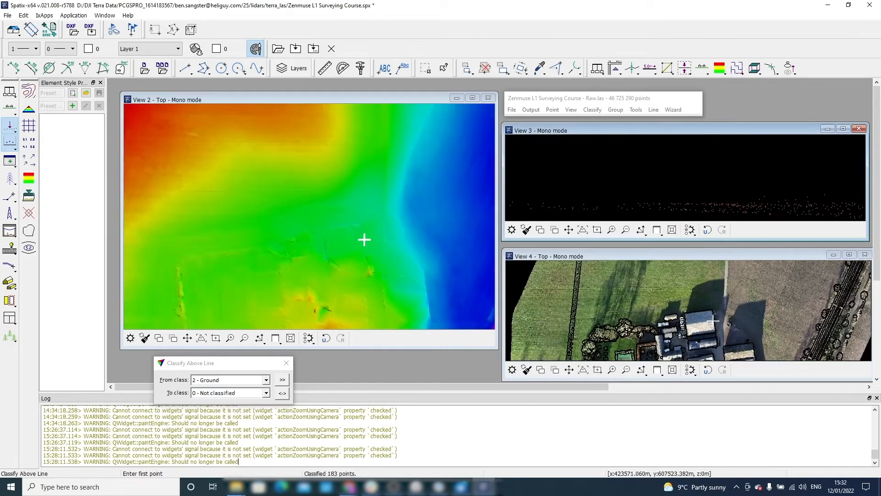
pyautogui.scroll(-3, 365, 240)
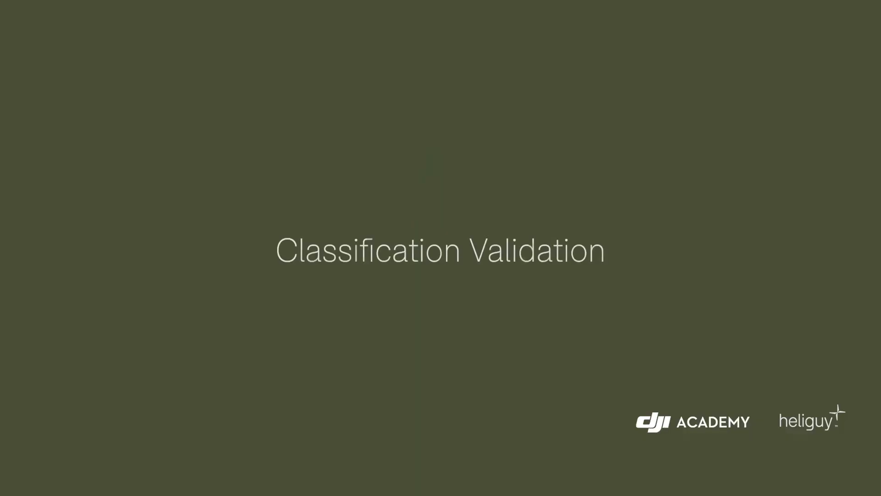
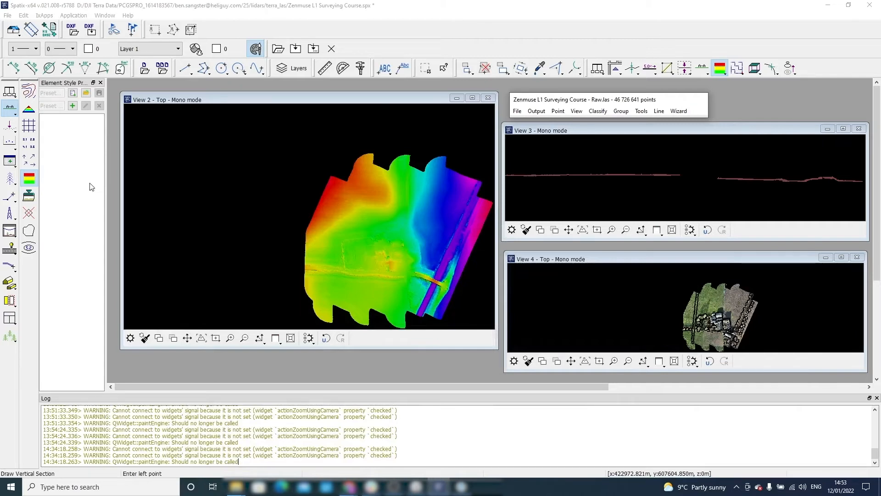
# Turn off the synchronization of View 2 and View 4 by setting both to No synch.
pyautogui.click(7, 125)
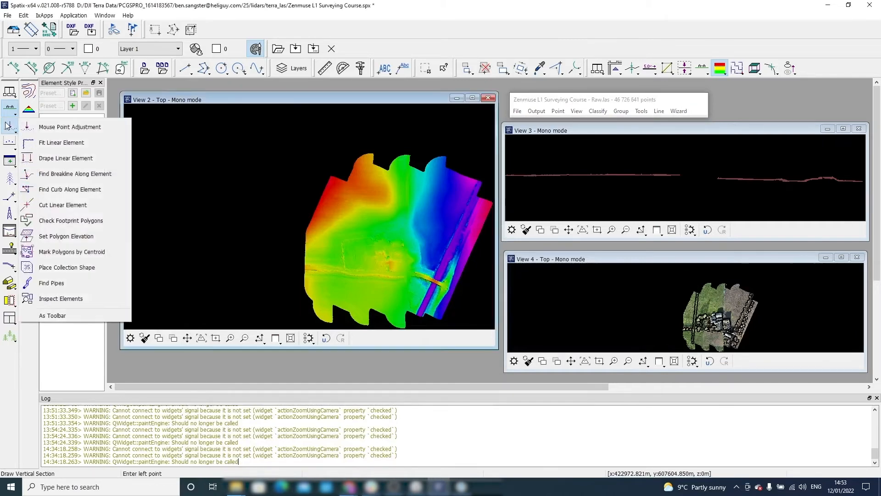
pyautogui.click(6, 115)
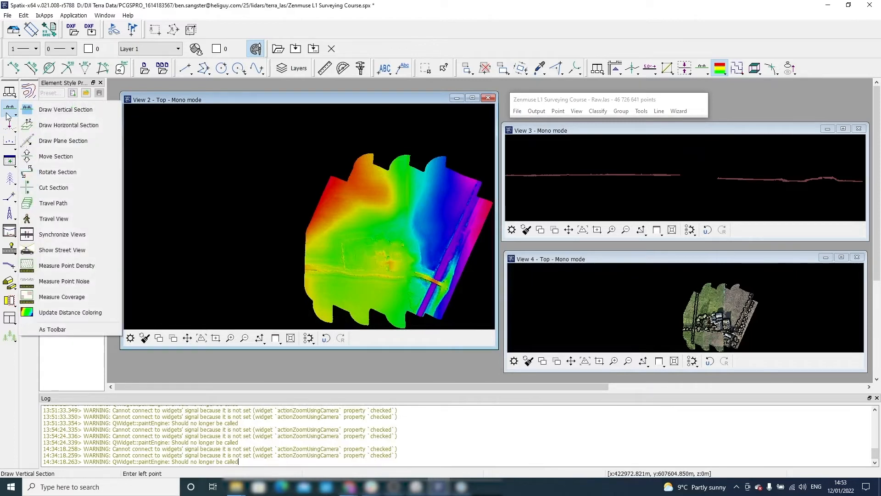
pyautogui.click(76, 234)
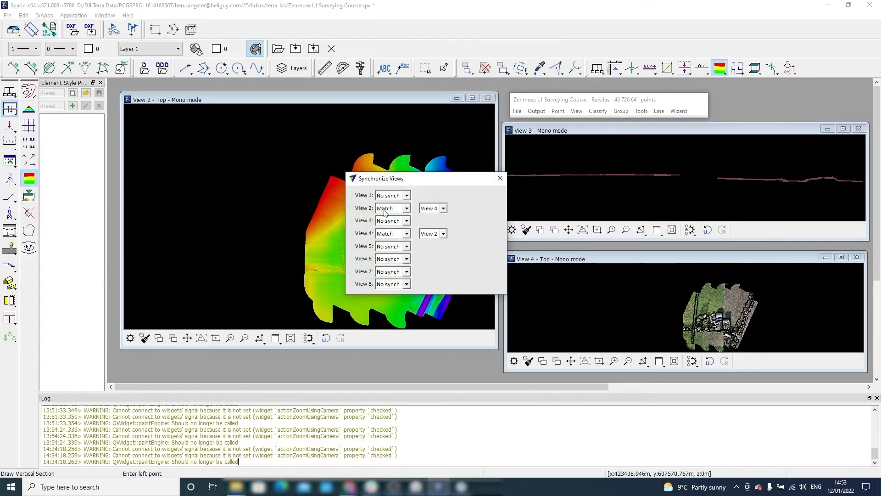
pyautogui.click(406, 208)
pyautogui.click(387, 216)
pyautogui.click(406, 233)
pyautogui.click(387, 241)
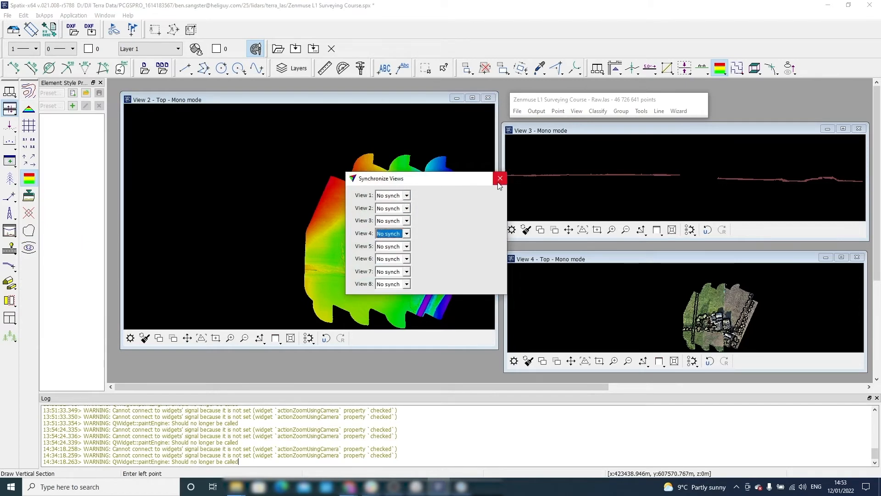
pyautogui.click(499, 180)
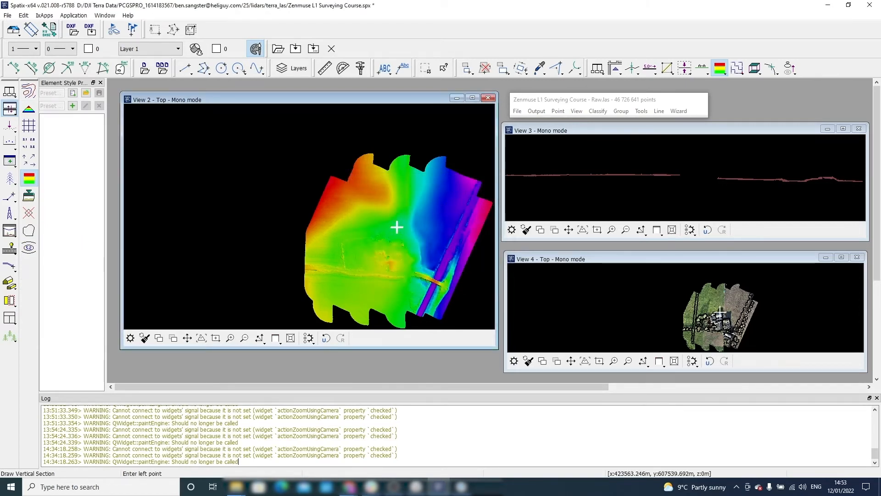
pyautogui.moveTo(397, 226); pyautogui.dragTo(356, 215, button='middle')
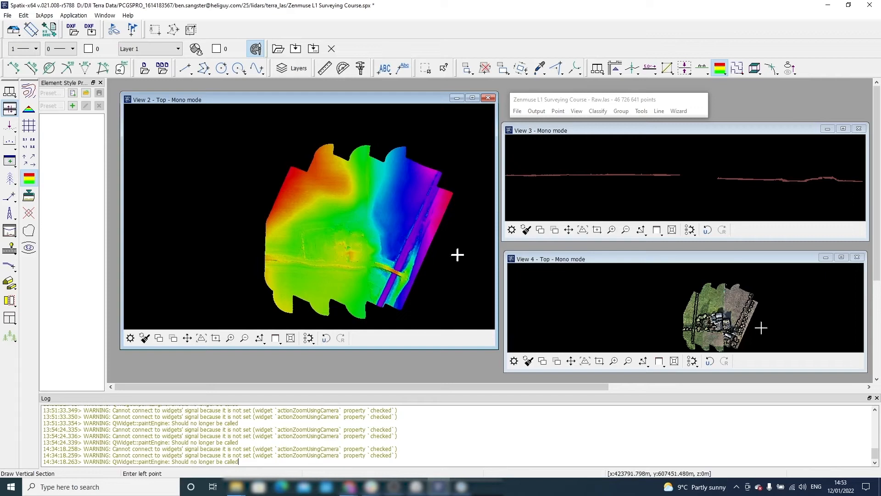
# Close the Ground surface in TerraModeler, saving its changes, and close the surfaces window.
pyautogui.click(86, 14)
pyautogui.moveTo(84, 29)
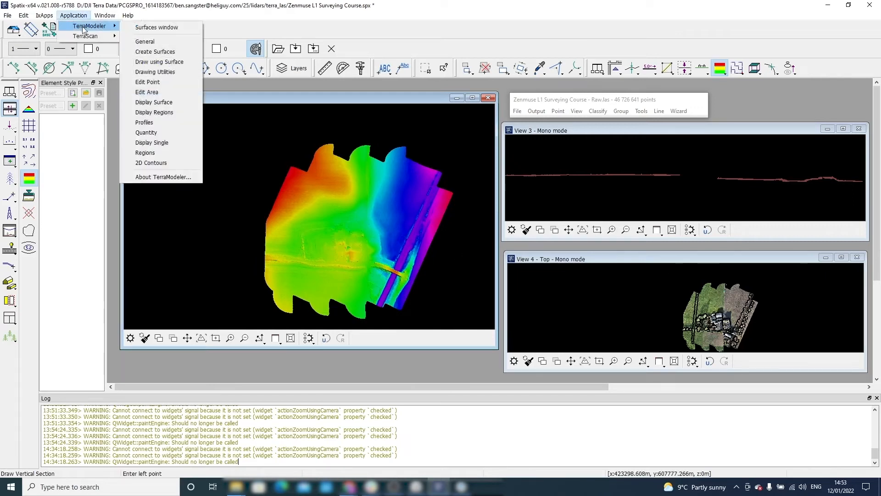
pyautogui.click(138, 27)
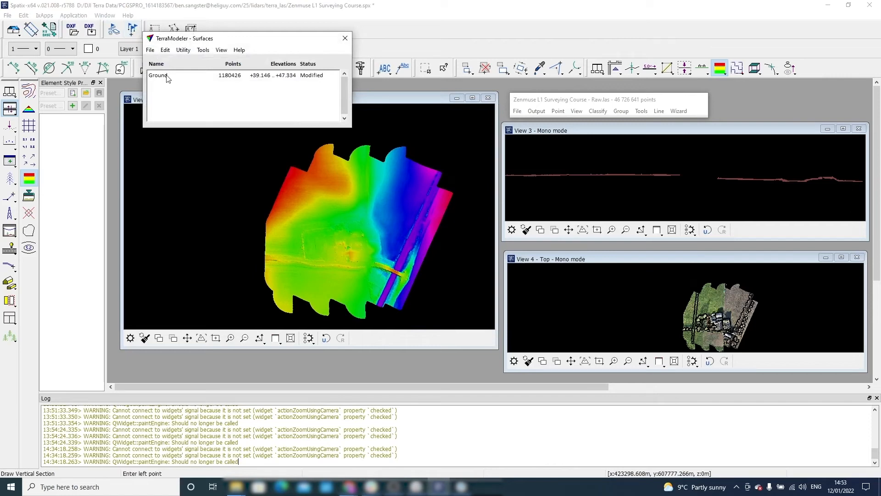
pyautogui.click(167, 77)
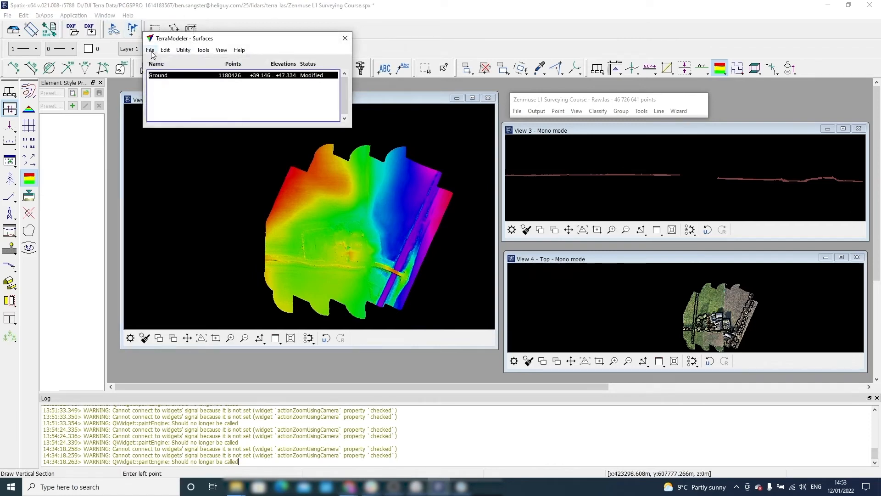
pyautogui.click(151, 50)
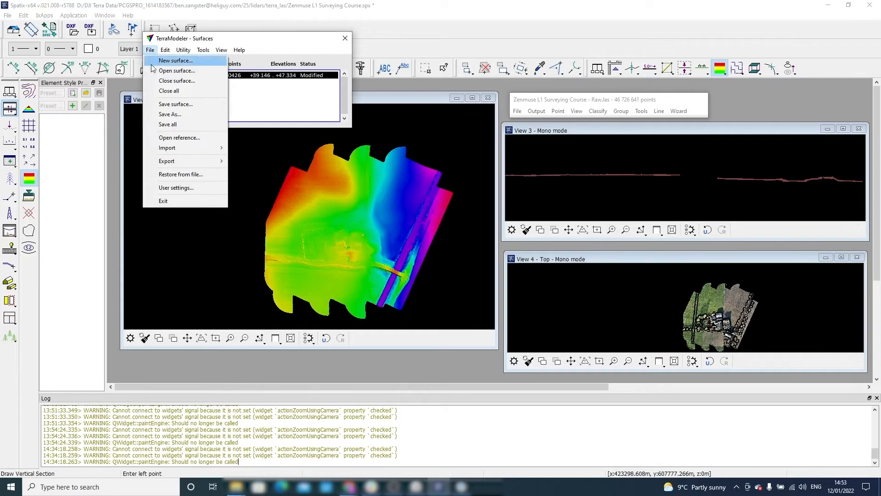
pyautogui.moveTo(172, 166)
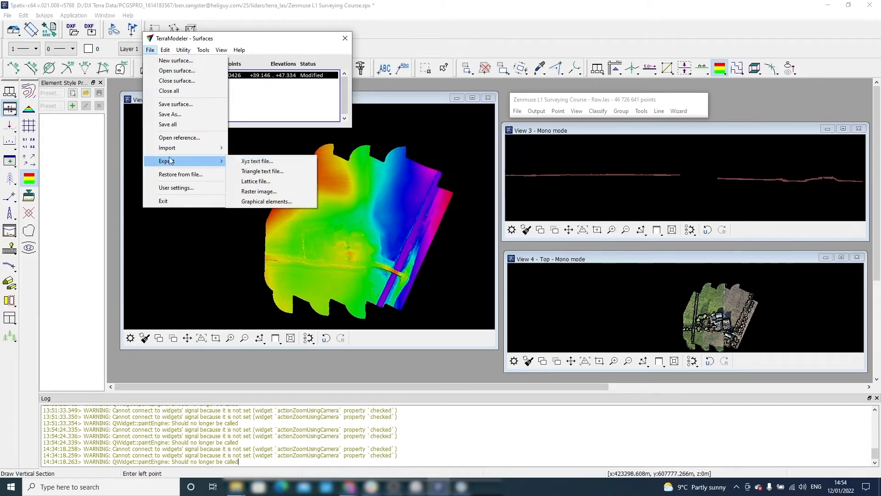
pyautogui.click(163, 82)
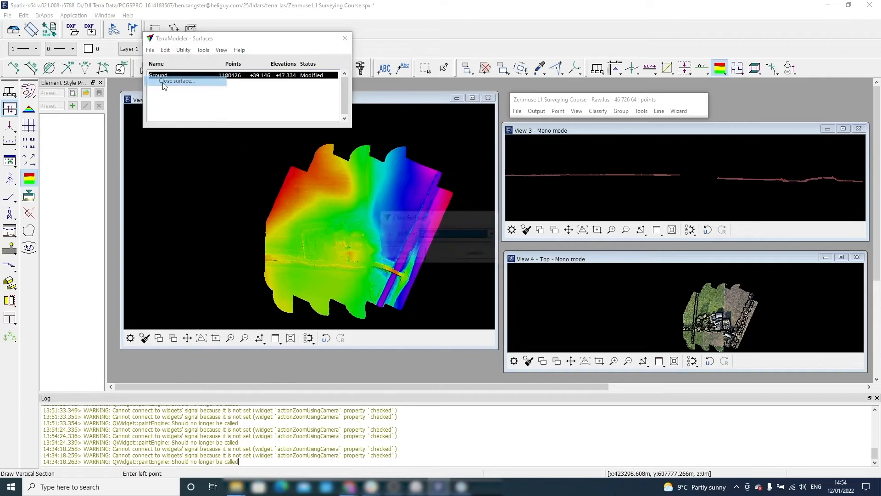
pyautogui.click(403, 254)
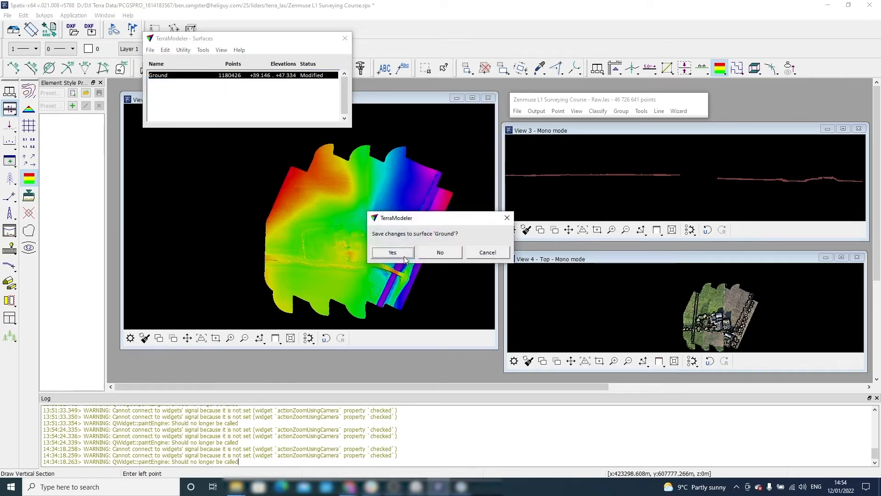
pyautogui.click(406, 254)
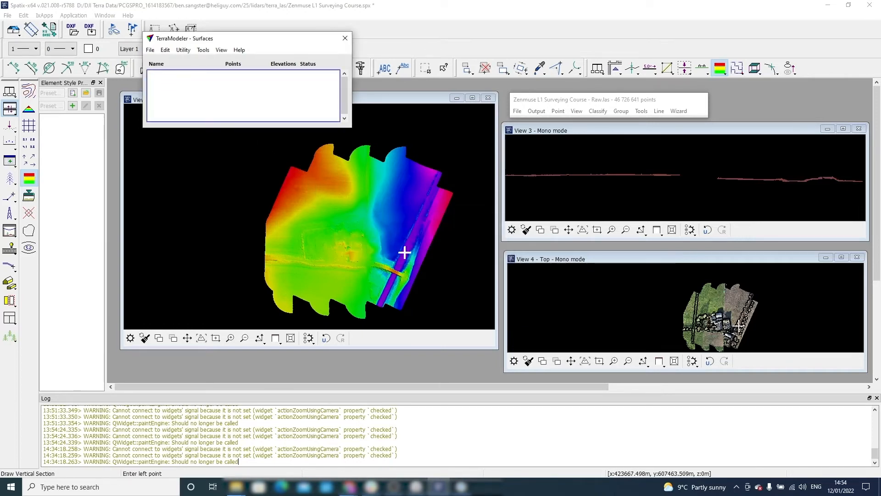
pyautogui.click(345, 37)
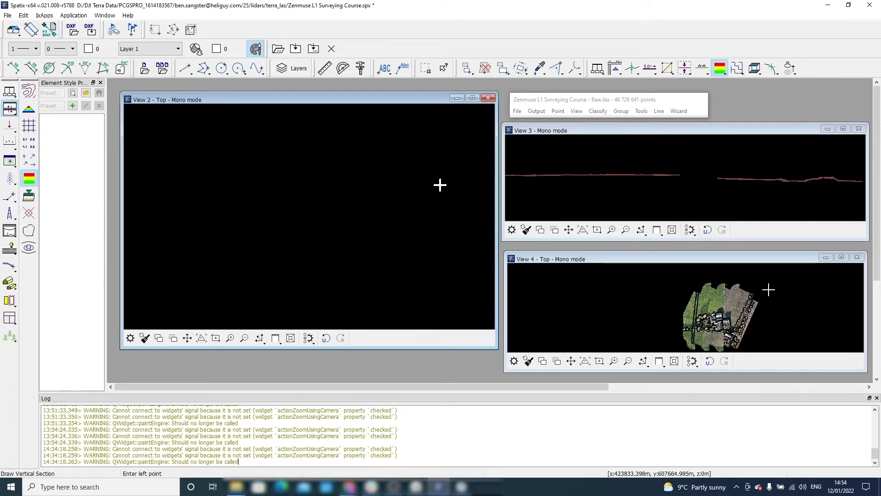
# Set Process Drone Data to classify height from ground and above ground features, and copy results to inactive and noise points, without thinning or ground classification.
pyautogui.click(677, 112)
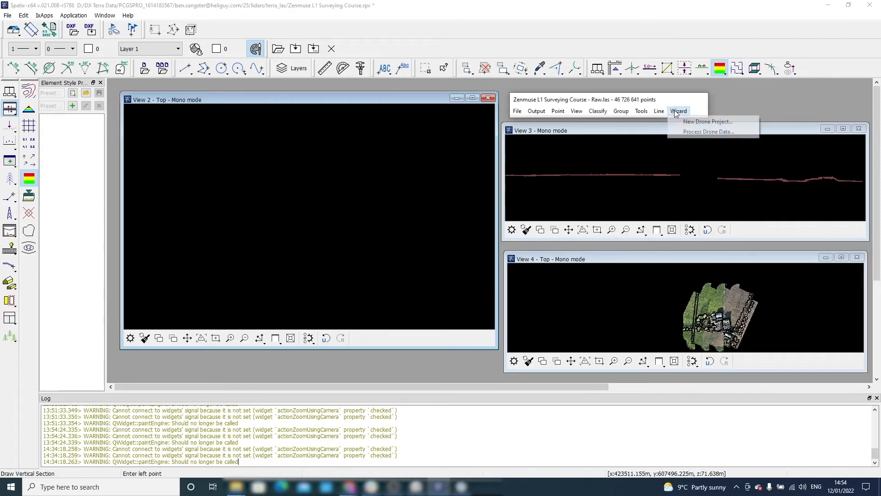
pyautogui.click(686, 132)
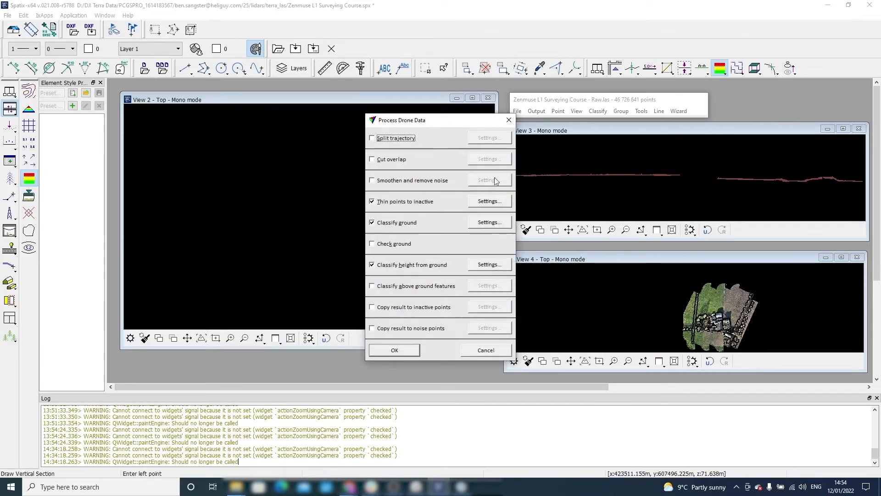
pyautogui.click(372, 201)
pyautogui.click(371, 222)
pyautogui.click(372, 286)
pyautogui.click(371, 306)
pyautogui.click(372, 328)
# Accept the settings of the enabled processing steps, including above ground features, and run the drone data processing.
pyautogui.click(489, 264)
pyautogui.click(414, 261)
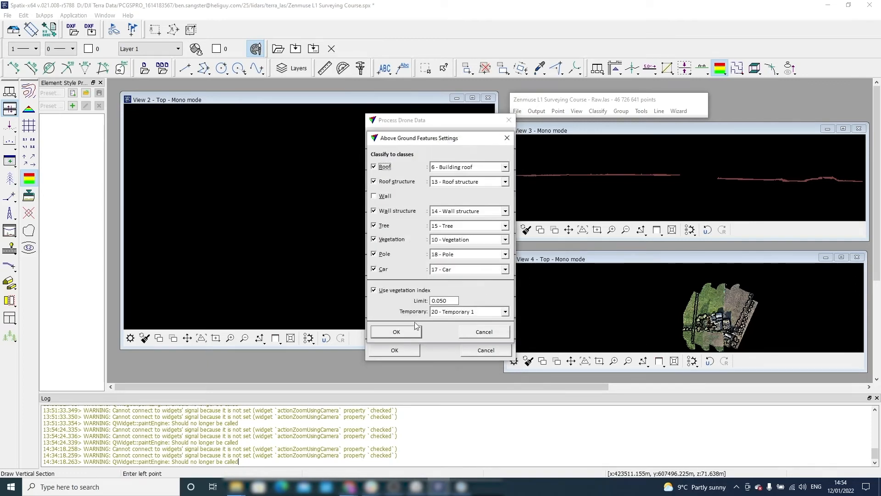
pyautogui.click(415, 331)
pyautogui.click(397, 262)
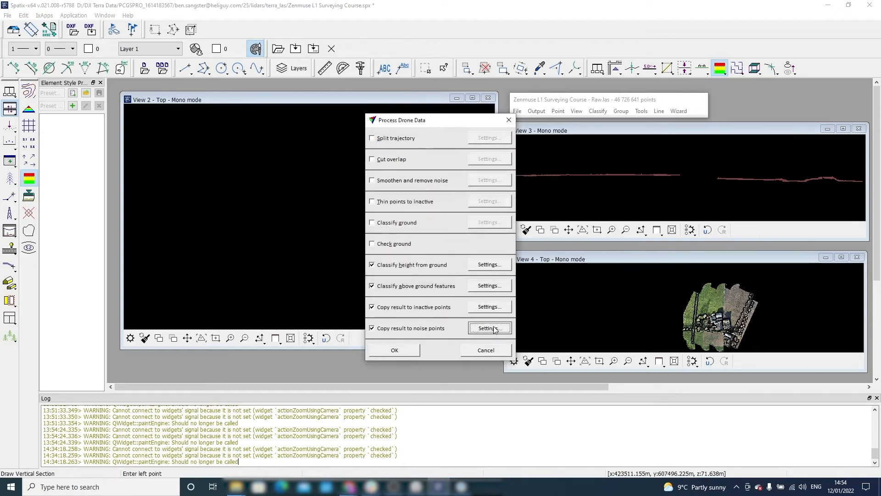
pyautogui.click(397, 264)
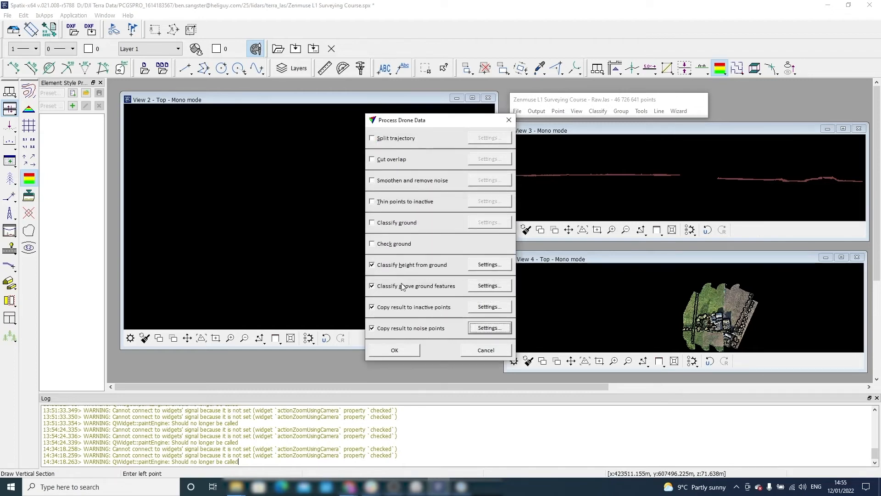
pyautogui.click(410, 351)
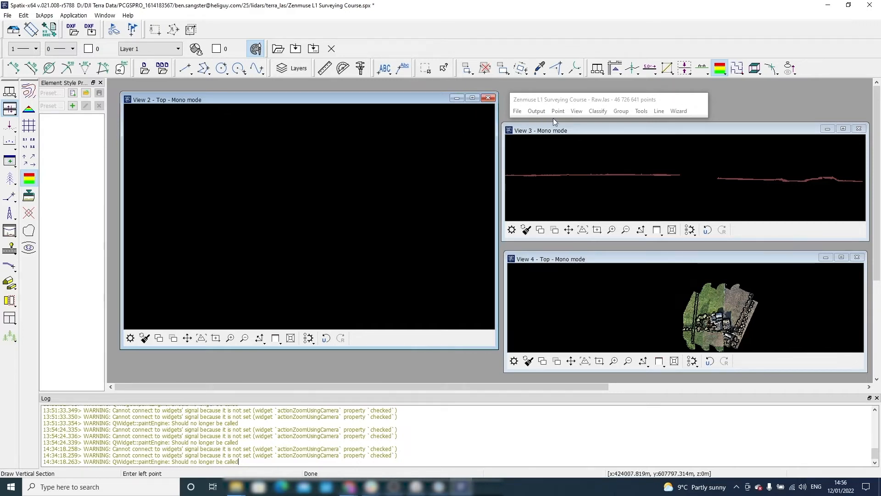
# Display all point classes in View 2, coloured by class.
pyautogui.click(579, 111)
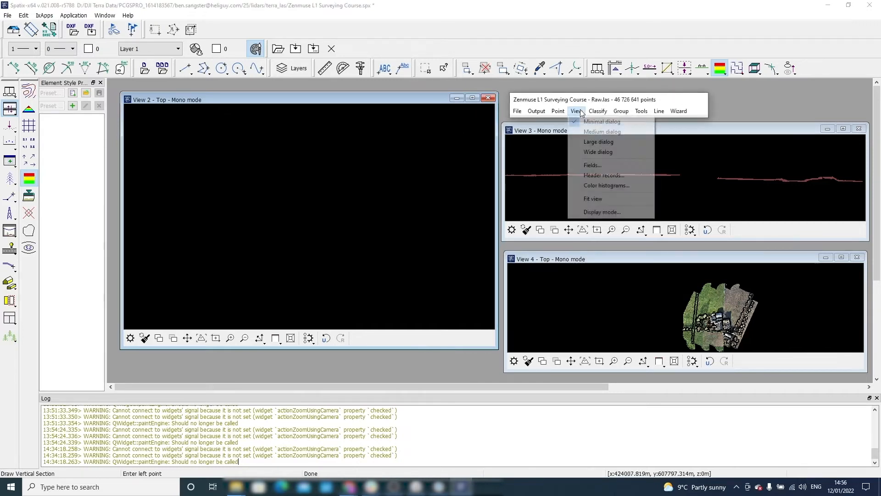
pyautogui.click(582, 211)
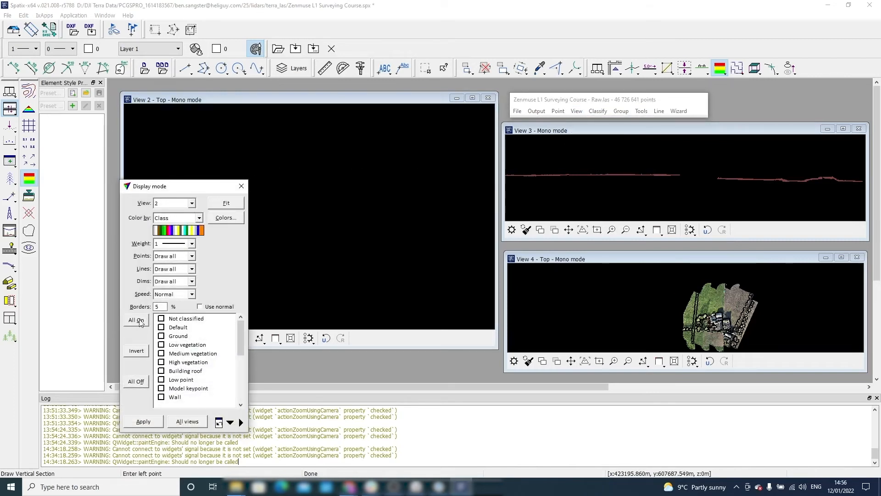
pyautogui.click(144, 421)
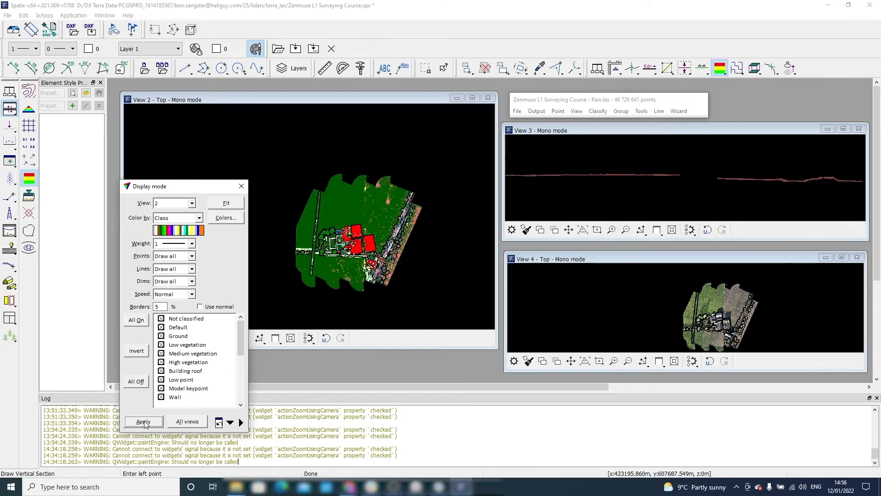
pyautogui.click(241, 186)
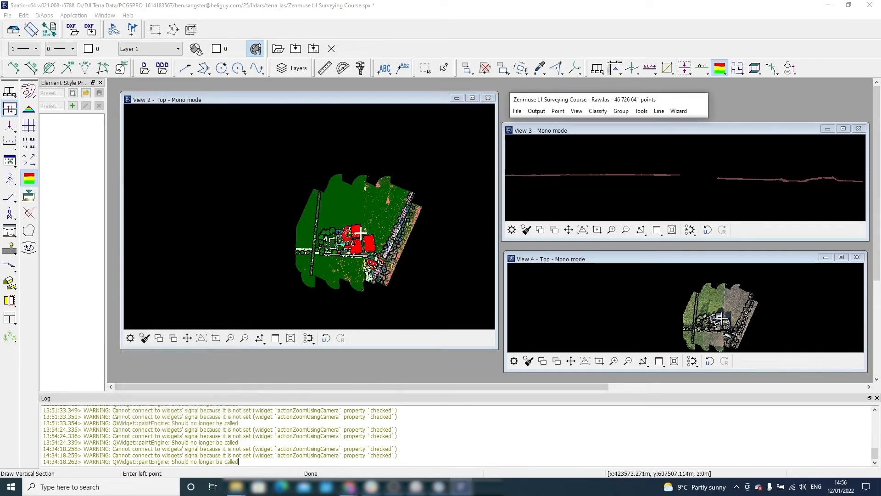
# Draw a vertical section with a depth of 0.100 across the site through the buildings, applied to View 3.
pyautogui.moveTo(362, 236); pyautogui.dragTo(331, 227, button='middle')
pyautogui.scroll(3, 331, 226)
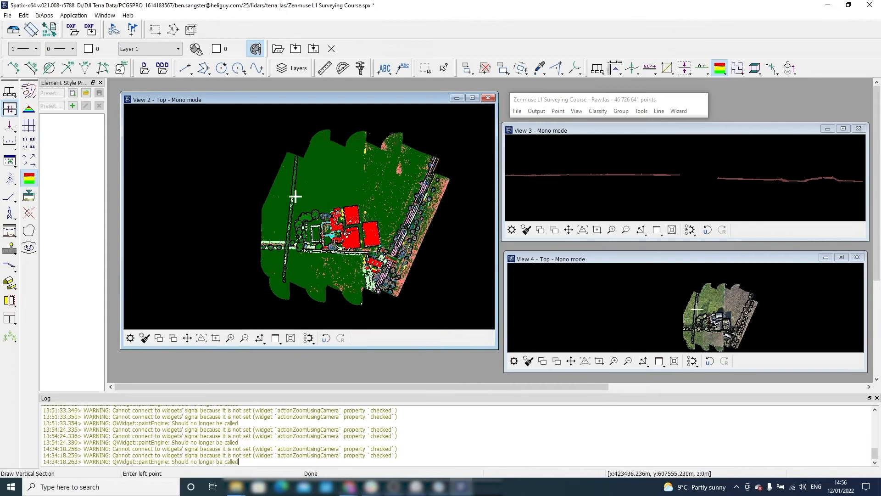
pyautogui.click(12, 130)
pyautogui.click(9, 109)
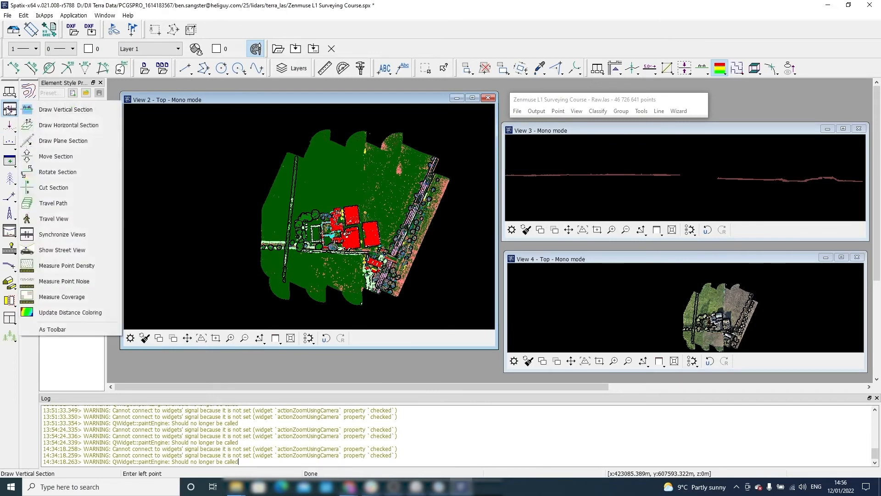
pyautogui.click(37, 110)
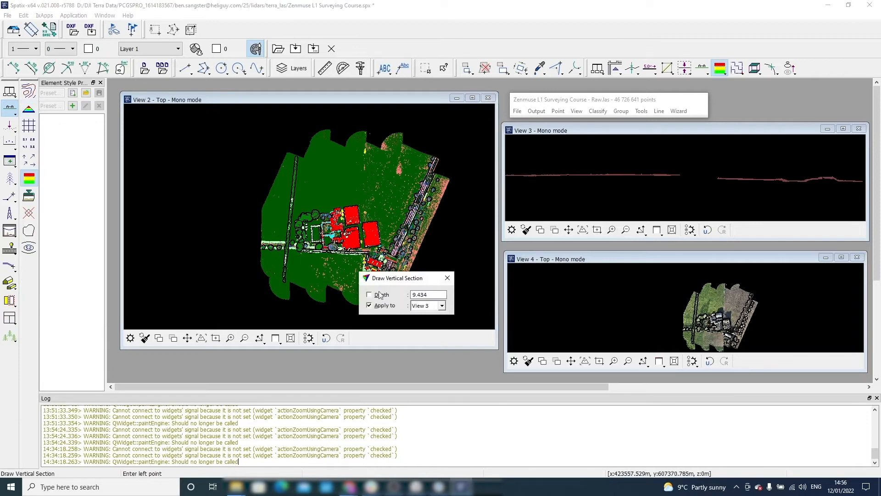
pyautogui.moveTo(429, 293); pyautogui.dragTo(416, 295)
pyautogui.write('0.100')
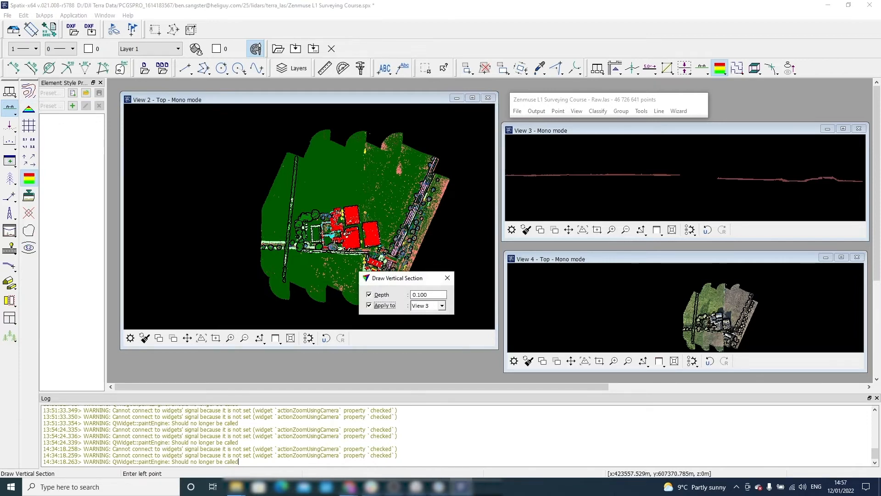
pyautogui.moveTo(382, 279)
pyautogui.mouseDown()
pyautogui.moveTo(377, 294)
pyautogui.moveTo(231, 252)
pyautogui.moveTo(164, 264)
pyautogui.mouseUp()
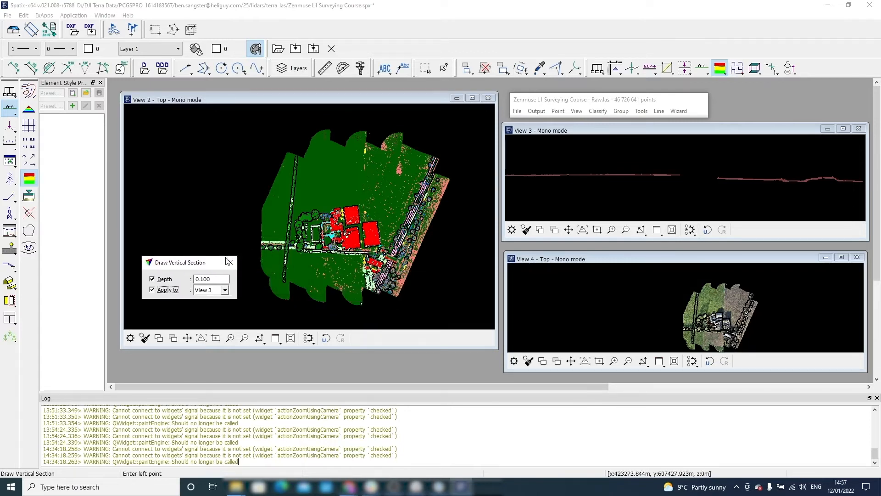
pyautogui.click(255, 207)
pyautogui.click(441, 260)
pyautogui.click(442, 257)
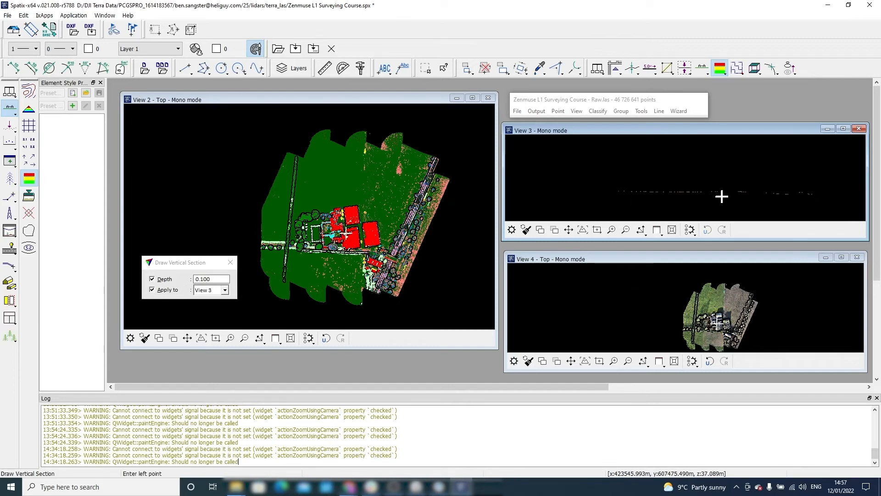
# Add the Building roof class to the points displayed in View 3, keeping Ground on.
pyautogui.click(577, 111)
pyautogui.click(592, 210)
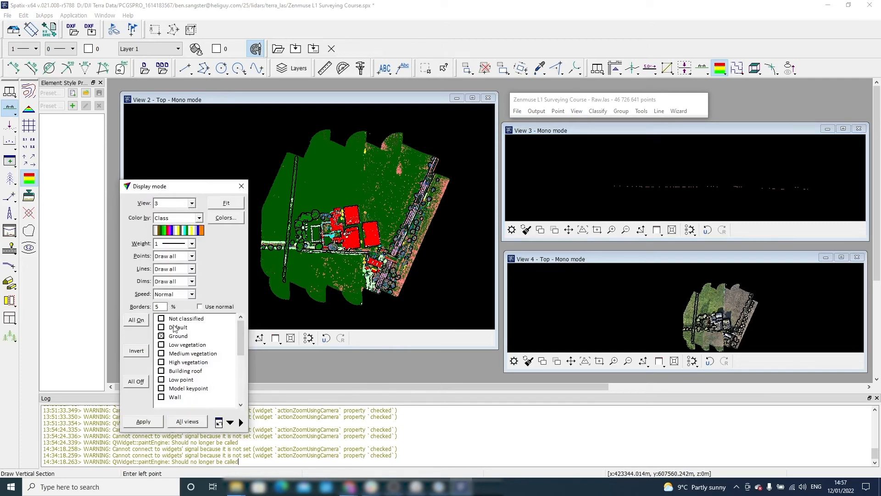
pyautogui.click(161, 371)
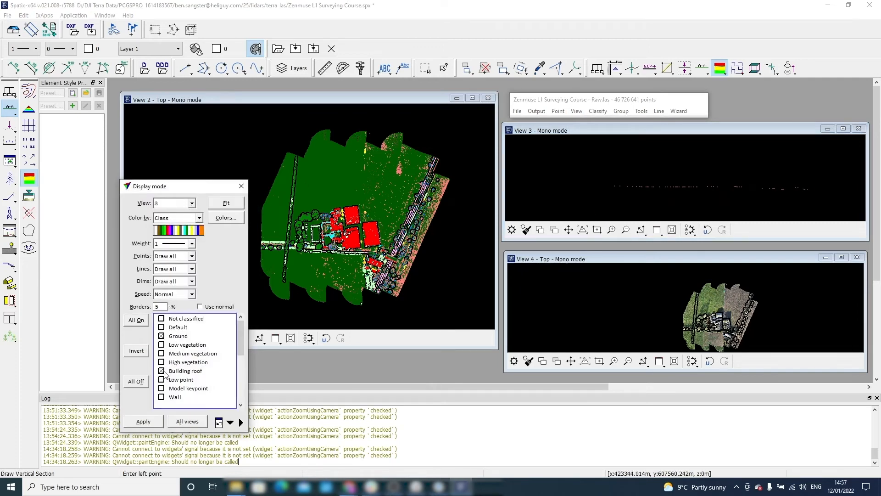
pyautogui.click(144, 422)
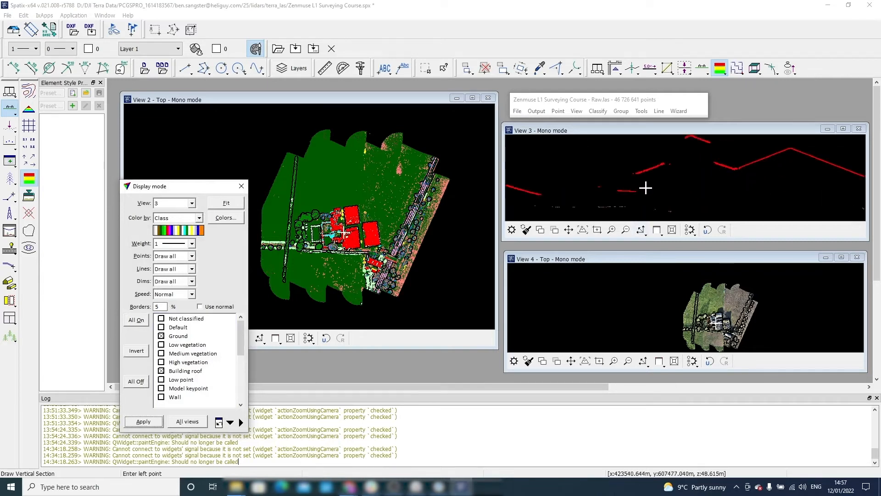
# Examine the building roof and ground points along the section in View 3 against the buildings in the top view.
pyautogui.scroll(2, 642, 190)
pyautogui.moveTo(681, 183); pyautogui.dragTo(613, 183, button='middle')
pyautogui.moveTo(745, 167); pyautogui.dragTo(616, 181, button='middle')
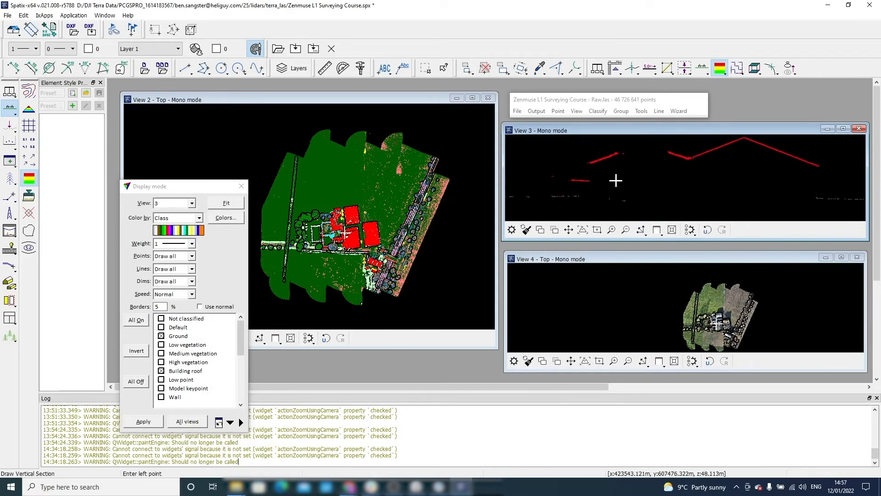
pyautogui.scroll(3, 347, 230)
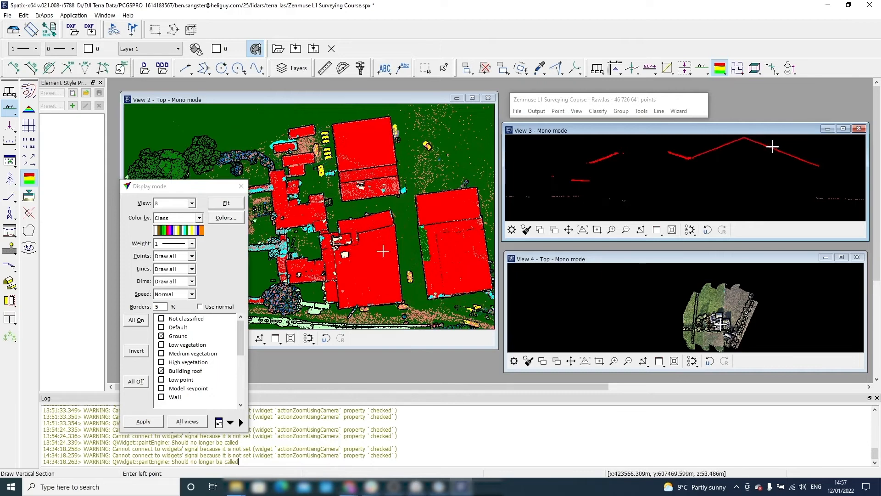
pyautogui.moveTo(637, 179); pyautogui.dragTo(822, 149, button='middle')
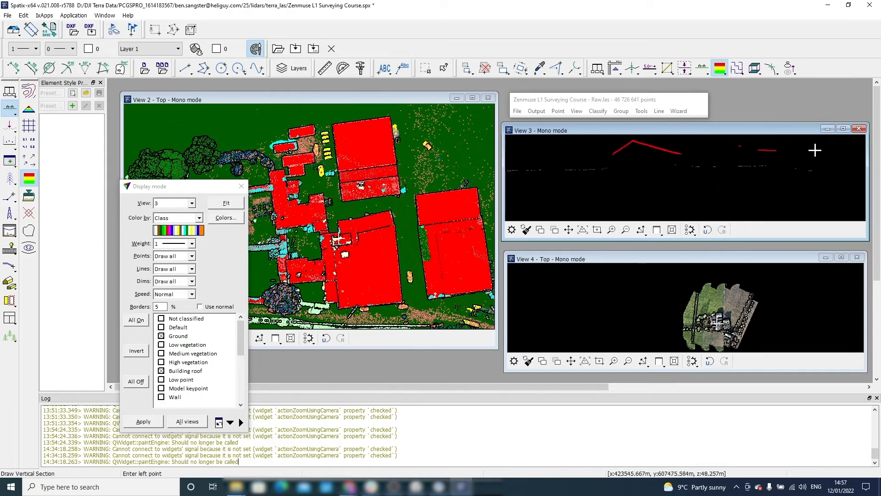
pyautogui.scroll(-2, 704, 163)
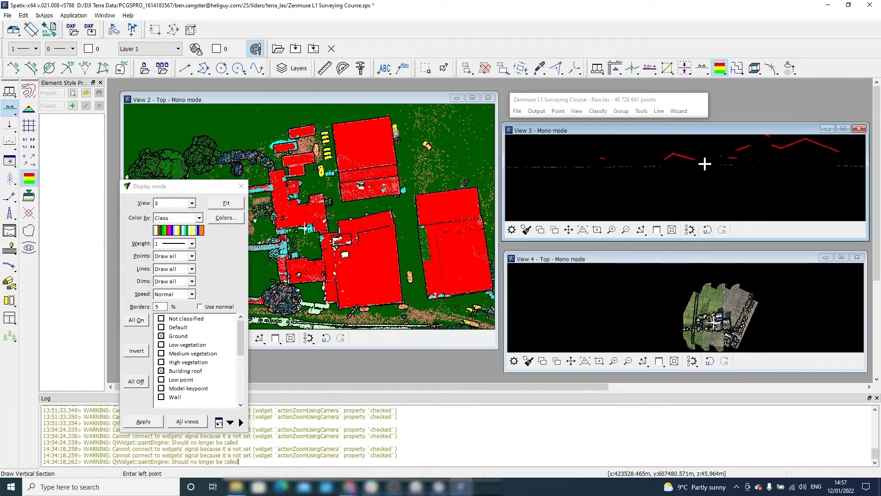
pyautogui.moveTo(778, 156); pyautogui.dragTo(671, 161, button='middle')
pyautogui.moveTo(759, 161); pyautogui.dragTo(674, 157, button='middle')
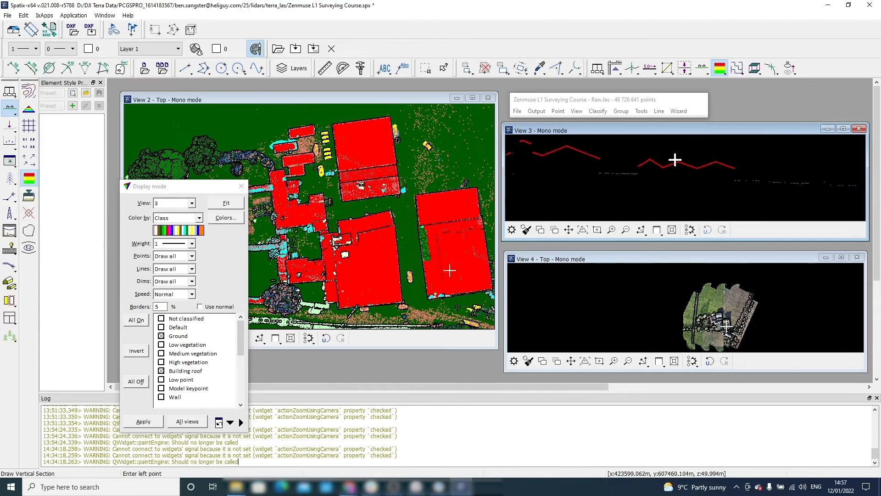
pyautogui.moveTo(753, 158); pyautogui.dragTo(712, 159, button='middle')
pyautogui.scroll(-2, 667, 170)
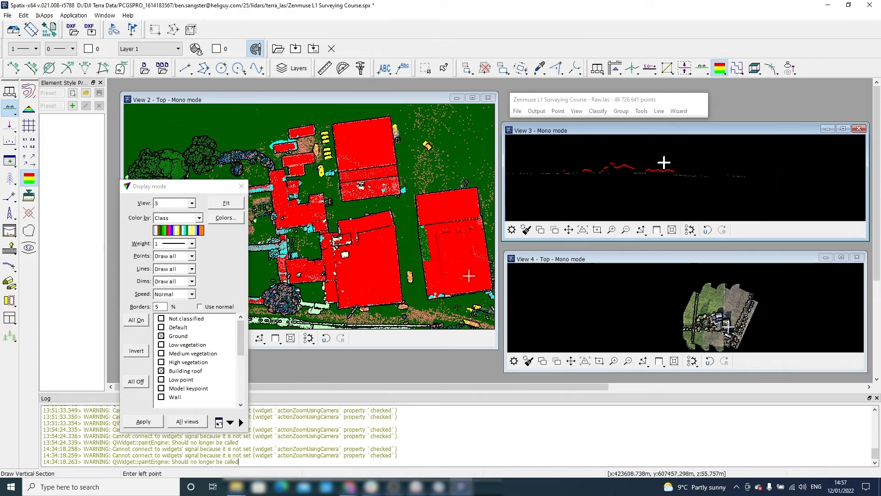
# Add the Tree class to the points displayed in View 3 and close the display settings.
pyautogui.click(578, 112)
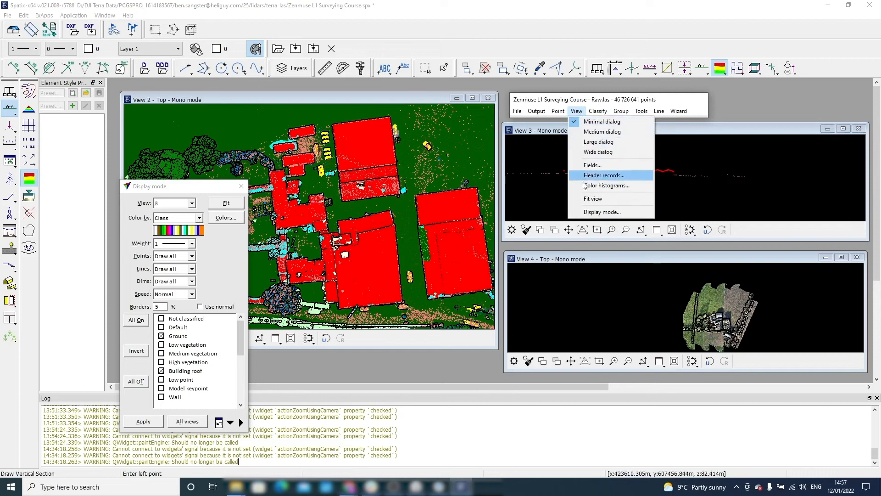
pyautogui.click(587, 211)
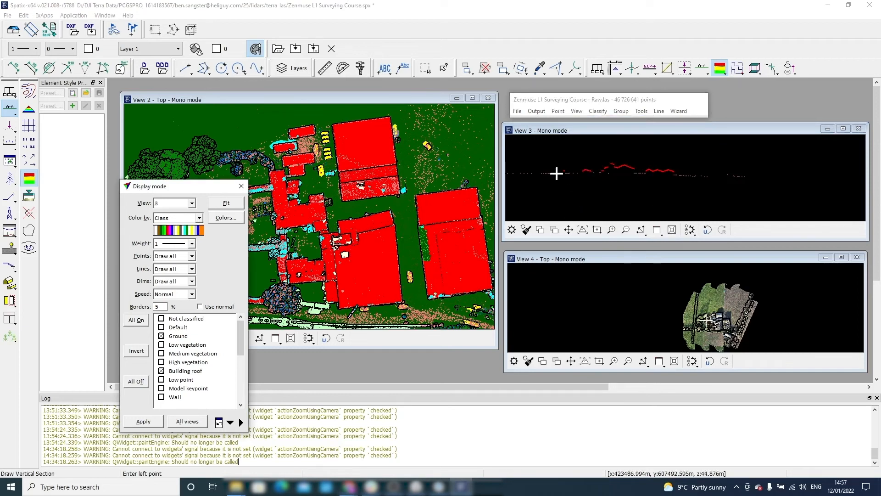
pyautogui.scroll(-3, 175, 385)
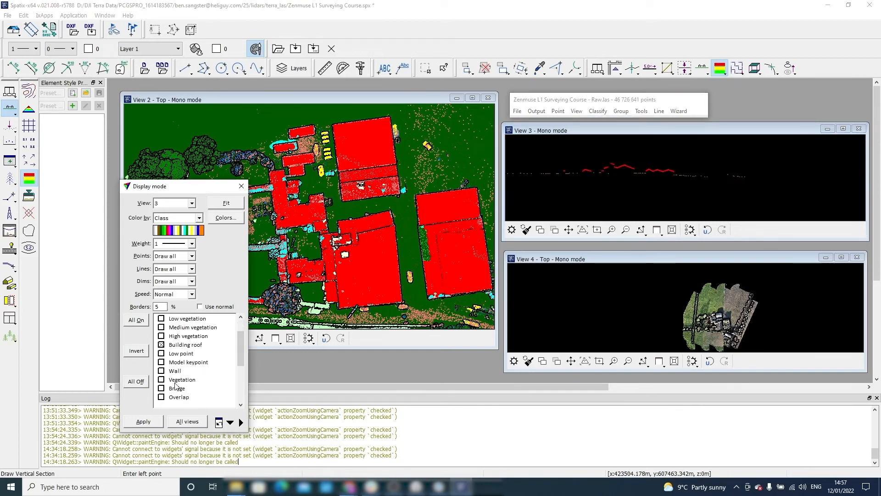
pyautogui.click(161, 388)
pyautogui.click(148, 422)
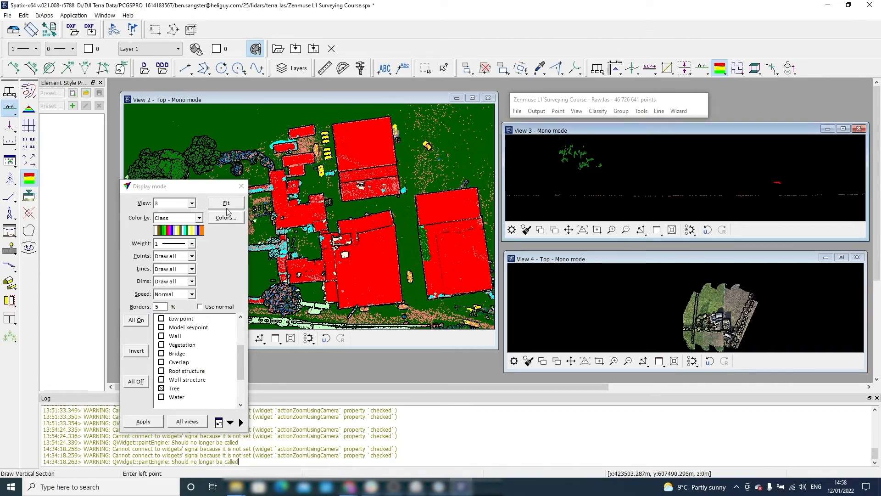
pyautogui.click(241, 188)
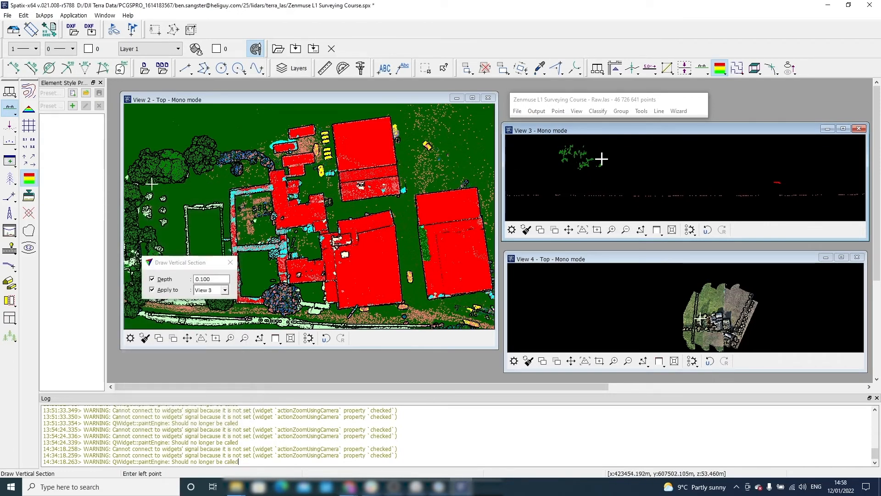
# Examine the tree points along the section in View 3 and compare their location with the true-colour points in View 4.
pyautogui.scroll(-5, 588, 168)
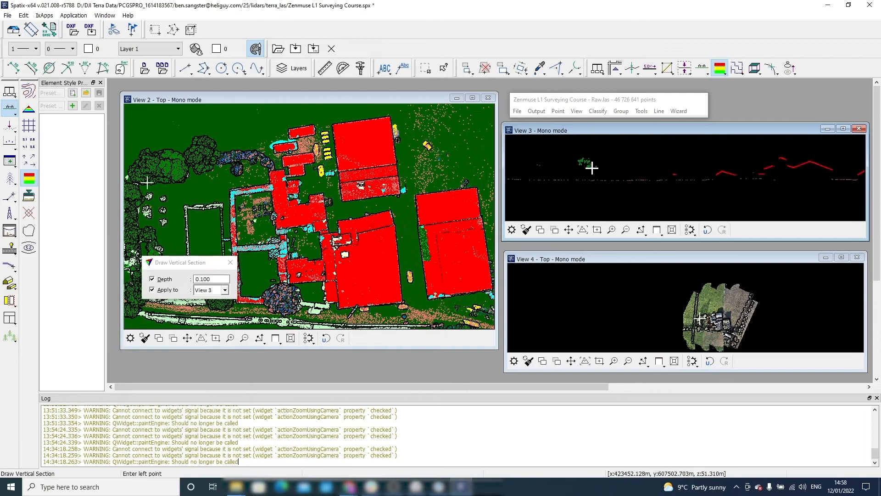
pyautogui.moveTo(722, 183); pyautogui.dragTo(673, 180, button='middle')
pyautogui.scroll(5, 804, 175)
pyautogui.scroll(-5, 367, 245)
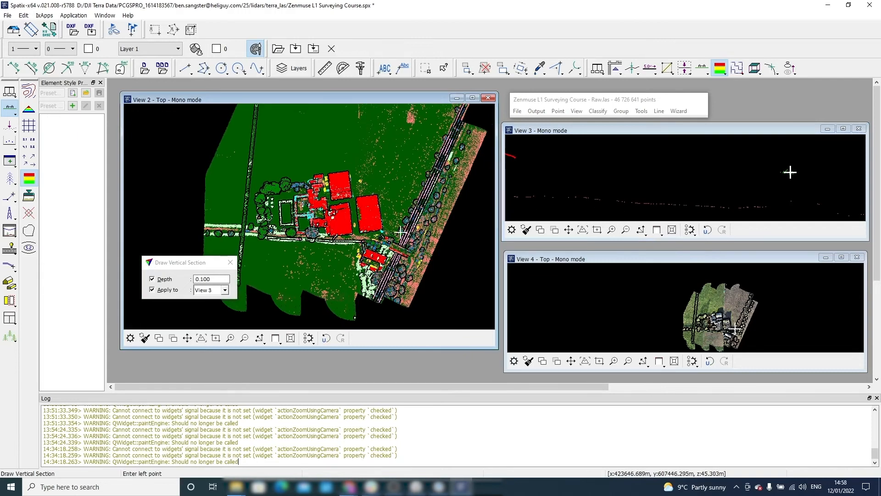
pyautogui.scroll(5, 735, 333)
pyautogui.scroll(3, 747, 319)
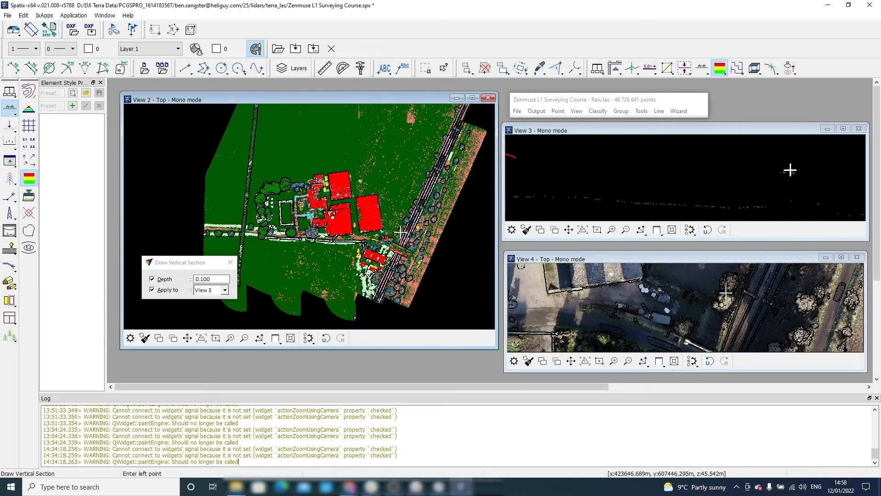
pyautogui.scroll(-5, 789, 171)
pyautogui.moveTo(670, 176)
pyautogui.mouseDown(button='middle')
pyautogui.moveTo(679, 178)
pyautogui.moveTo(667, 177)
pyautogui.mouseUp(button='middle')
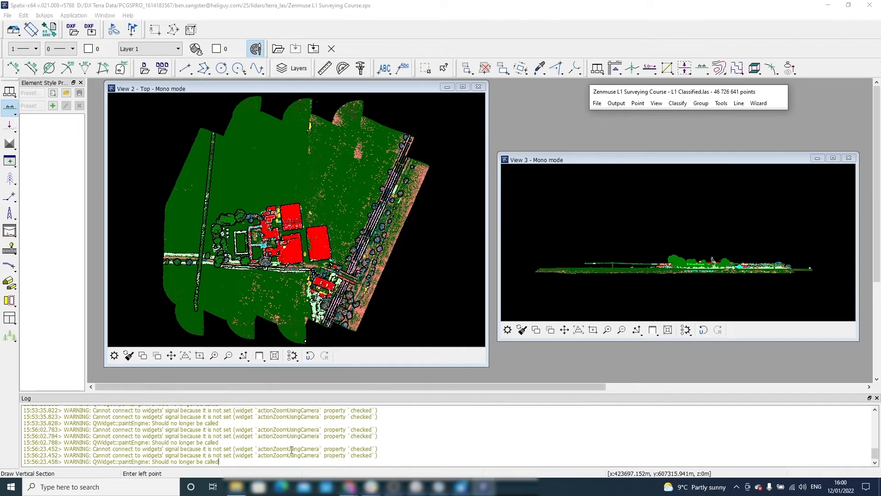
# Switch to File Explorer and open L1 Surveying Course Checkpoints.csv from the GCP Files folder in Excel.
pyautogui.click(237, 486)
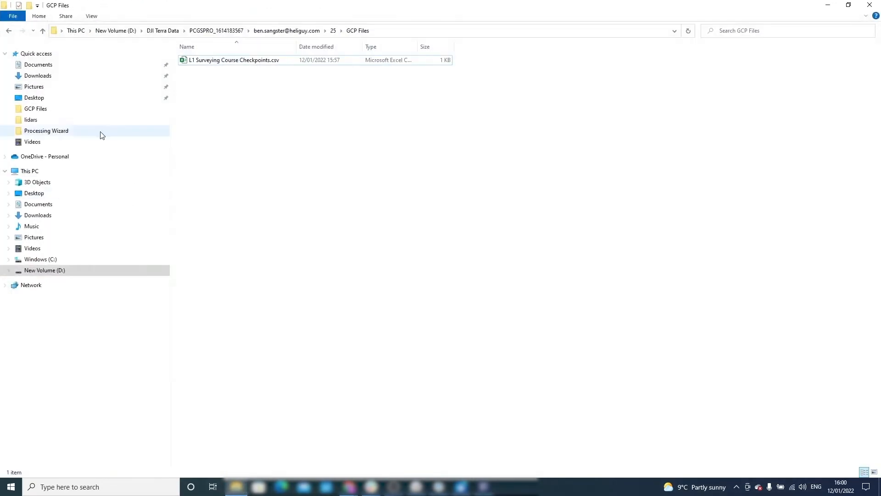
pyautogui.click(9, 30)
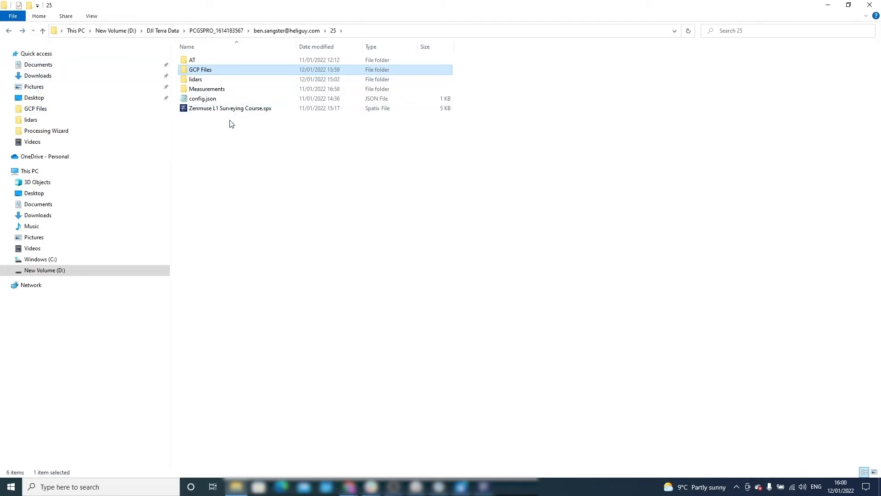
pyautogui.doubleClick(230, 71)
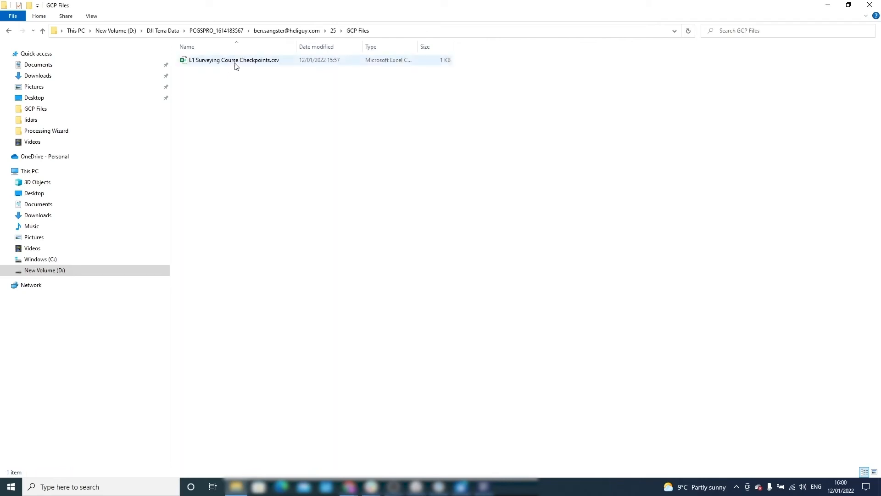
pyautogui.doubleClick(235, 60)
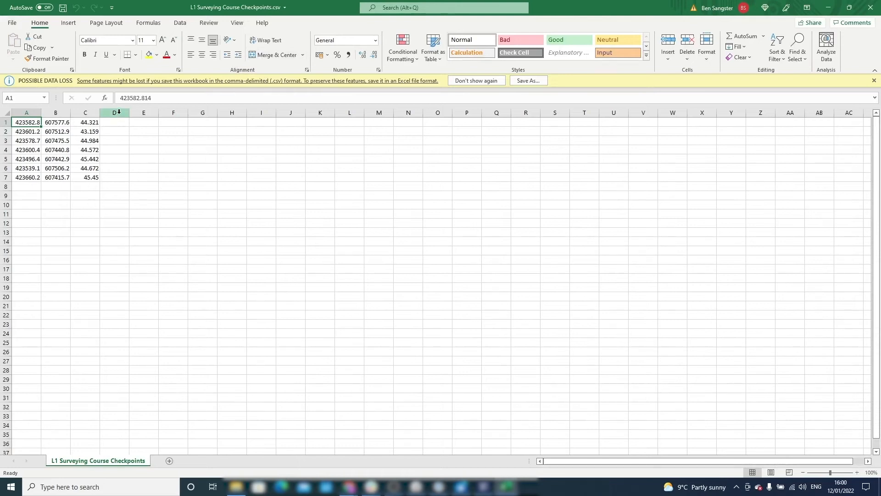
pyautogui.rightClick(119, 112)
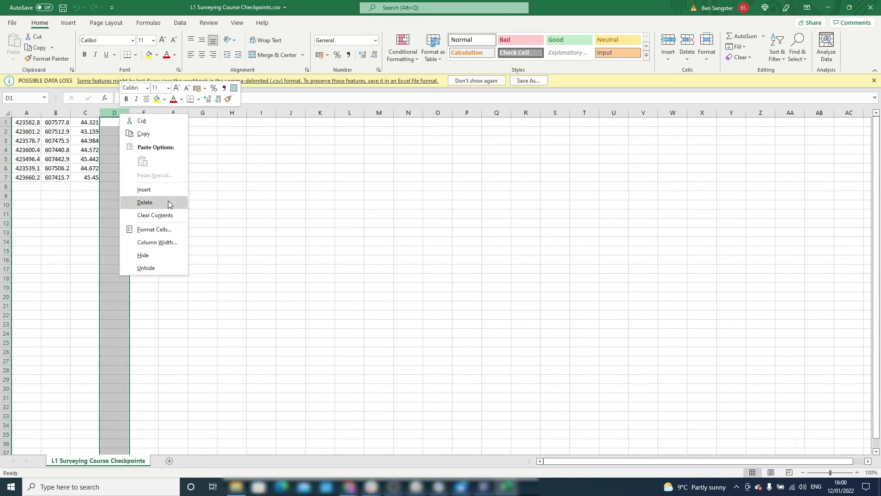
pyautogui.press('Escape')
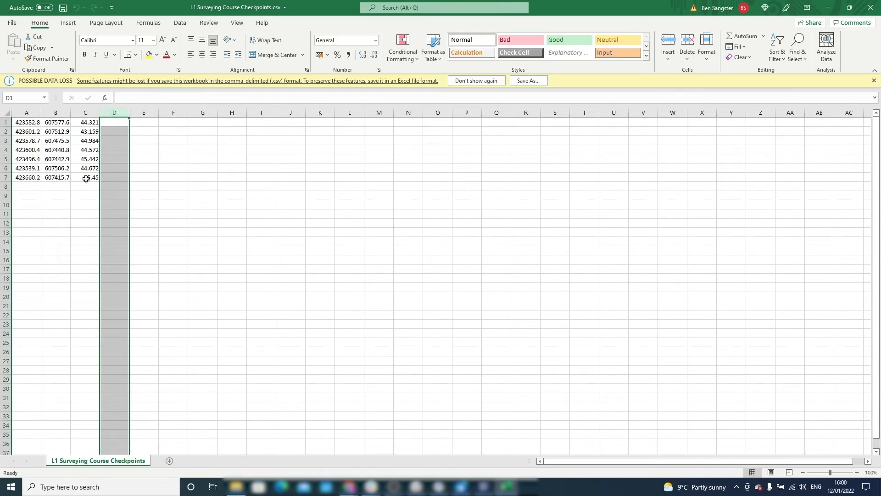
pyautogui.click(86, 179)
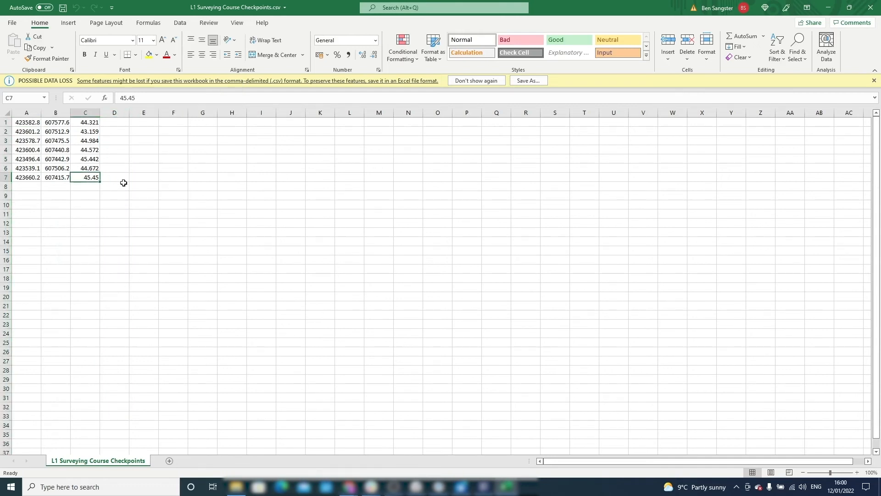
# Save the checkpoint sheet as Text (Tab delimited) in the GCP Files folder, named L1 Surveying Course Checkpoints - tab.txt.
pyautogui.click(18, 23)
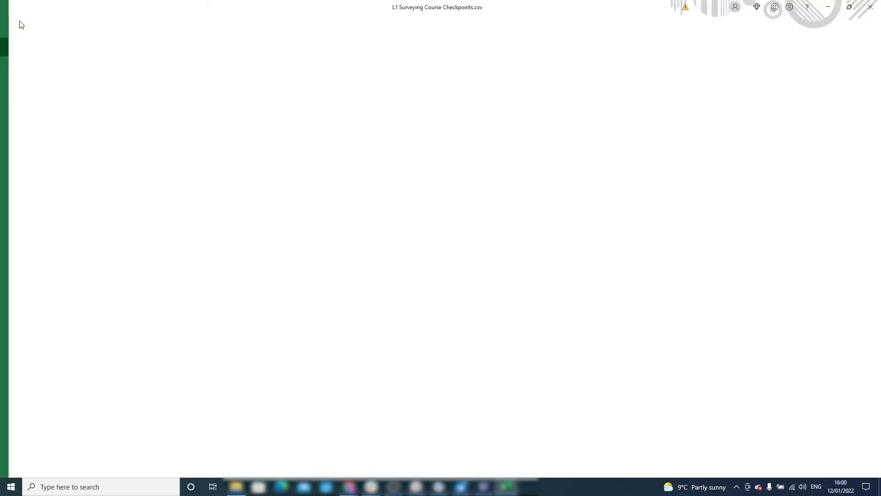
pyautogui.click(37, 147)
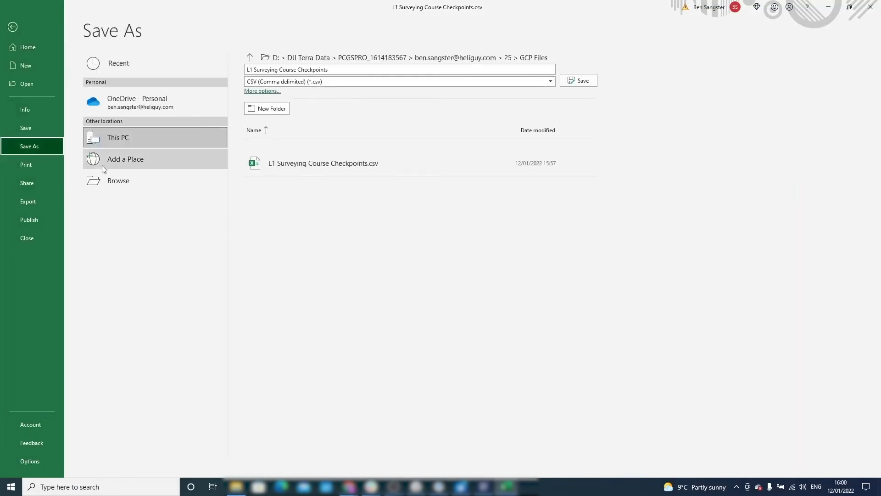
pyautogui.click(122, 179)
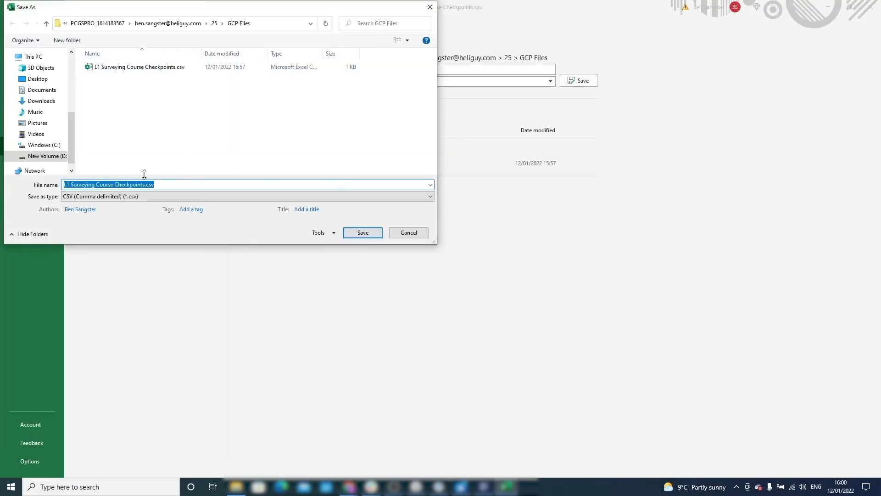
pyautogui.click(144, 185)
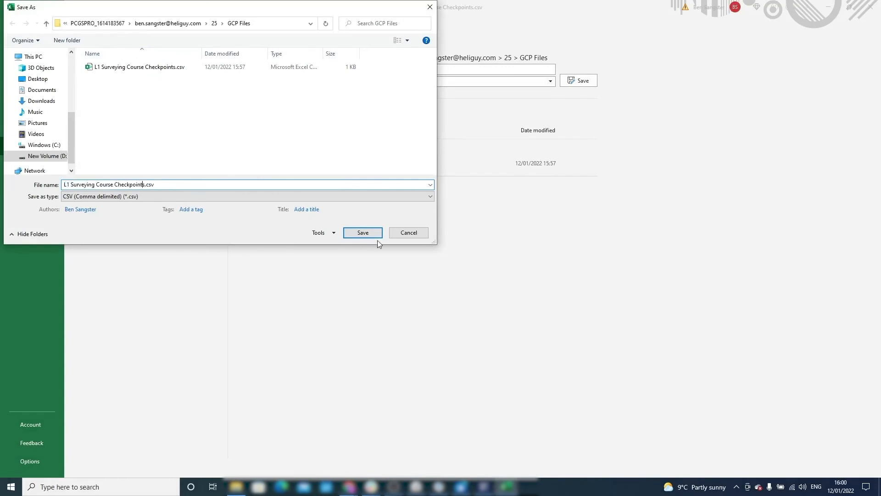
pyautogui.write('- tab')
pyautogui.click(305, 196)
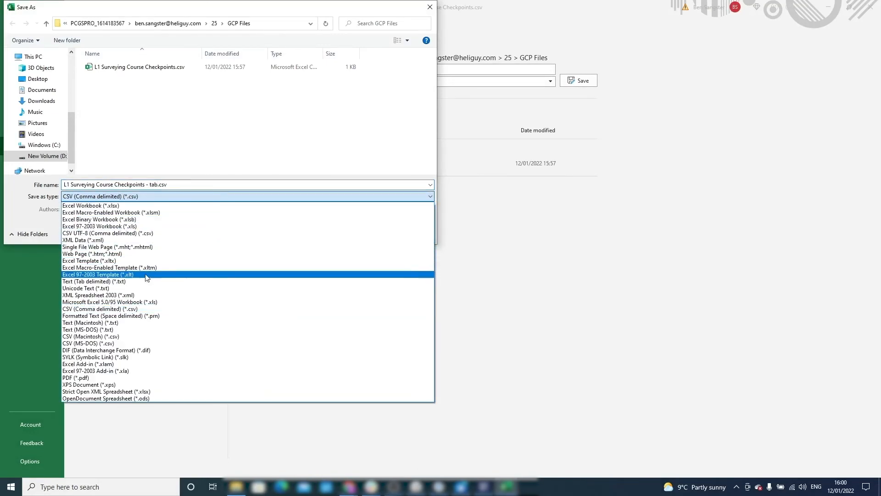
pyautogui.click(144, 281)
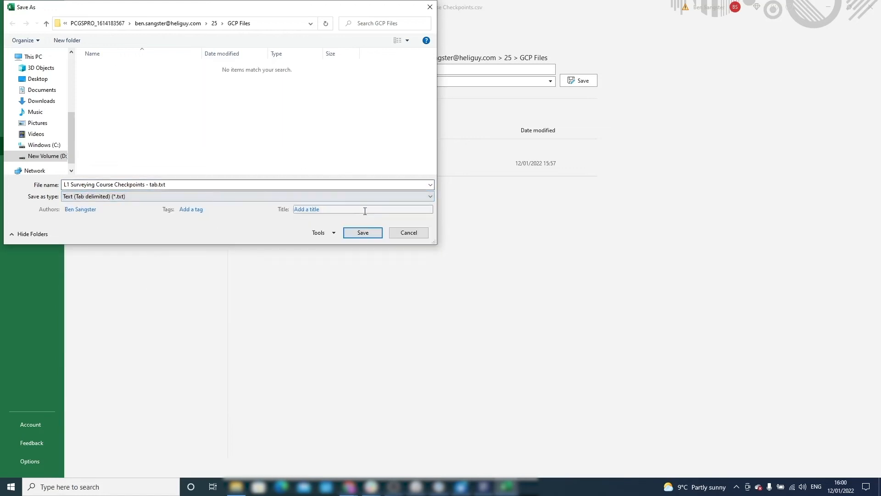
pyautogui.click(360, 233)
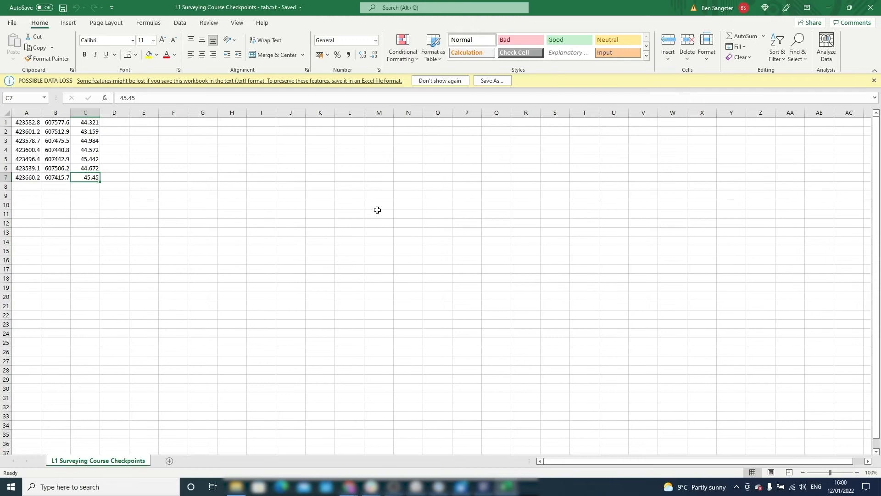
# Close the Excel workbook and open L1 Surveying Course Checkpoints - tab.txt from File Explorer in Notepad.
pyautogui.click(236, 486)
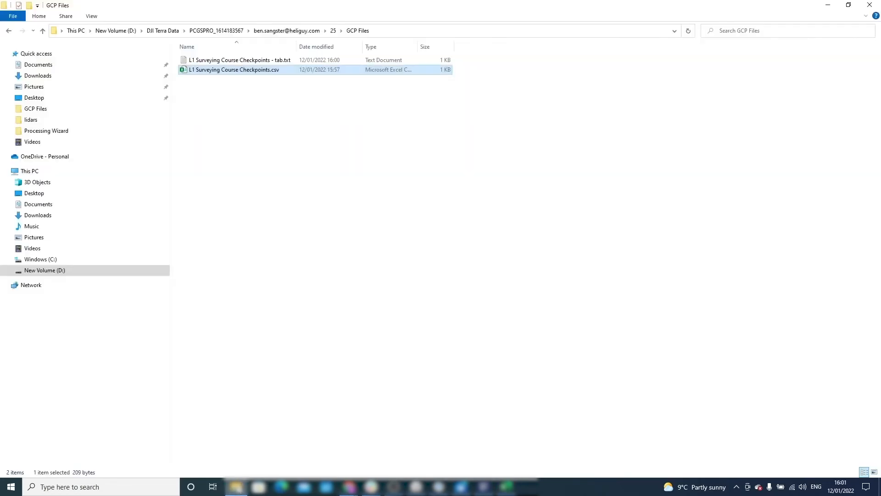
pyautogui.doubleClick(268, 61)
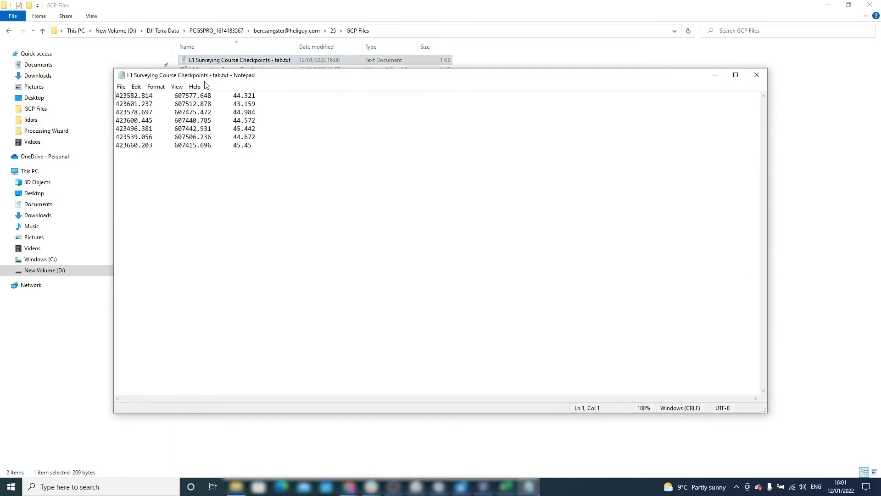
pyautogui.click(714, 75)
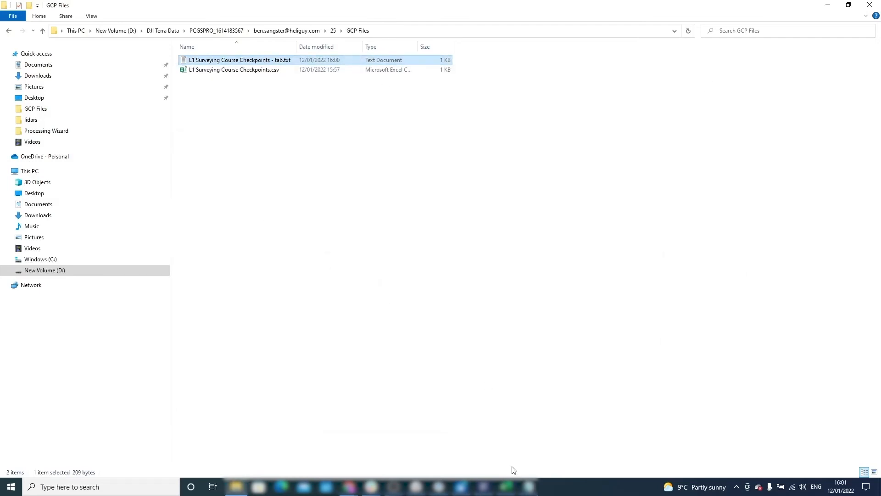
pyautogui.click(506, 486)
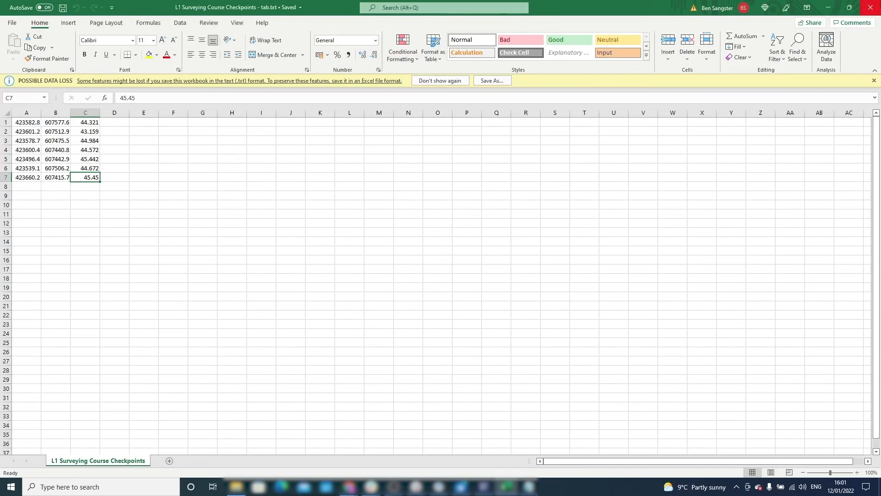
pyautogui.click(871, 7)
pyautogui.doubleClick(192, 61)
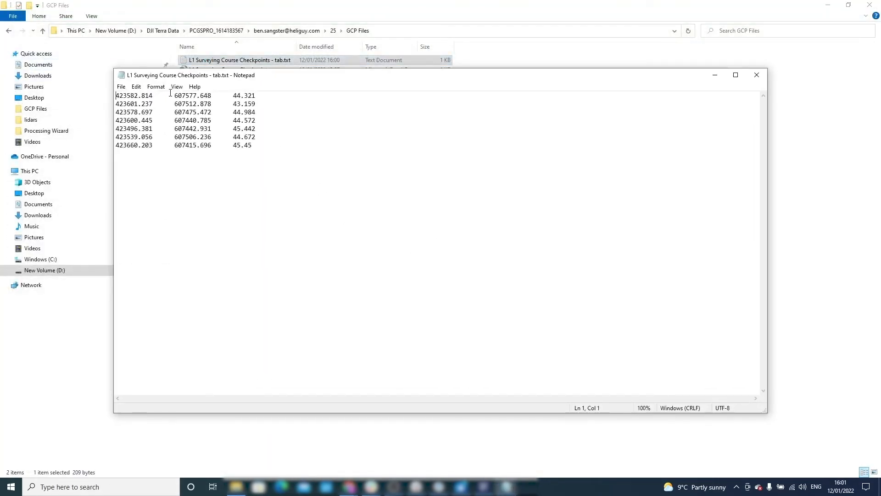
# Replace the tab between the first and second coordinates with a single space on all seven checkpoint lines.
pyautogui.press('BackSpace')
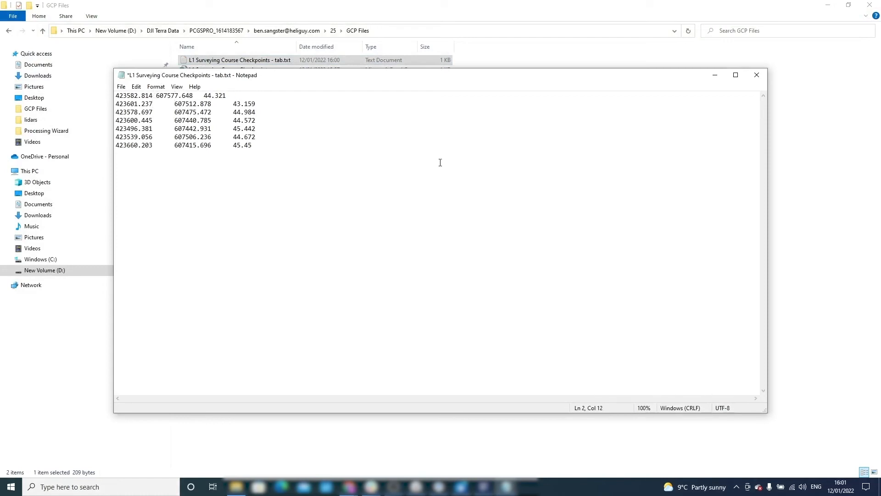
pyautogui.press('BackSpace')
pyautogui.press('BackSpace')
pyautogui.press('Down')
pyautogui.press('BackSpace')
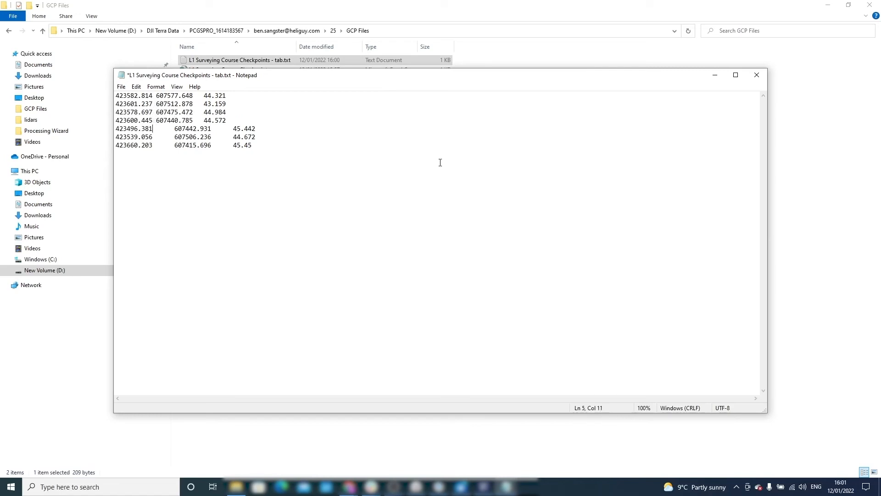
pyautogui.press('BackSpace')
pyautogui.press('Delete')
pyautogui.press('Down')
pyautogui.press('BackSpace')
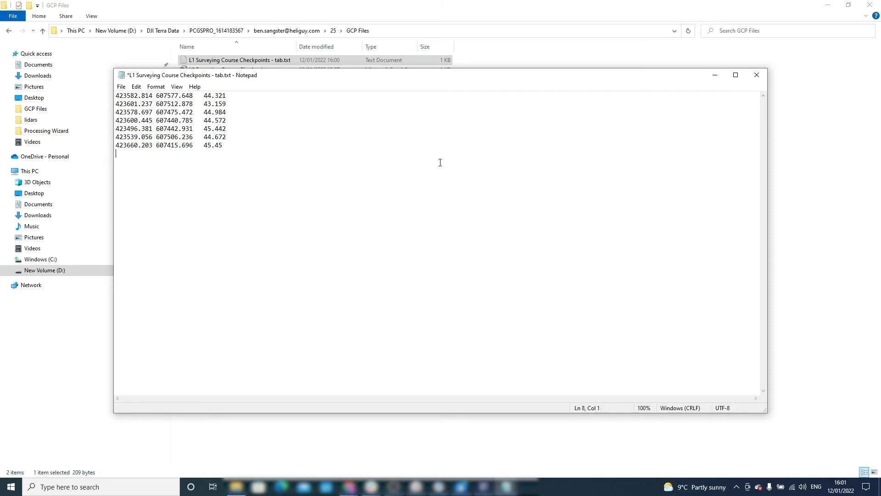
# Replace the tab before the elevation with a single space on every checkpoint line, save the text file and minimize Notepad.
pyautogui.press('Up')
pyautogui.press('Up')
pyautogui.press('Up')
pyautogui.press('Up')
pyautogui.press('End')
pyautogui.press('BackSpace')
pyautogui.press('space')
pyautogui.press('Down')
pyautogui.press('BackSpace')
pyautogui.press('space')
pyautogui.press('Down')
pyautogui.press('BackSpace')
pyautogui.press('space')
pyautogui.press('Down')
pyautogui.press('BackSpace')
pyautogui.press('space')
pyautogui.press('Down')
pyautogui.press('BackSpace')
pyautogui.press('space')
pyautogui.press('Down')
pyautogui.press('BackSpace')
pyautogui.press('space')
pyautogui.press('Down')
pyautogui.press('BackSpace')
pyautogui.press('space')
pyautogui.hotkey('ctrl', 's')
pyautogui.click(714, 75)
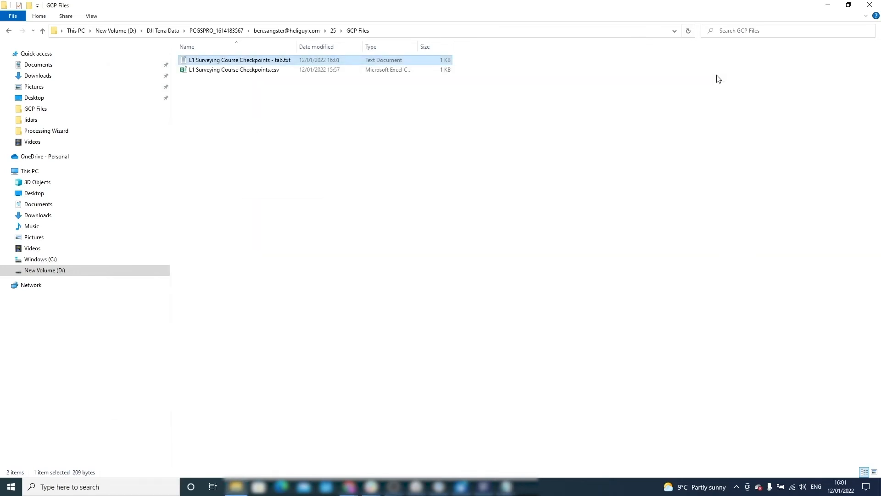
# Switch to Spatix and close the classified L1 point cloud in TerraScan.
pyautogui.click(483, 486)
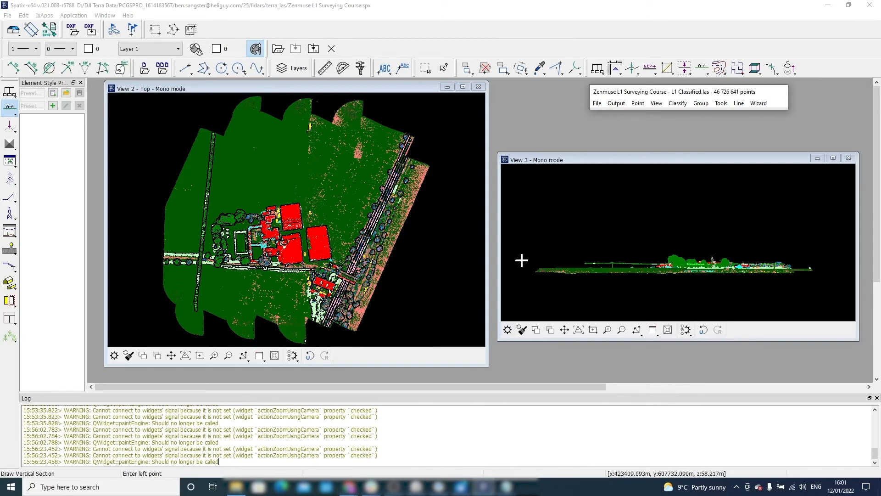
pyautogui.click(596, 103)
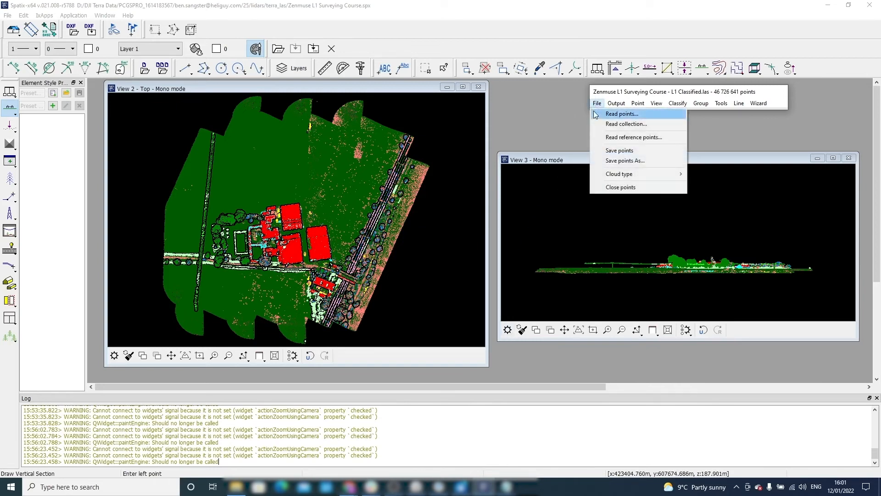
pyautogui.click(601, 188)
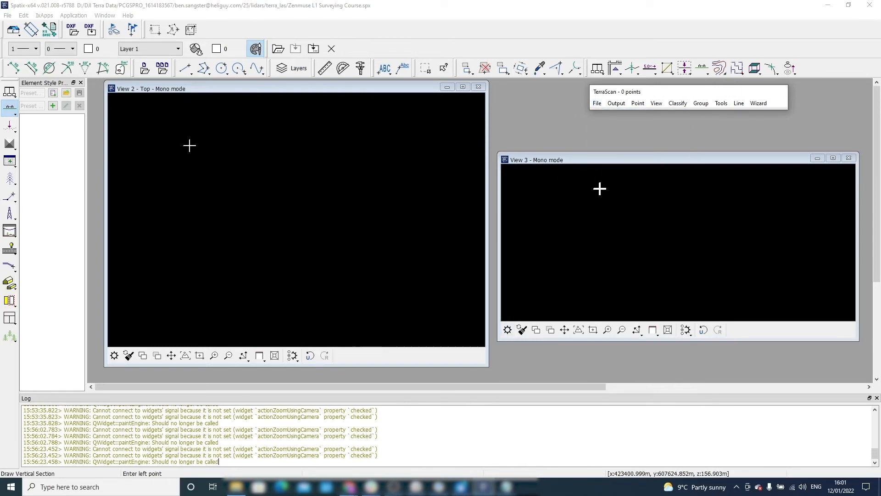
# Read L1 Surveying Course Checkpoints - tab.txt from the GCP Files folder into TerraScan as Airborne lidar points in XYZ format.
pyautogui.click(593, 104)
pyautogui.click(599, 114)
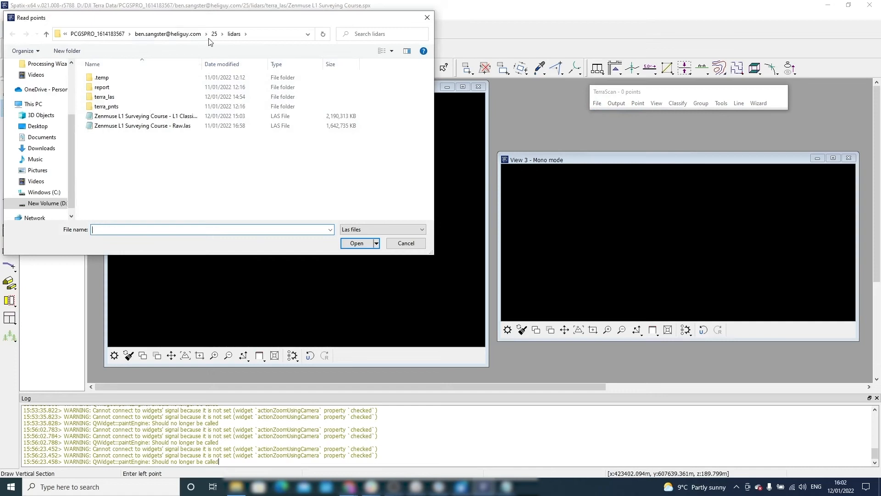
pyautogui.click(214, 34)
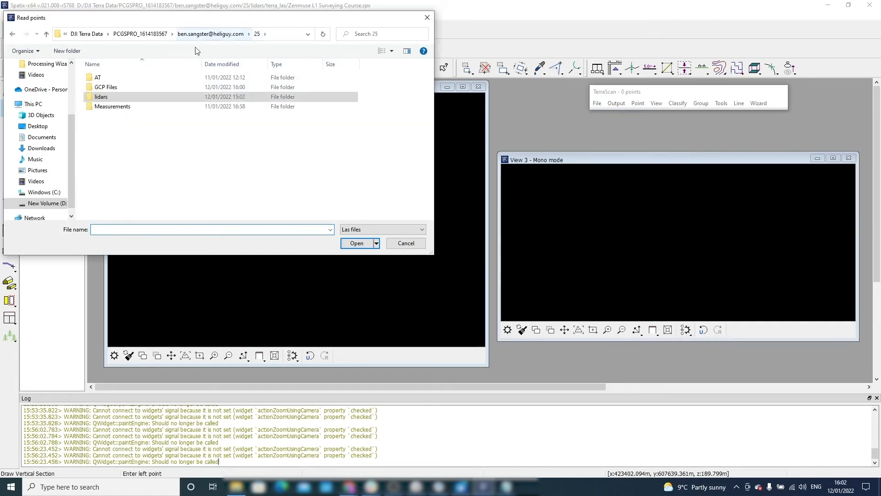
pyautogui.doubleClick(155, 88)
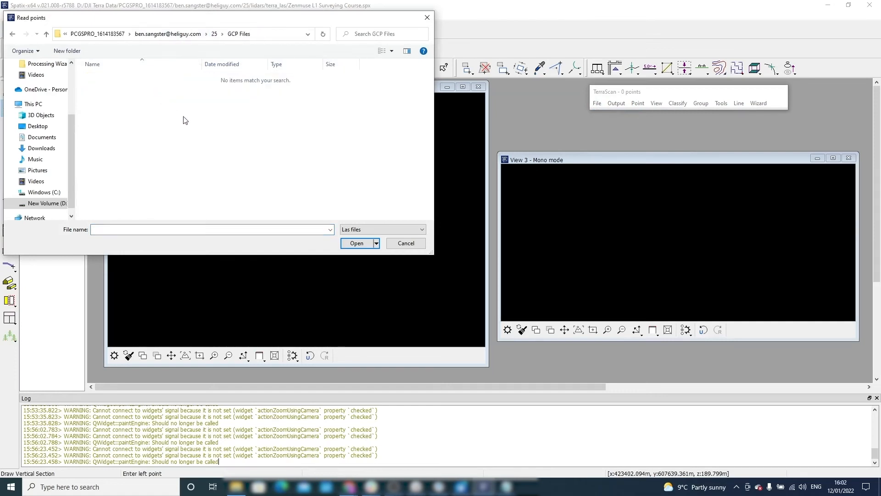
pyautogui.click(346, 229)
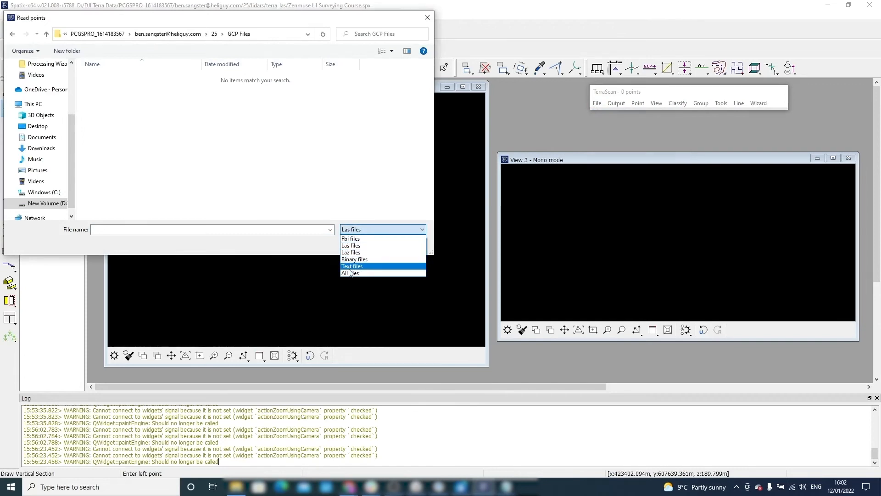
pyautogui.click(351, 272)
pyautogui.click(177, 77)
pyautogui.click(356, 242)
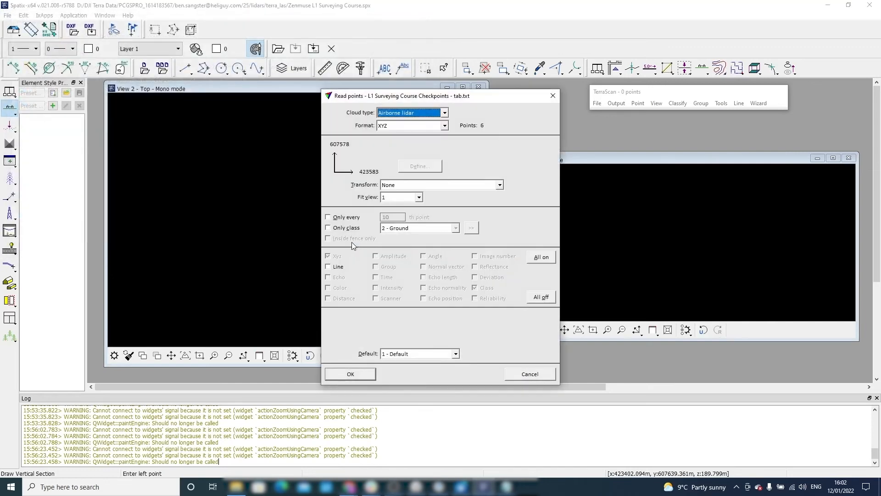
pyautogui.click(350, 374)
pyautogui.moveTo(316, 260); pyautogui.dragTo(313, 235, button='middle')
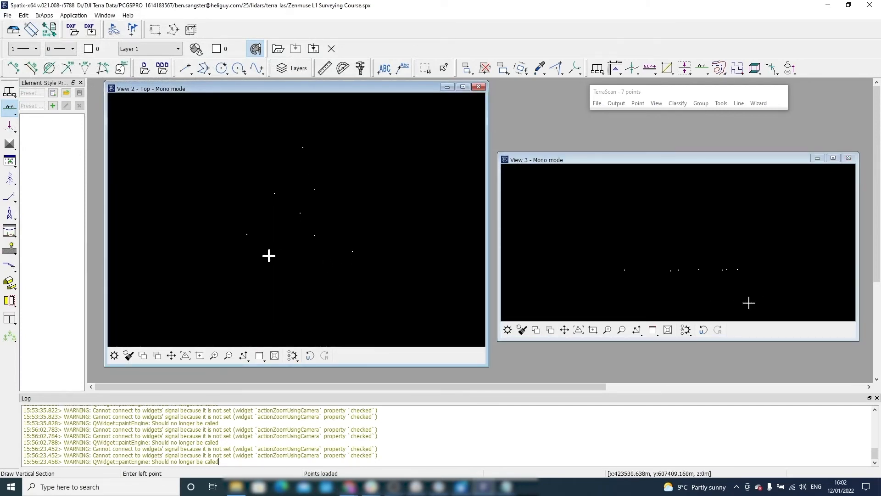
# Set the active line weight to 5 and the active colour to yellow (4).
pyautogui.click(25, 49)
pyautogui.click(23, 99)
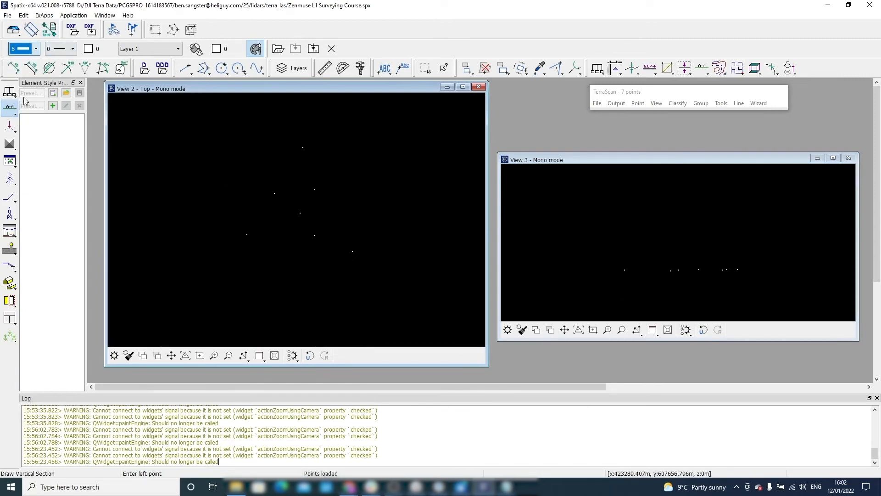
pyautogui.click(93, 51)
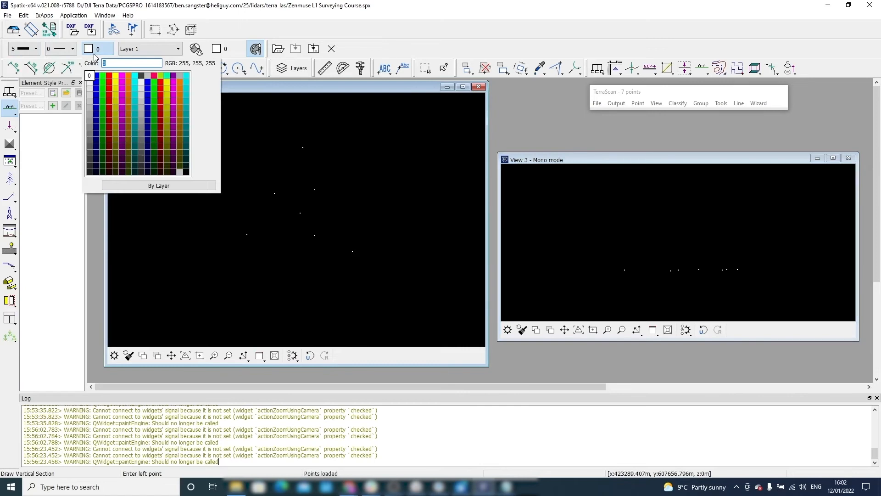
pyautogui.click(115, 76)
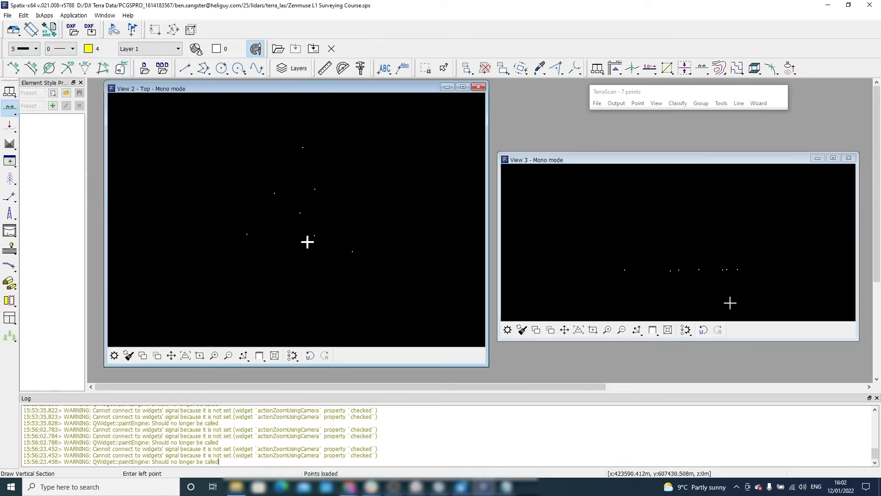
# Write the checkpoints of all classes to the design file coloured by Active symbology, and close the loaded points in TerraScan.
pyautogui.click(613, 103)
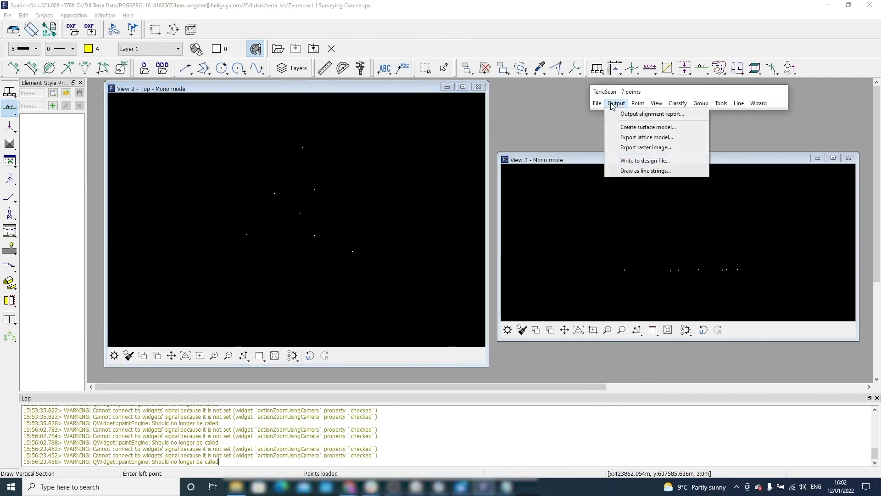
pyautogui.click(618, 161)
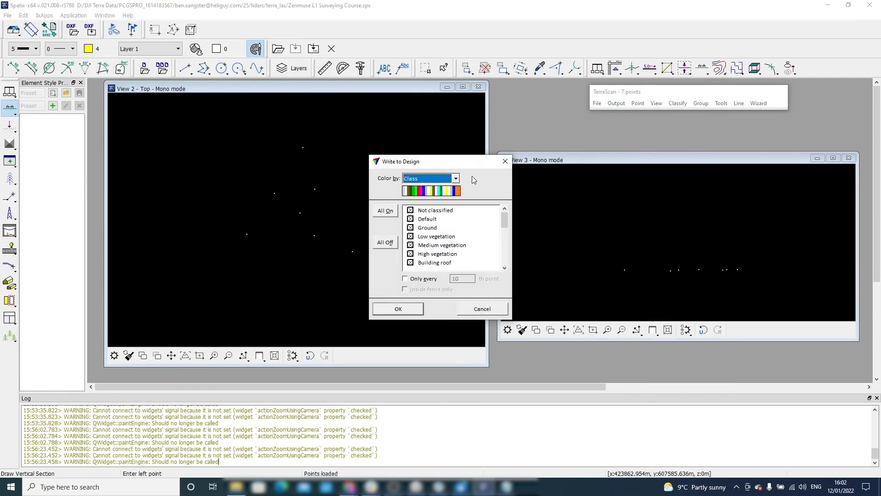
pyautogui.click(456, 178)
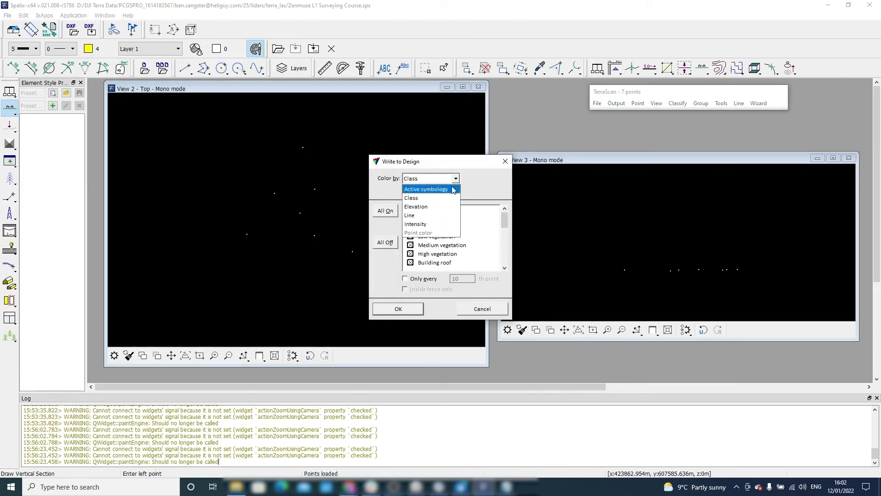
pyautogui.click(453, 189)
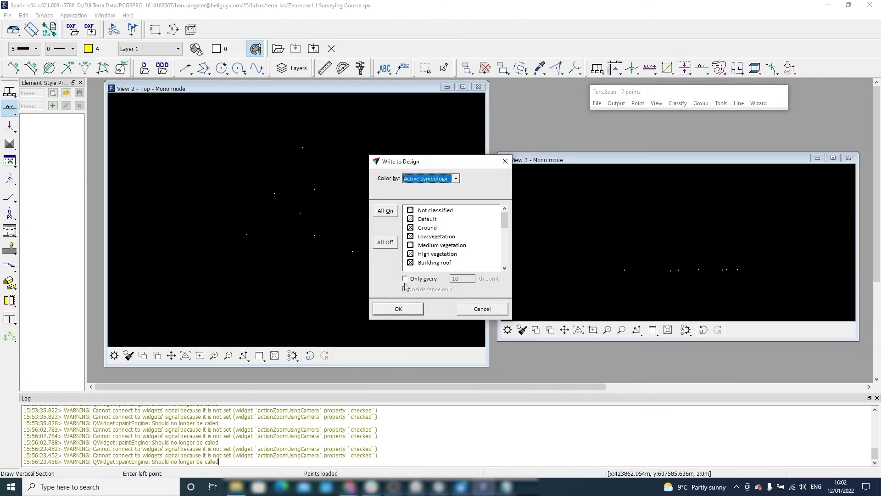
pyautogui.click(398, 309)
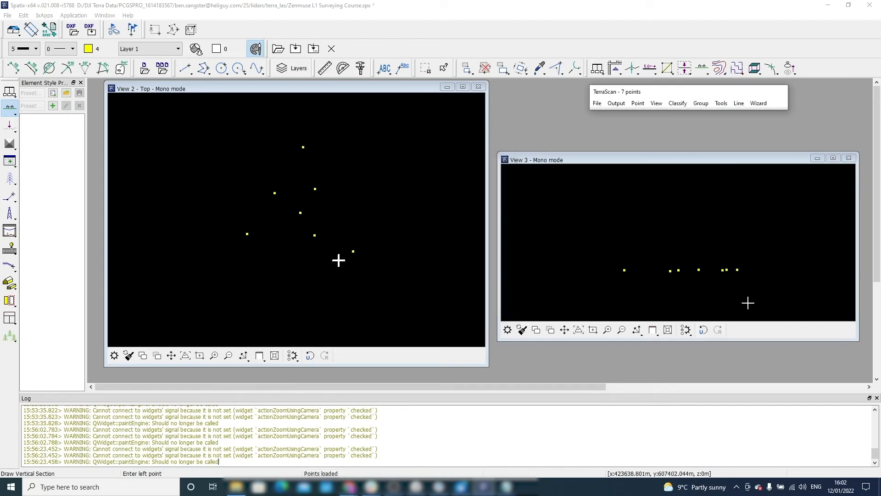
pyautogui.click(597, 103)
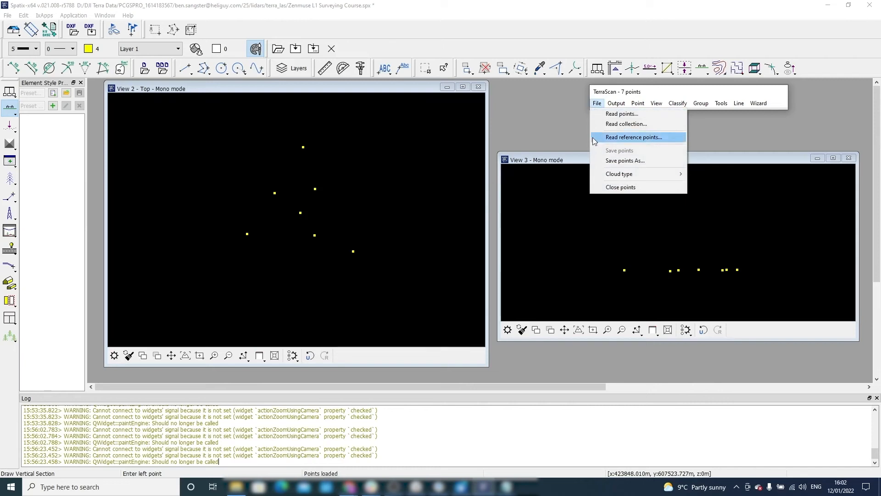
pyautogui.click(597, 187)
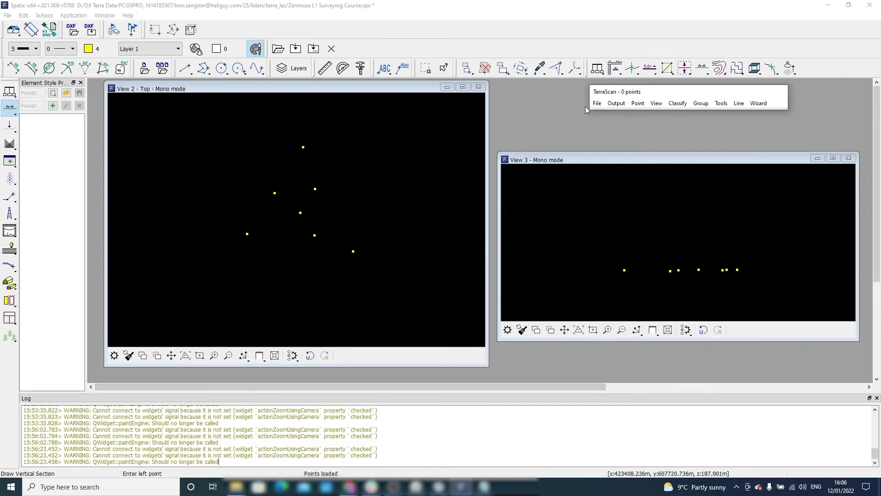
# Read Zenmuse L1 Surveying Course - L1 Classified.las into TerraScan as an Airborne lidar cloud in LAS 1.4 format.
pyautogui.click(596, 103)
pyautogui.click(597, 116)
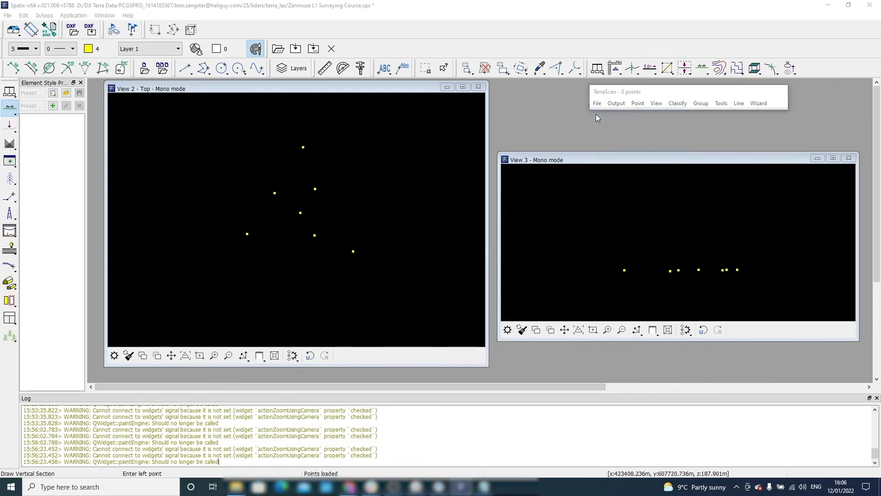
pyautogui.click(383, 229)
pyautogui.click(373, 273)
pyautogui.click(214, 34)
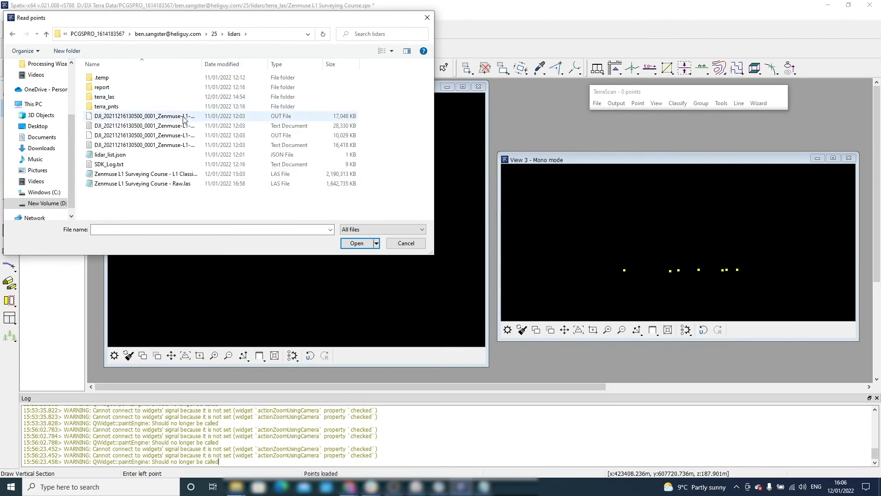
pyautogui.click(193, 177)
pyautogui.click(357, 243)
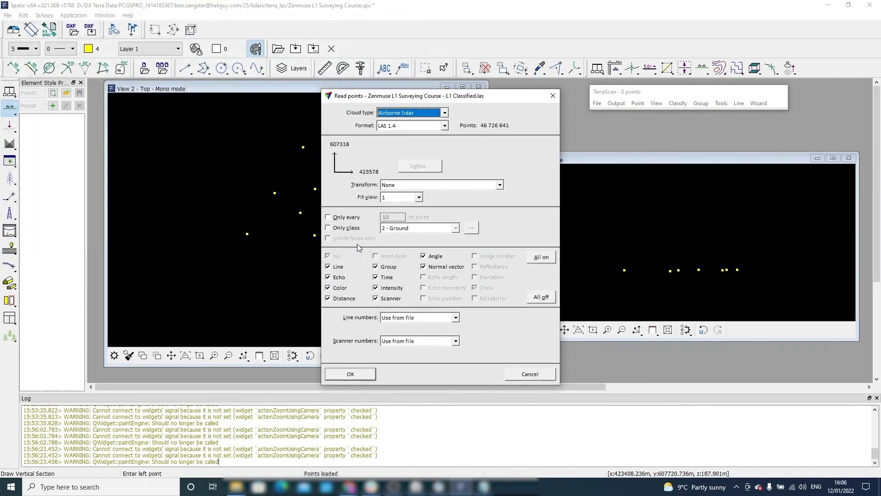
pyautogui.click(356, 372)
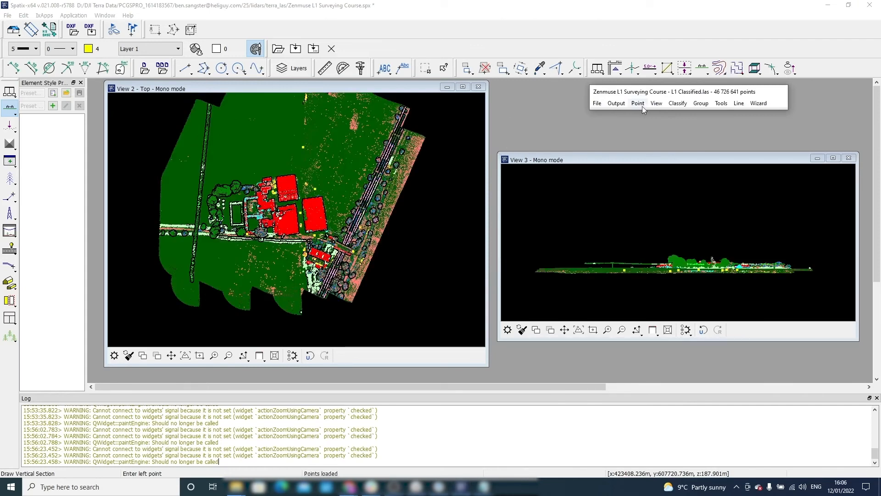
# Set the point cloud display to colour by Color in View 2 and View 3, and close the display settings.
pyautogui.click(656, 104)
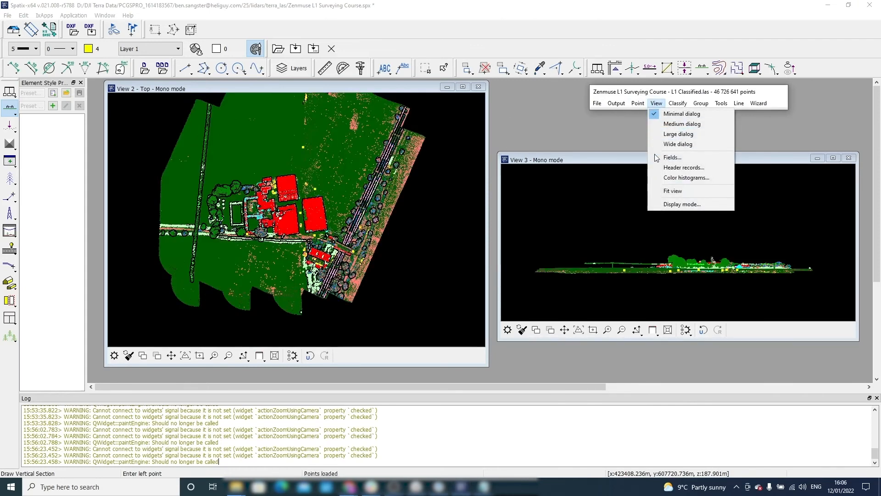
pyautogui.click(670, 206)
pyautogui.click(199, 218)
pyautogui.click(191, 245)
pyautogui.click(154, 417)
pyautogui.click(191, 203)
pyautogui.click(185, 229)
pyautogui.click(199, 218)
pyautogui.click(188, 245)
pyautogui.click(143, 421)
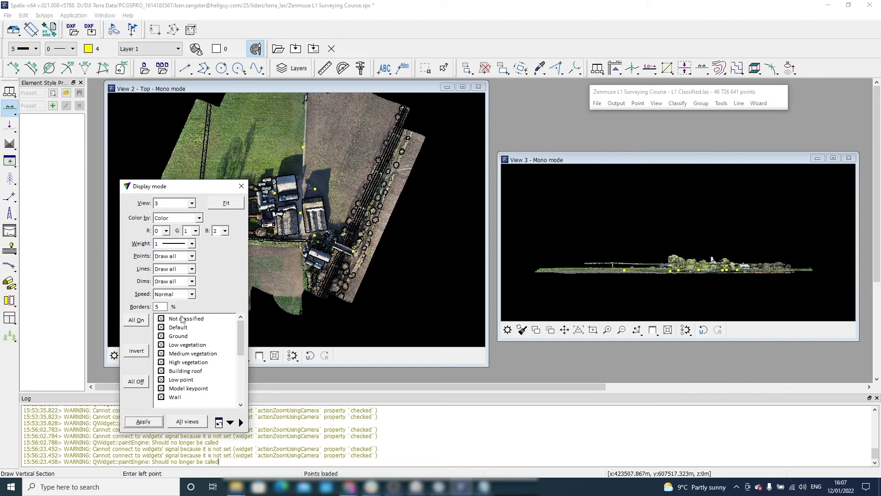
pyautogui.click(241, 188)
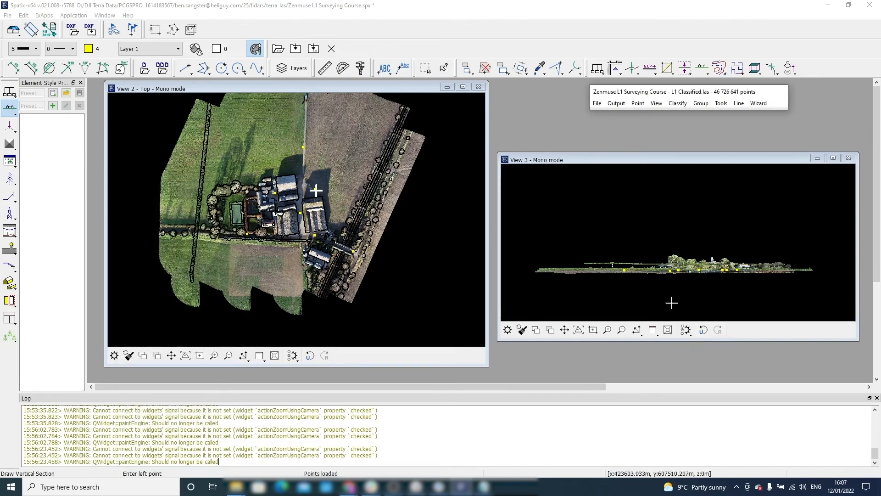
# Examine how the yellow checkpoints line up with the ground markers in the coloured cloud in the top view.
pyautogui.scroll(5, 314, 188)
pyautogui.scroll(4, 314, 188)
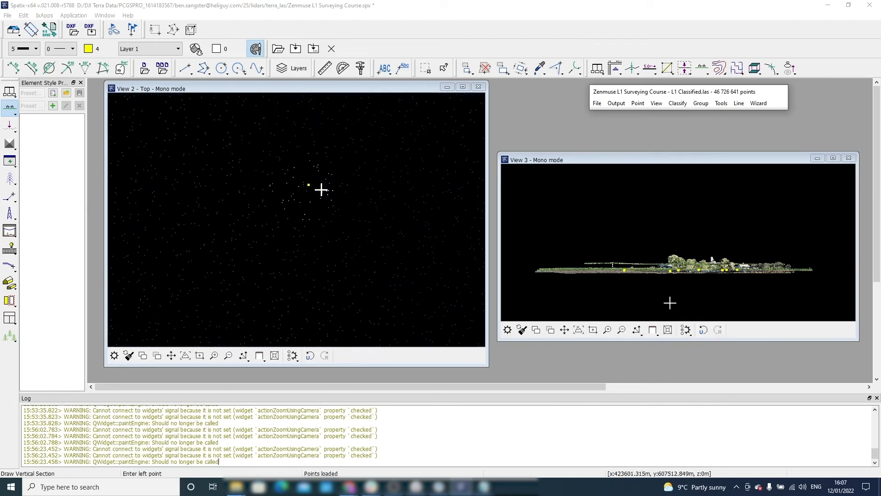
pyautogui.scroll(-6, 315, 183)
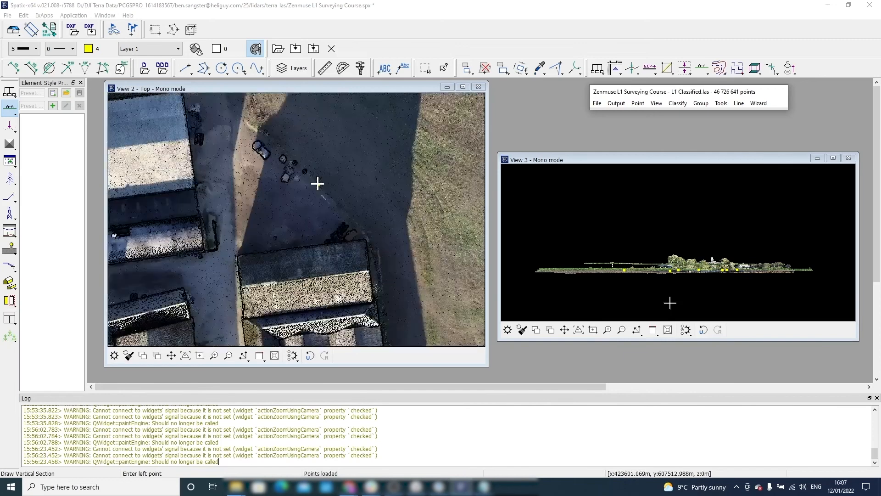
pyautogui.scroll(-4, 315, 184)
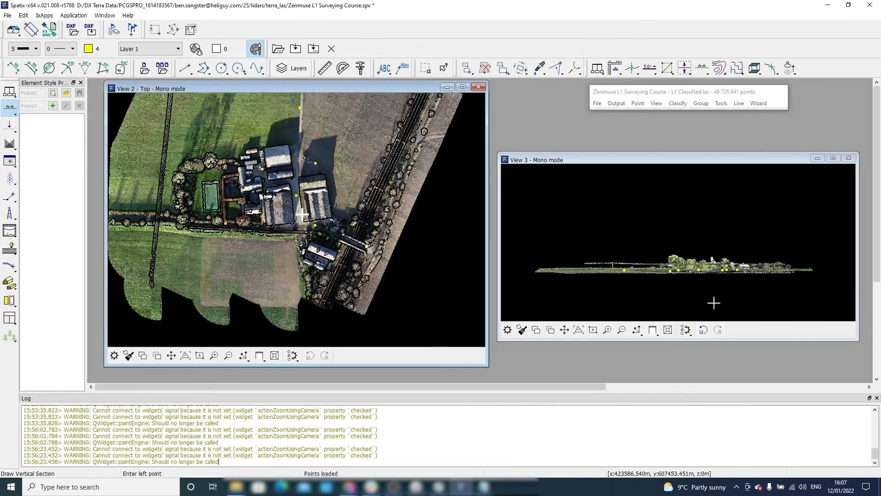
pyautogui.scroll(5, 312, 210)
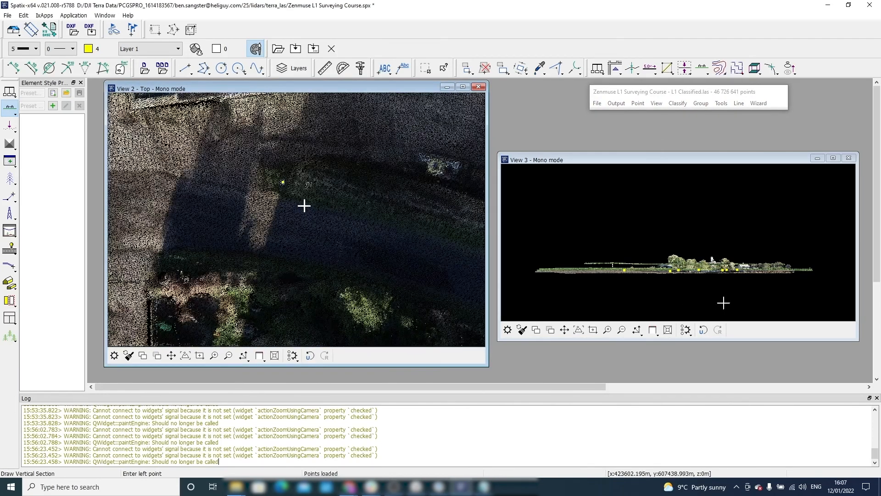
pyautogui.scroll(3, 282, 183)
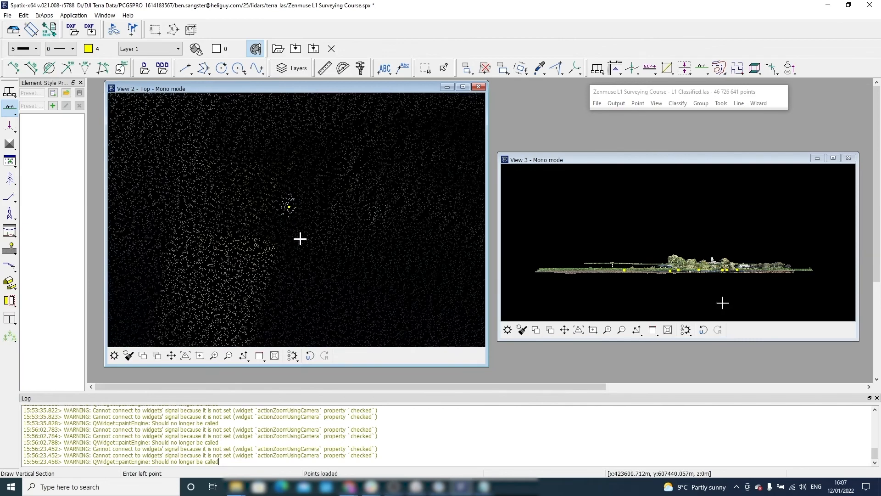
pyautogui.scroll(-5, 300, 238)
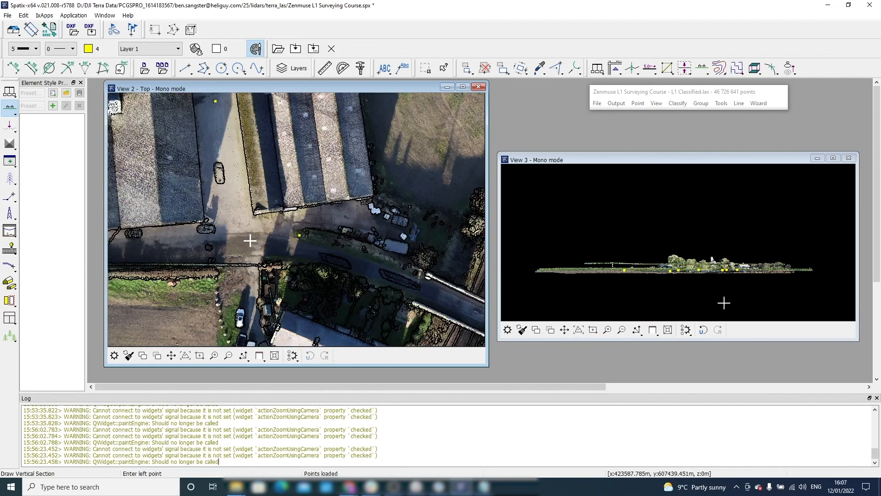
pyautogui.moveTo(434, 200); pyautogui.dragTo(454, 196, button='middle')
pyautogui.moveTo(266, 228); pyautogui.dragTo(496, 186, button='middle')
pyautogui.moveTo(386, 153); pyautogui.dragTo(381, 155, button='middle')
pyautogui.scroll(6, 315, 192)
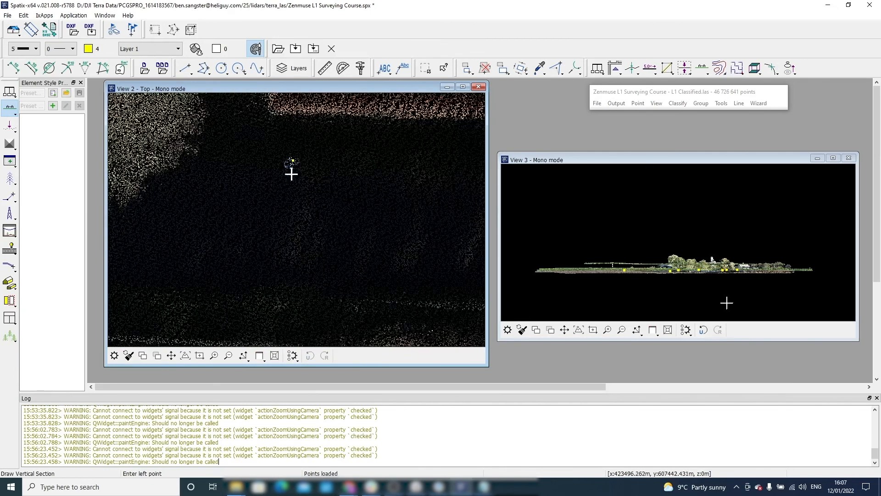
pyautogui.moveTo(295, 151); pyautogui.dragTo(287, 195, button='middle')
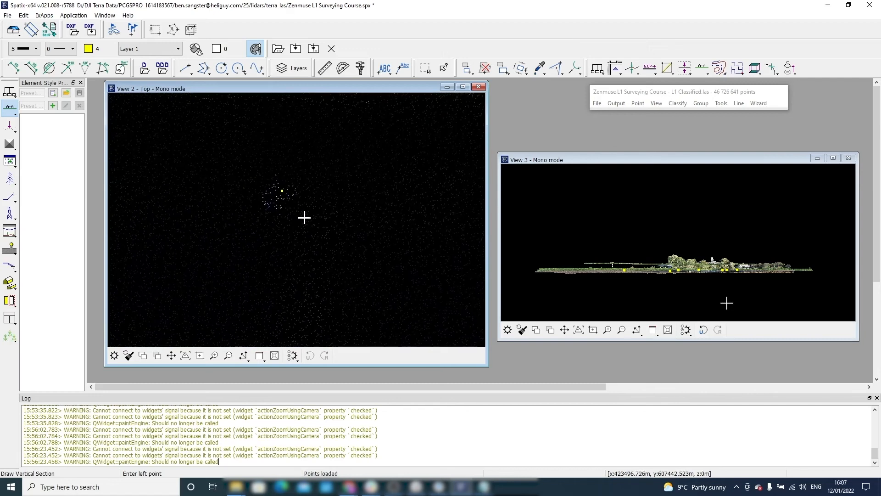
pyautogui.scroll(-4, 303, 218)
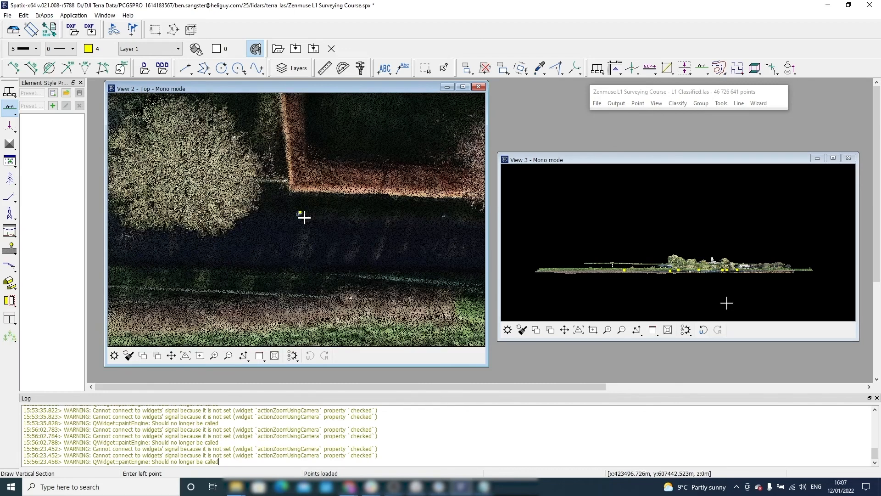
# Cut a vertical section about 2.2 m deep across the checkpoint near the hedge corner and show it in View 3.
pyautogui.click(9, 112)
pyautogui.click(28, 111)
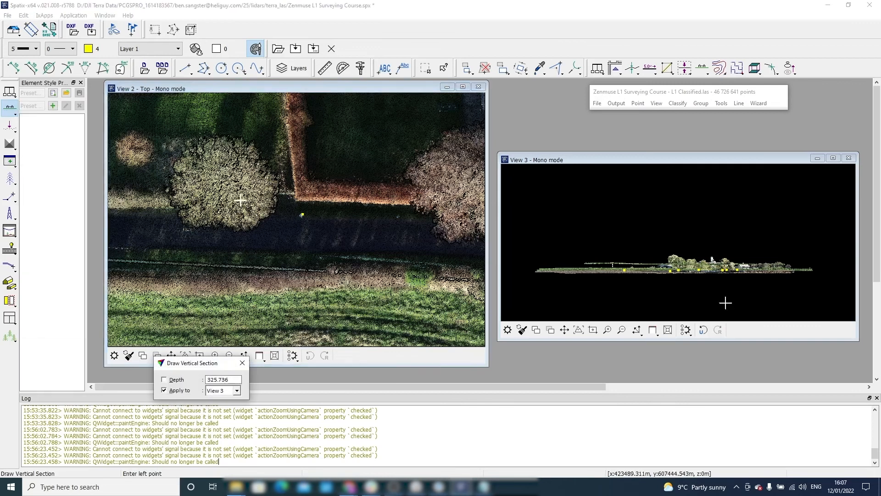
pyautogui.scroll(4, 298, 226)
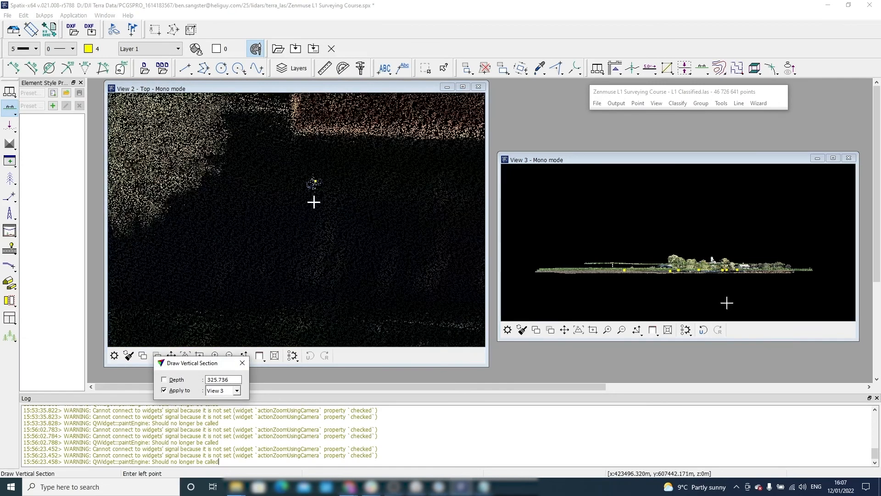
pyautogui.scroll(2, 326, 181)
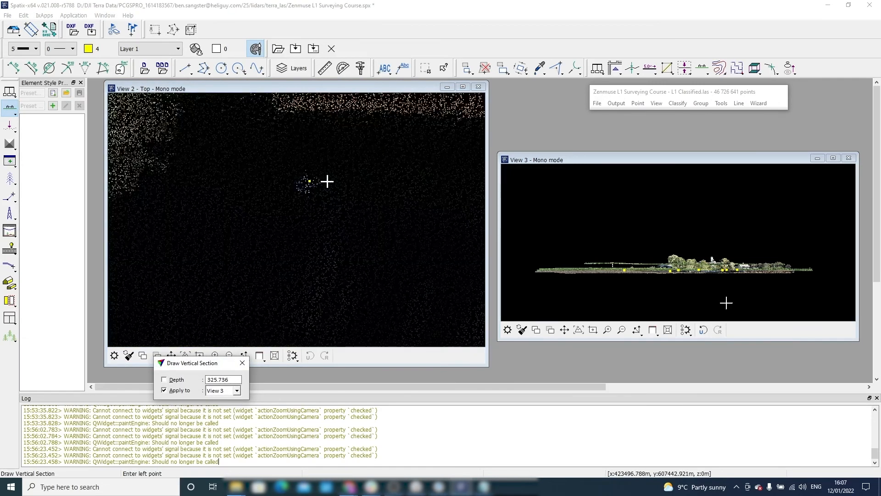
pyautogui.click(369, 170)
pyautogui.click(369, 192)
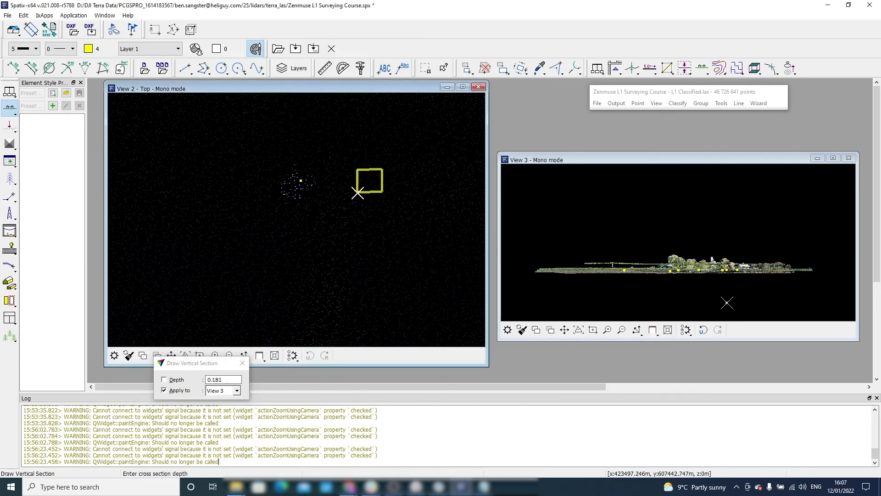
pyautogui.click(223, 214)
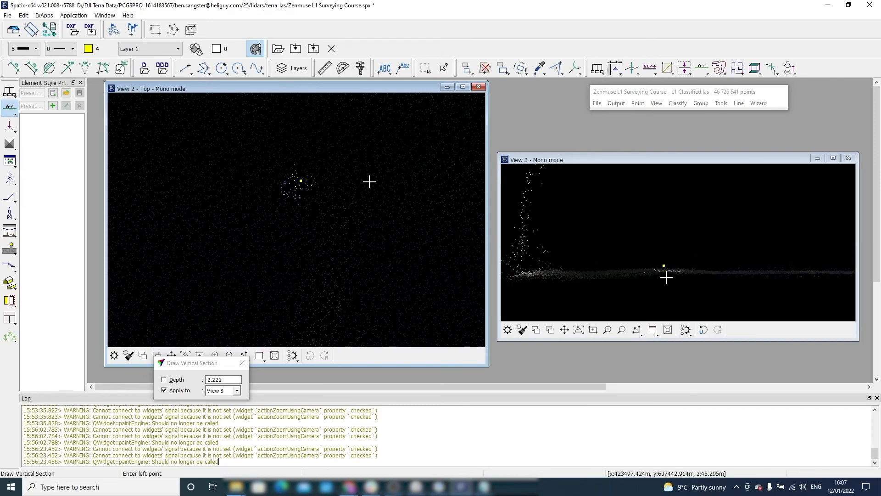
pyautogui.scroll(-3, 371, 265)
# Start an Output Control Report for Classes 2-3 with Elevation as the check.
pyautogui.scroll(-5, 344, 244)
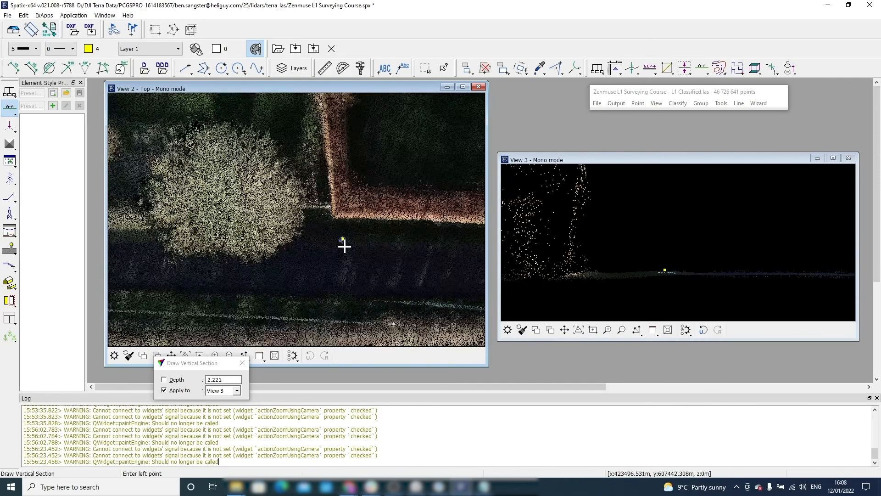
pyautogui.scroll(-2, 339, 238)
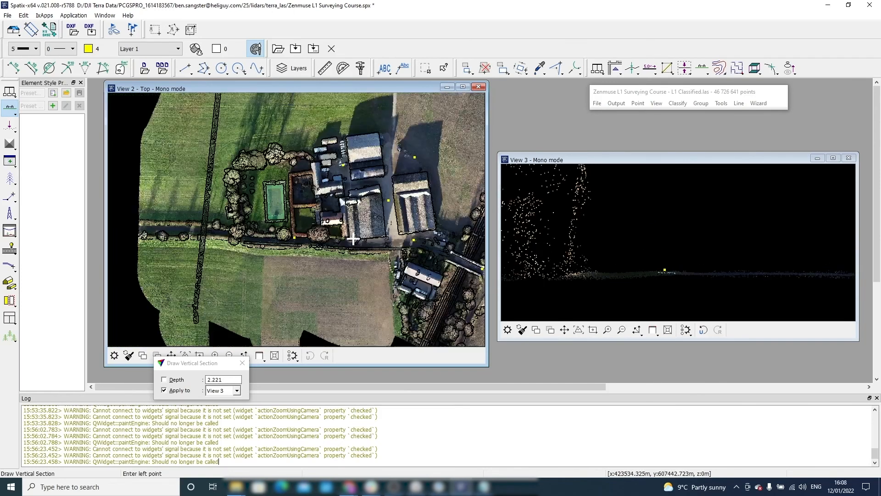
pyautogui.scroll(-2, 397, 236)
pyautogui.scroll(-2, 398, 235)
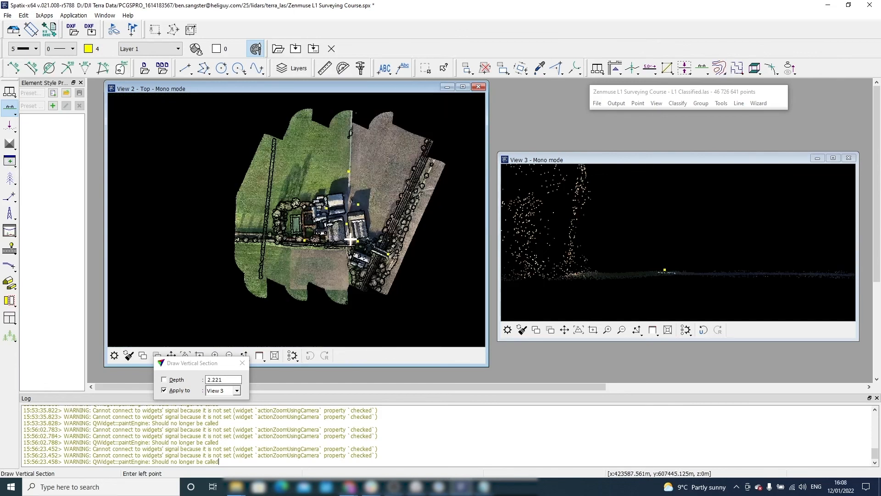
pyautogui.moveTo(362, 226); pyautogui.dragTo(356, 237, button='middle')
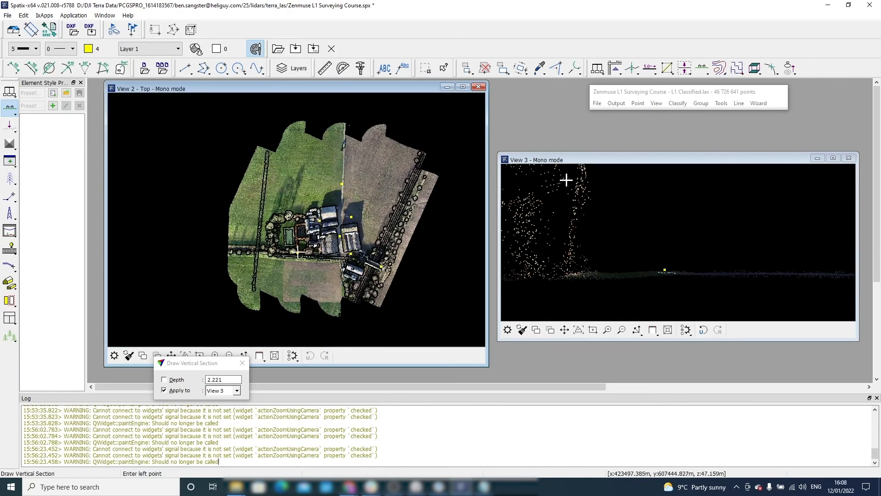
pyautogui.click(720, 104)
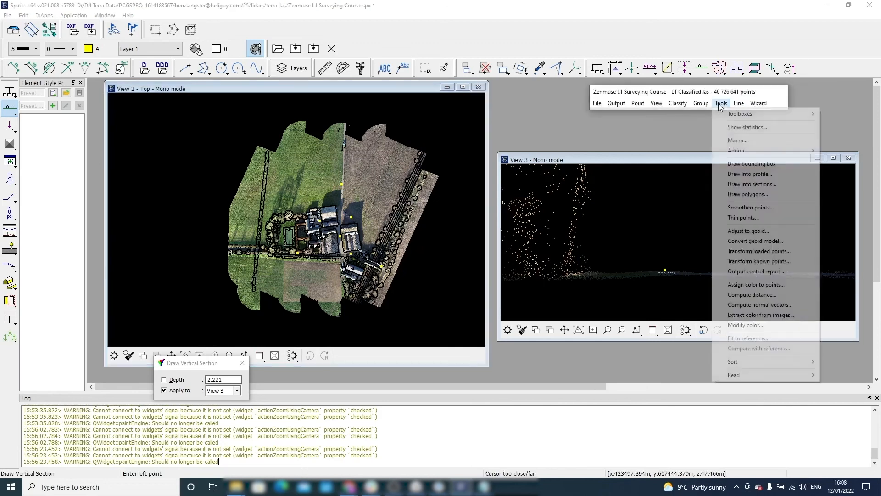
pyautogui.click(733, 271)
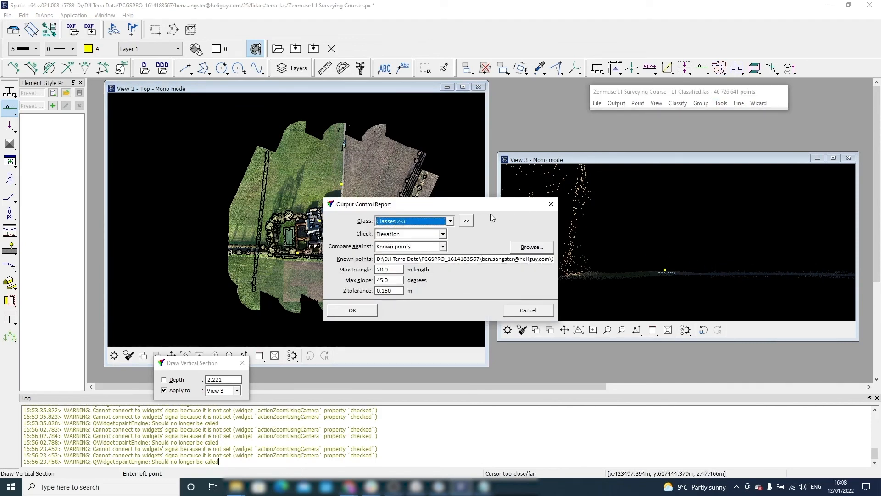
pyautogui.click(451, 221)
pyautogui.click(451, 221)
pyautogui.click(443, 234)
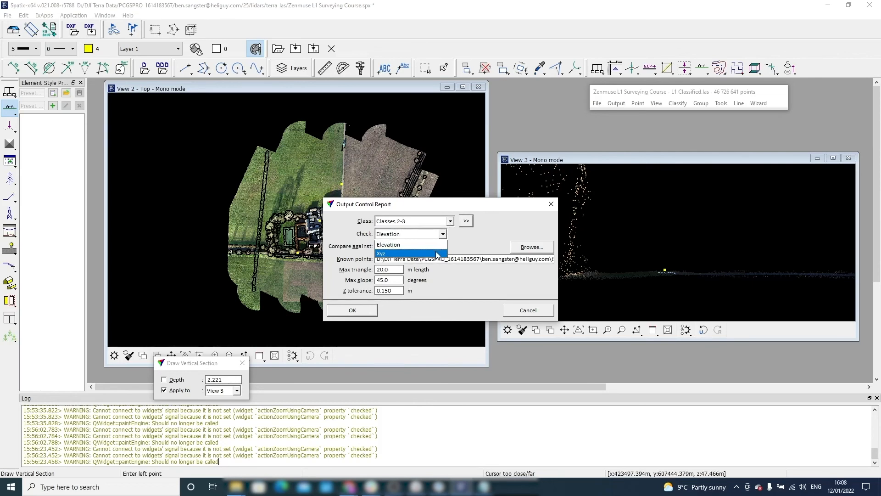
pyautogui.click(438, 245)
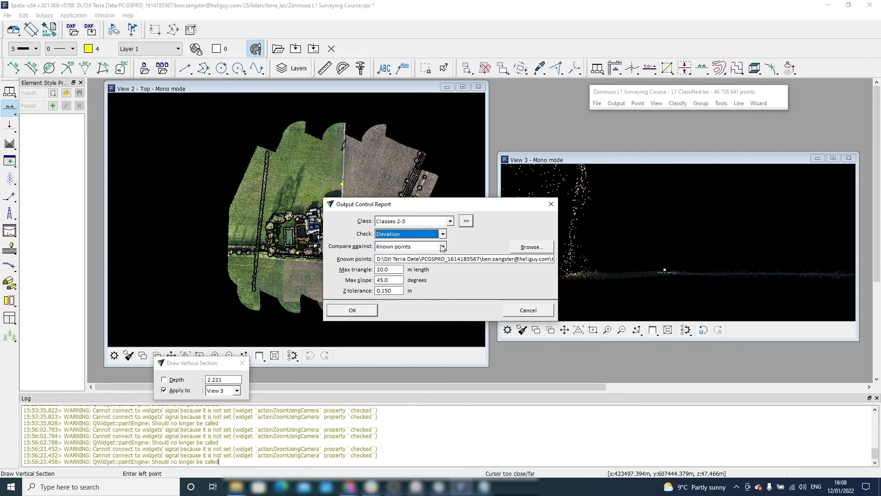
# Set the report's known points file to L1 Surveying Course Checkpoints.csv from the GCP Files folder inside folder 25.
pyautogui.click(517, 251)
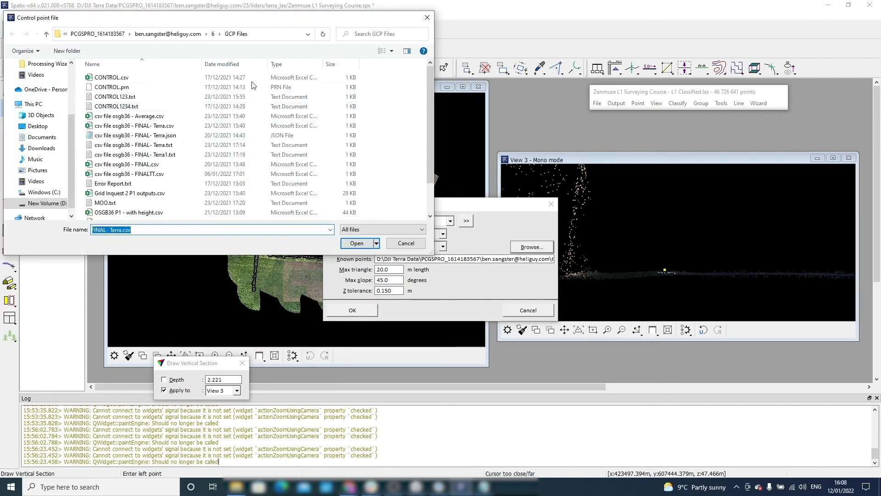
pyautogui.click(168, 33)
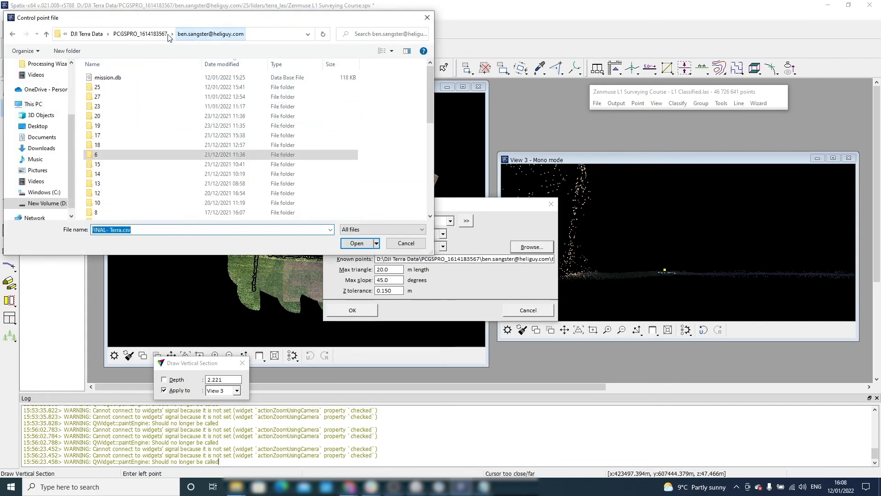
pyautogui.click(133, 84)
pyautogui.doubleClick(132, 82)
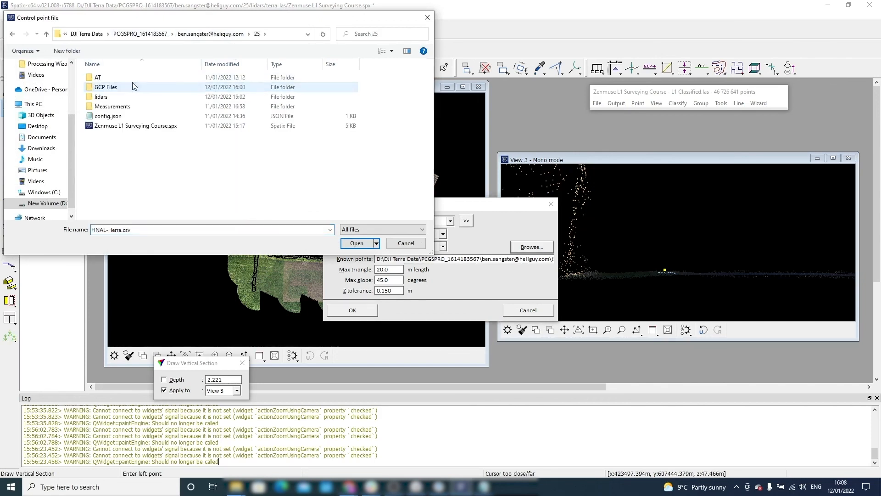
pyautogui.doubleClick(137, 88)
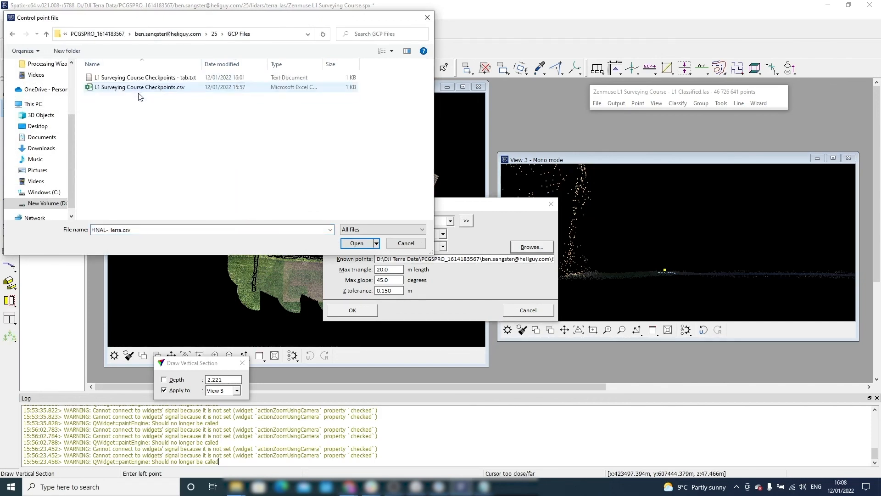
pyautogui.click(143, 89)
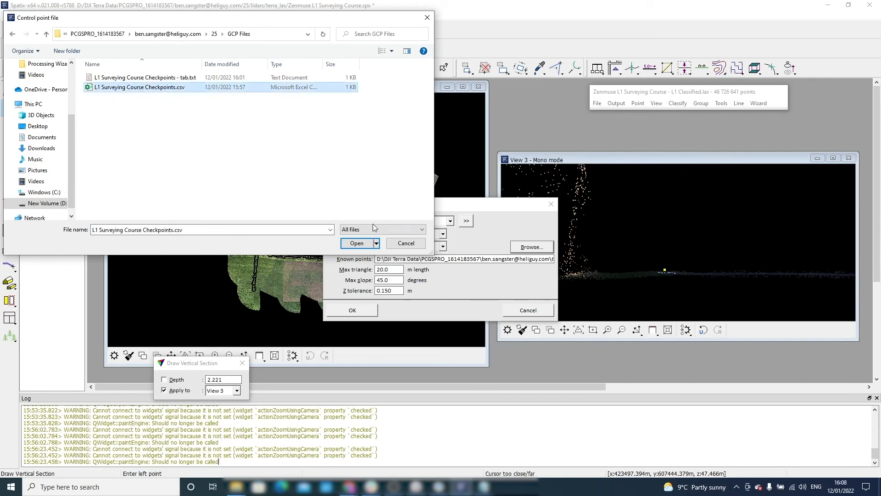
pyautogui.click(361, 244)
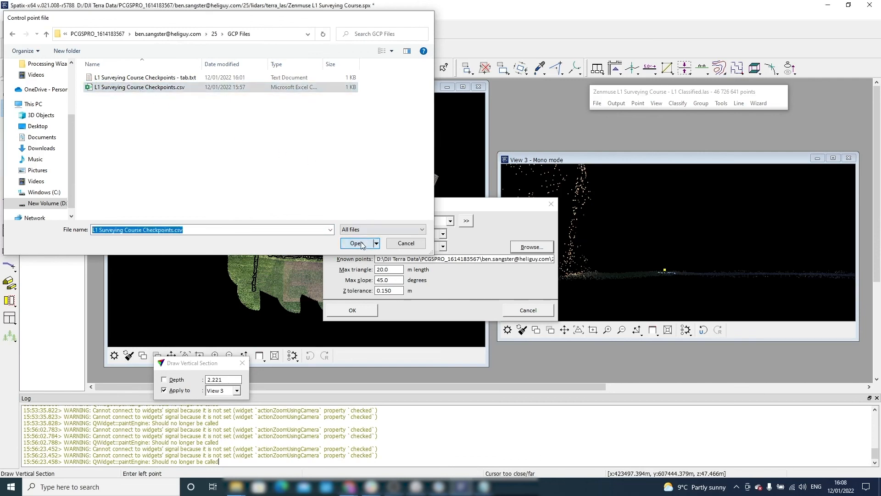
# Generate the elevation control report and place its window clear of View 3 with checkpoint 1 selected.
pyautogui.click(352, 311)
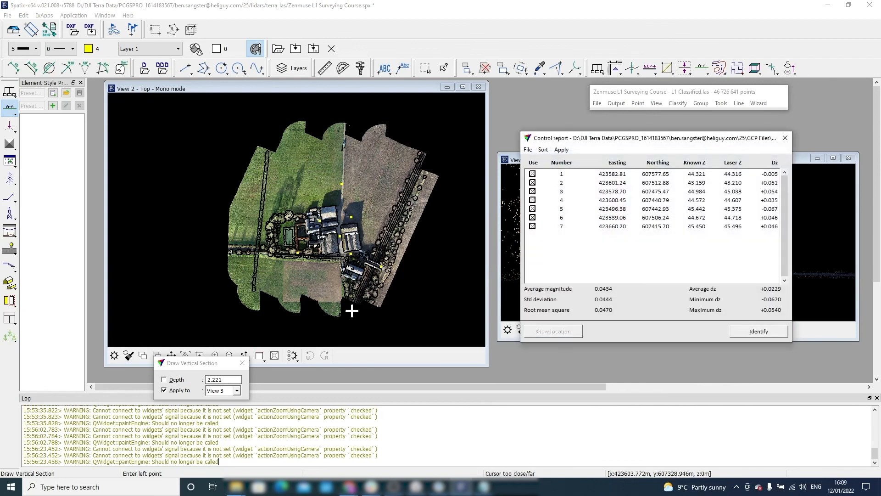
pyautogui.moveTo(617, 138); pyautogui.dragTo(528, 135)
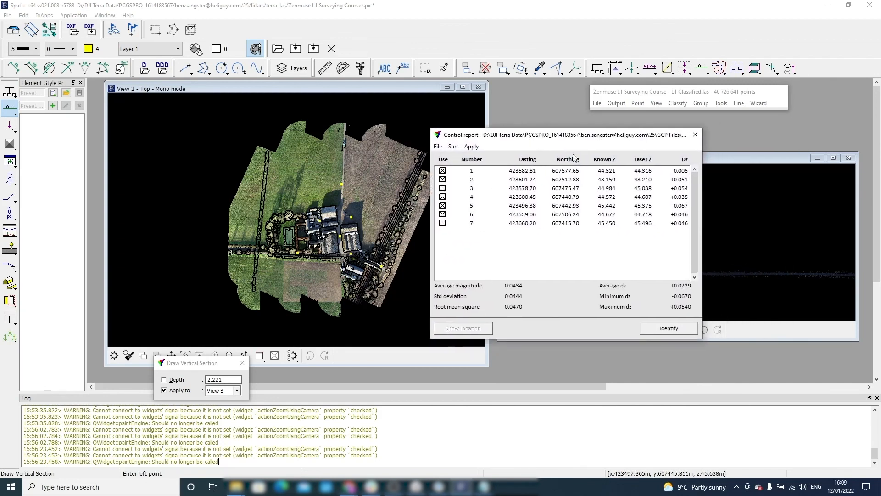
pyautogui.click(670, 173)
pyautogui.moveTo(635, 140); pyautogui.dragTo(424, 136)
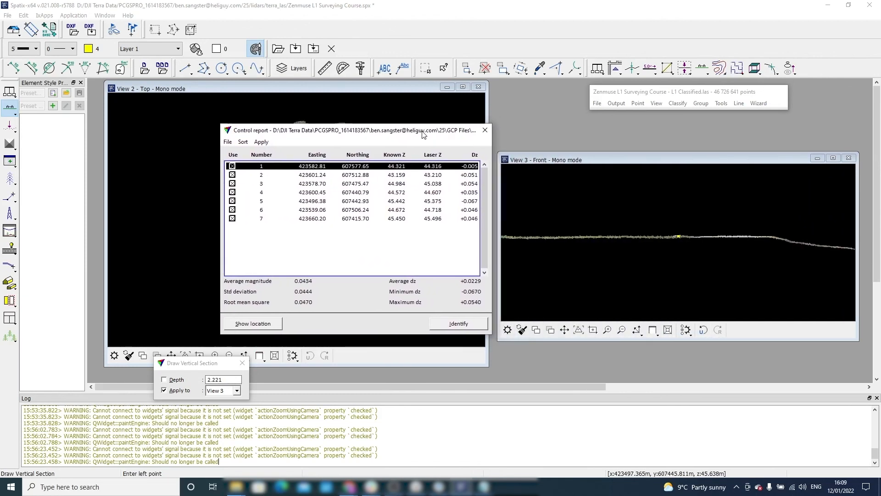
# Step through checkpoints 2 to 7 in the control report, examining each one's height against the point cloud section in View 3.
pyautogui.click(426, 176)
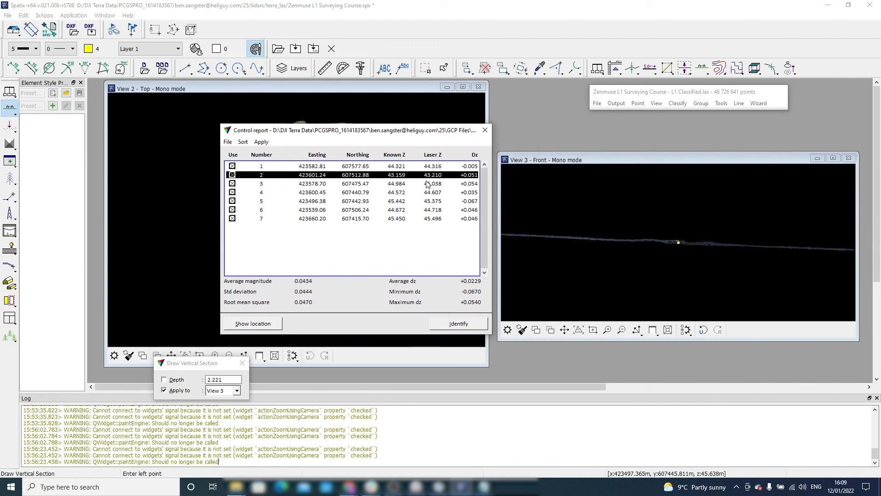
pyautogui.click(426, 184)
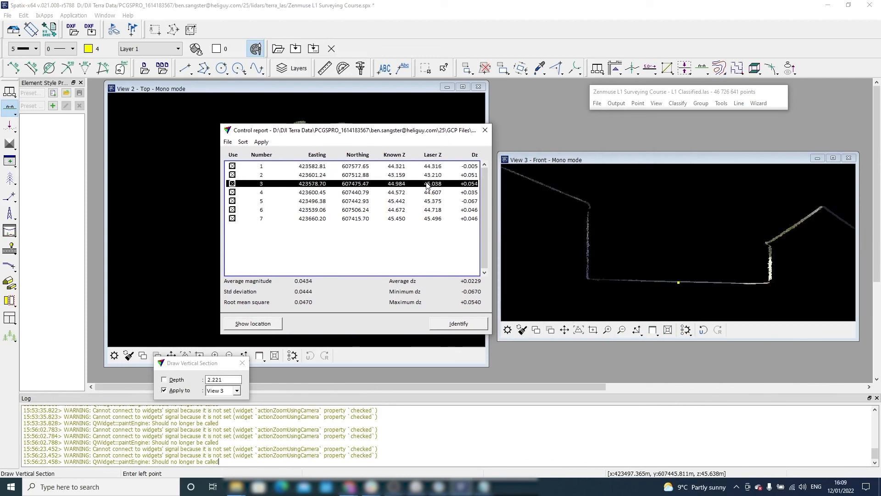
pyautogui.click(429, 193)
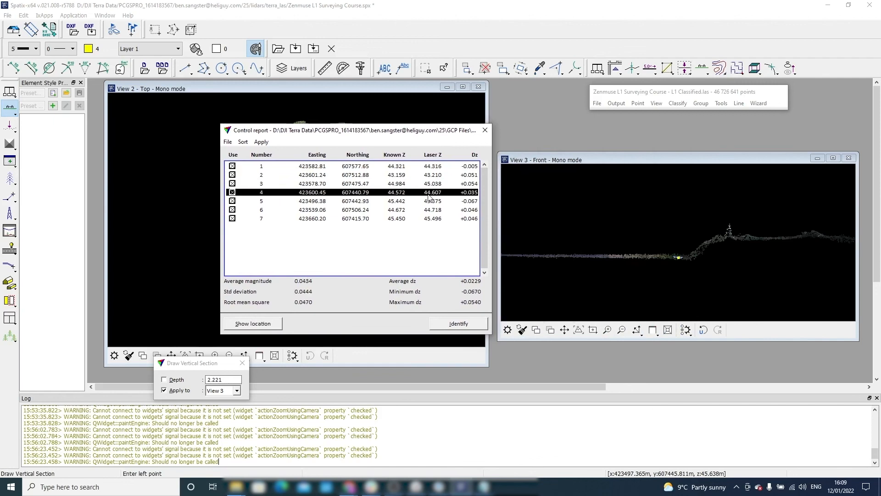
pyautogui.click(430, 201)
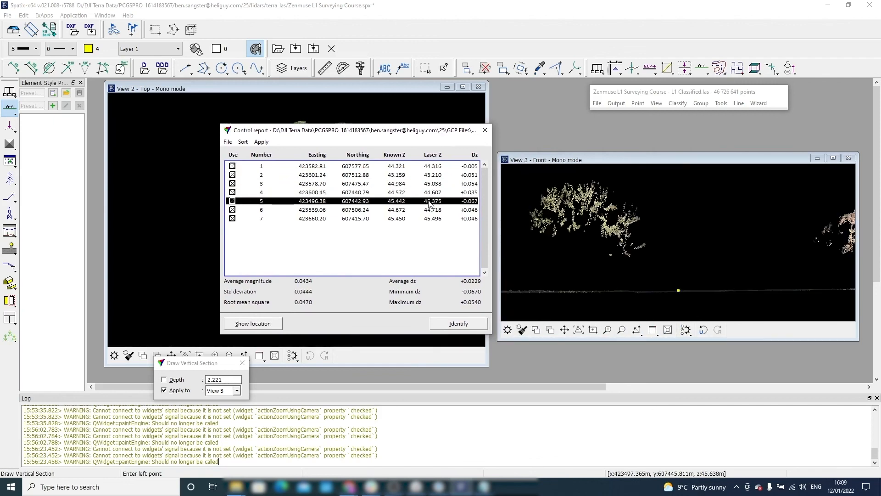
pyautogui.click(433, 211)
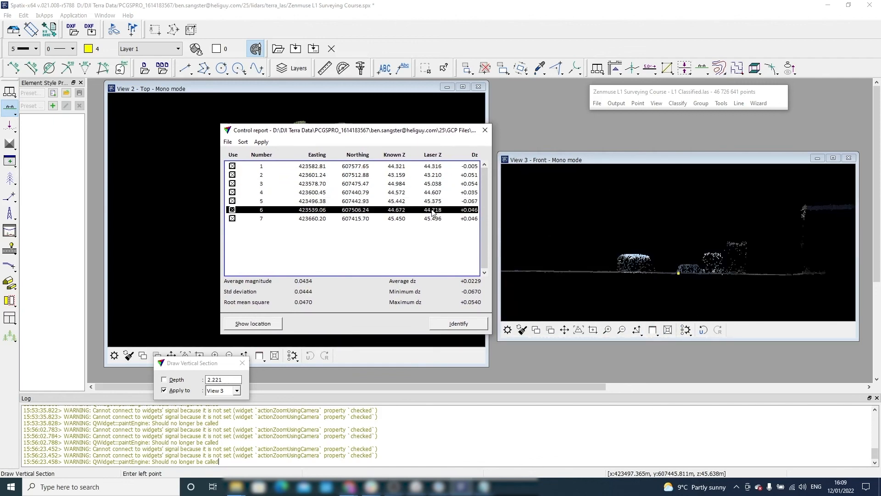
pyautogui.click(435, 220)
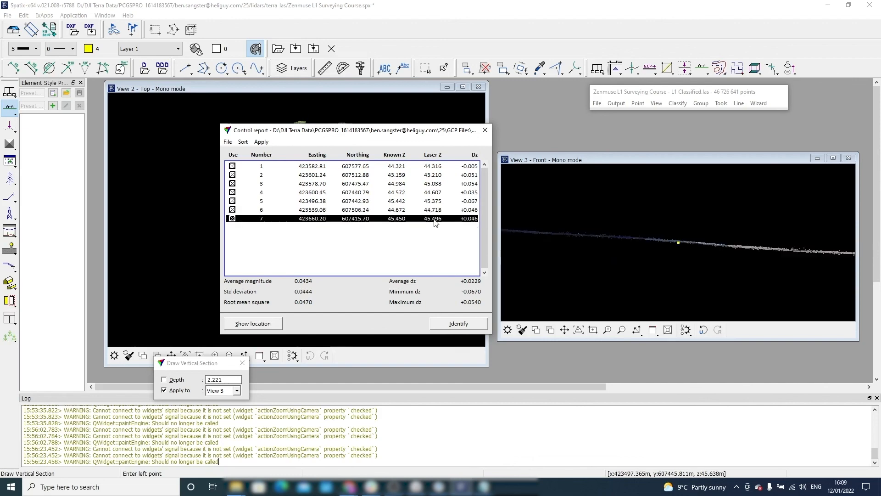